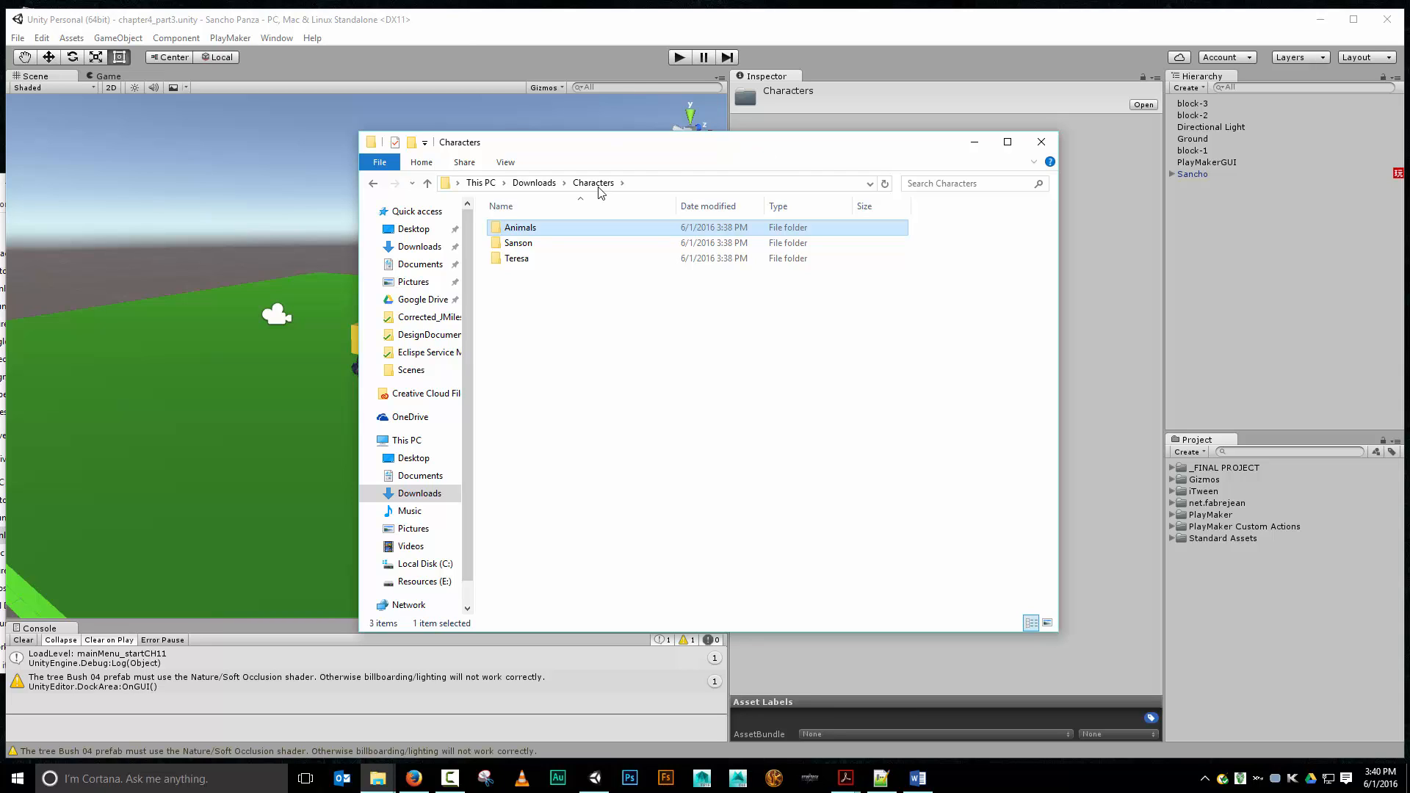
# Look through the Animals and Donkey folders in the downloaded Characters folder, and return to the Characters folder.
pyautogui.doubleClick(522, 228)
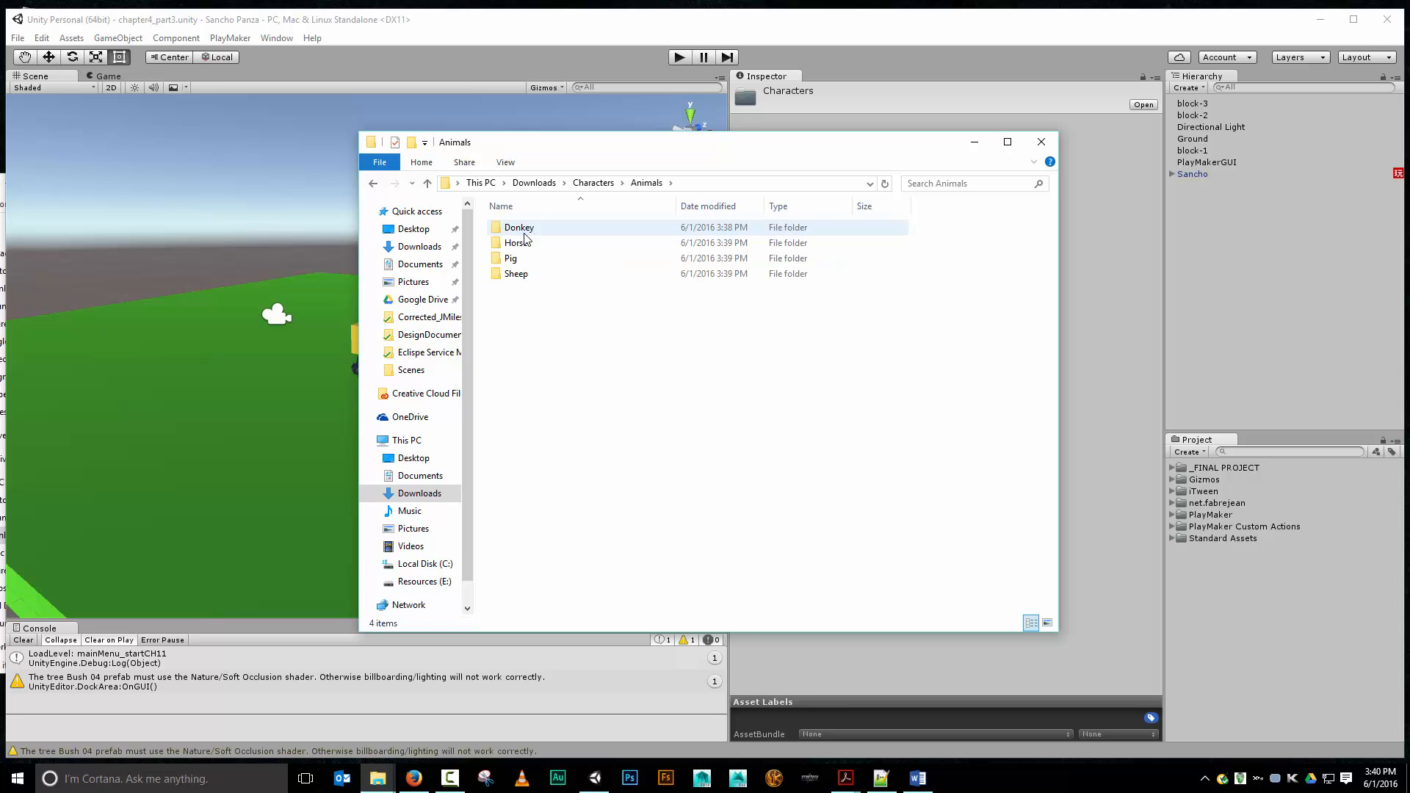
pyautogui.doubleClick(522, 228)
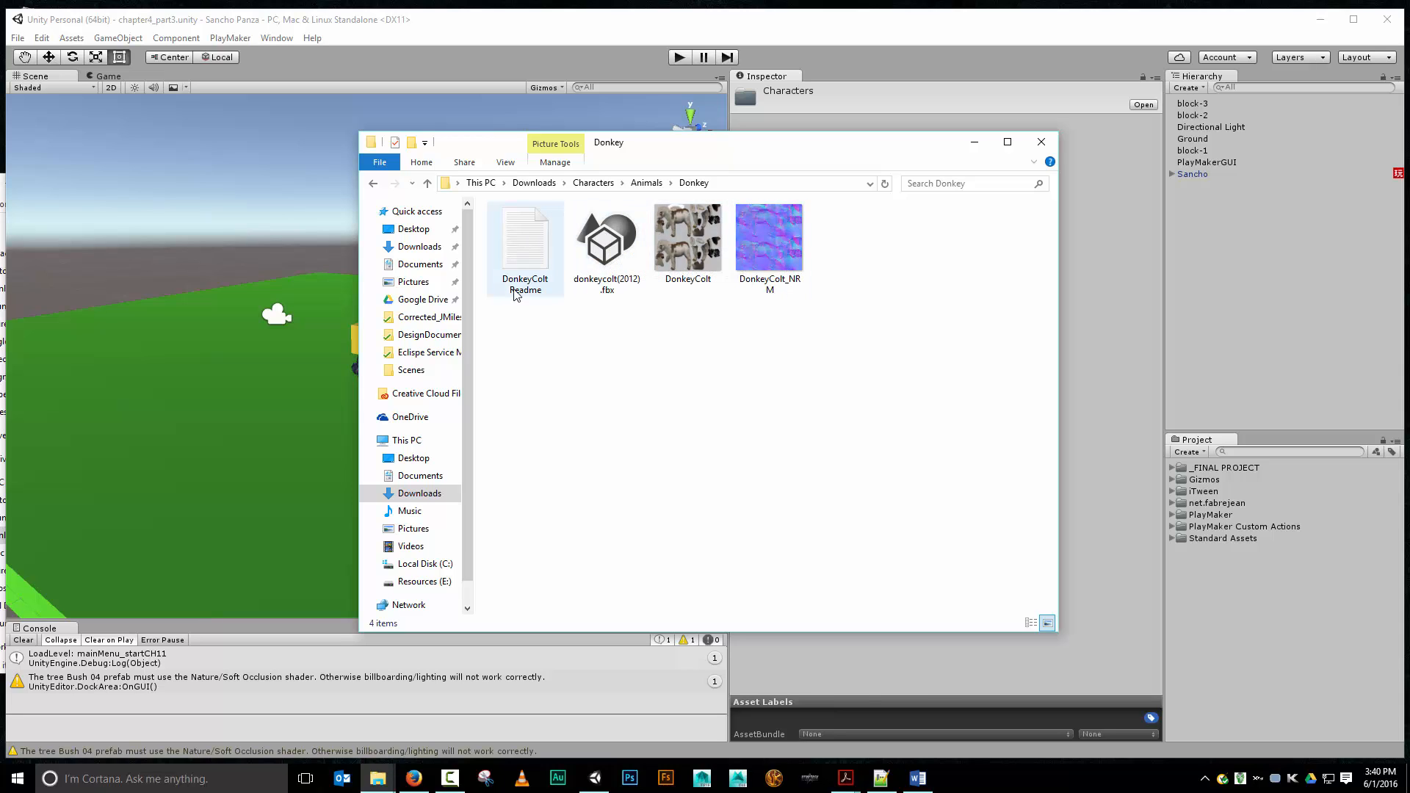
pyautogui.click(593, 183)
pyautogui.moveTo(596, 136); pyautogui.dragTo(434, 58)
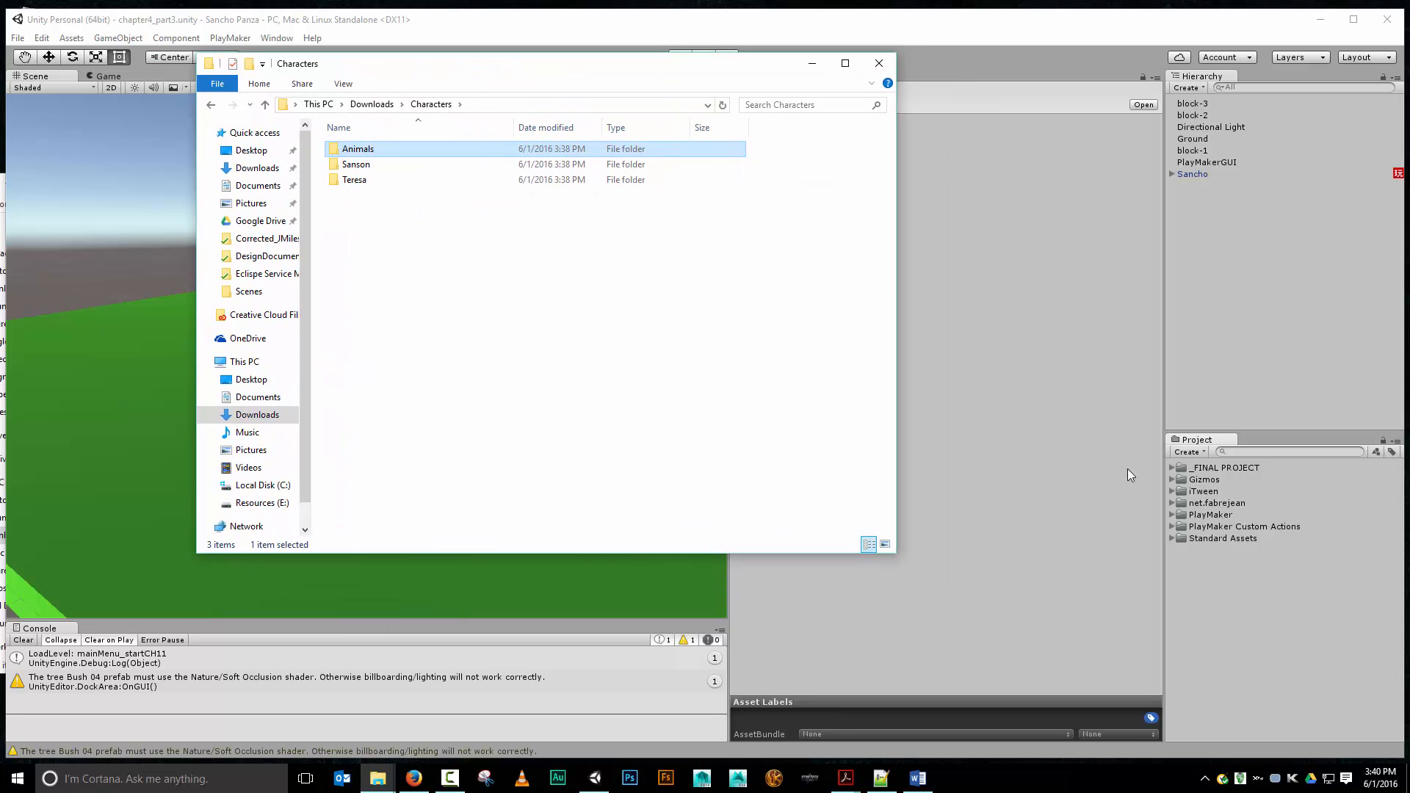
# Create a new project folder and move it out of _FINAL PROJECT to the top level of the assets.
pyautogui.click(1194, 451)
pyautogui.moveTo(1193, 448)
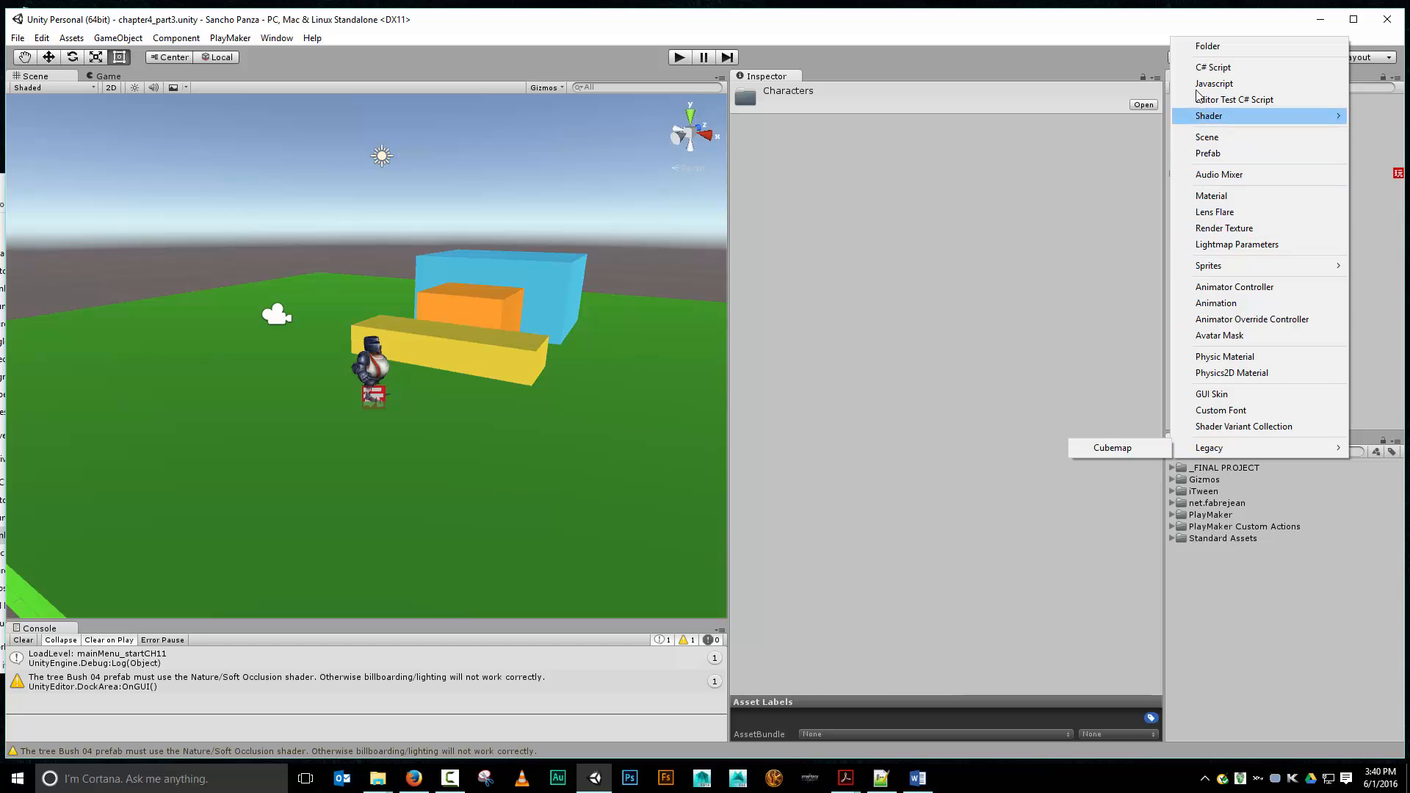
pyautogui.click(1208, 47)
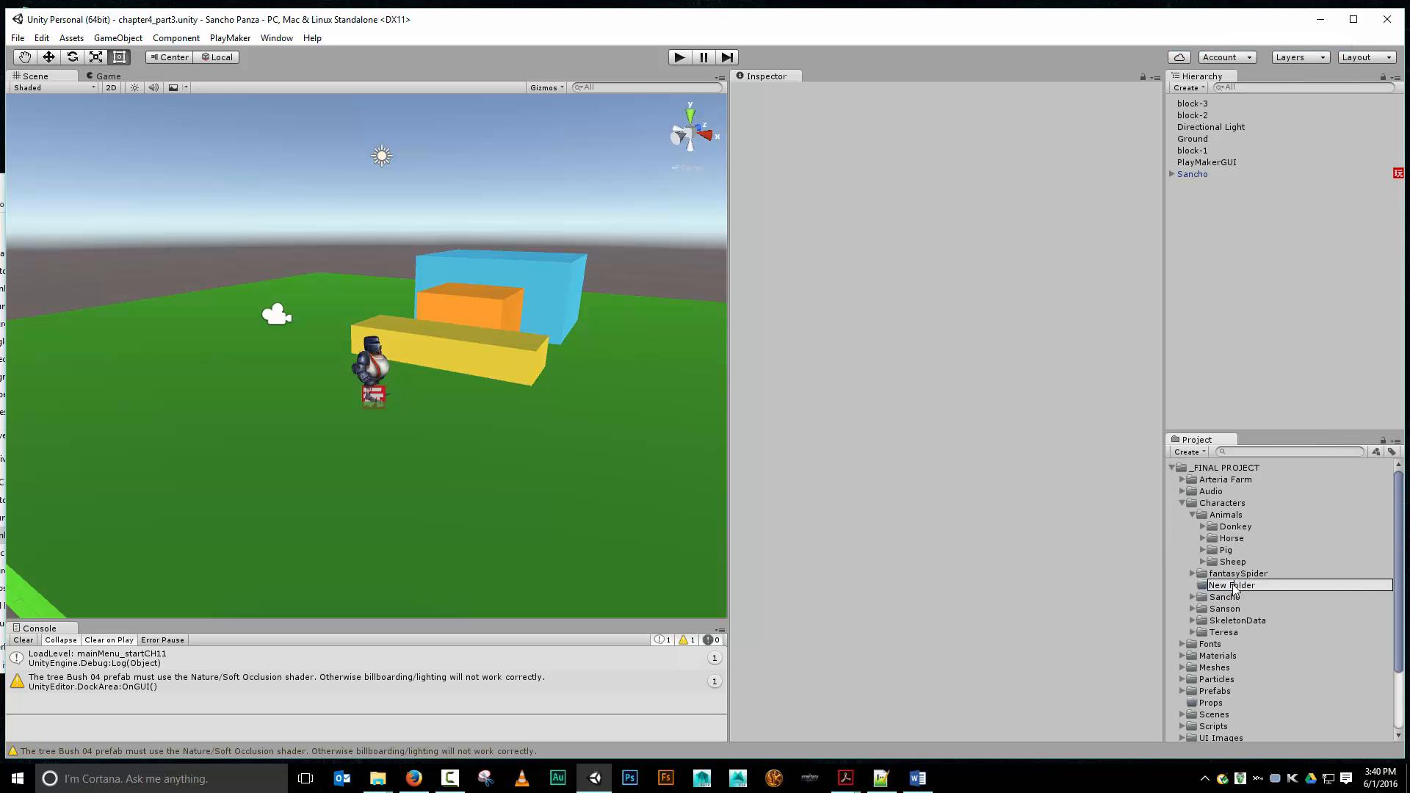
pyautogui.click(1220, 597)
pyautogui.moveTo(1220, 588); pyautogui.dragTo(1231, 731)
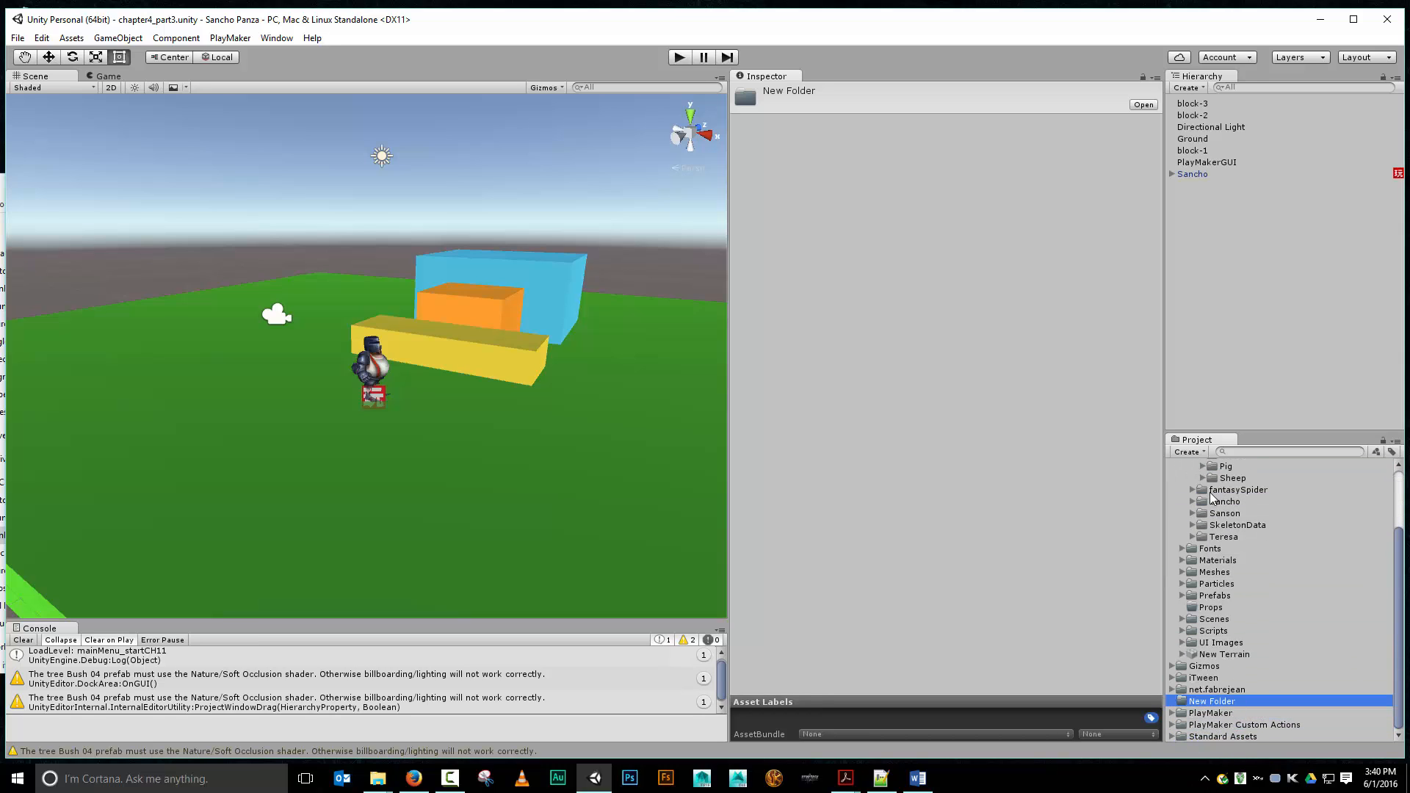
# Collapse the _FINAL PROJECT folder and rename the new top-level folder as Characters.
pyautogui.scroll(5, 1210, 514)
pyautogui.click(1171, 468)
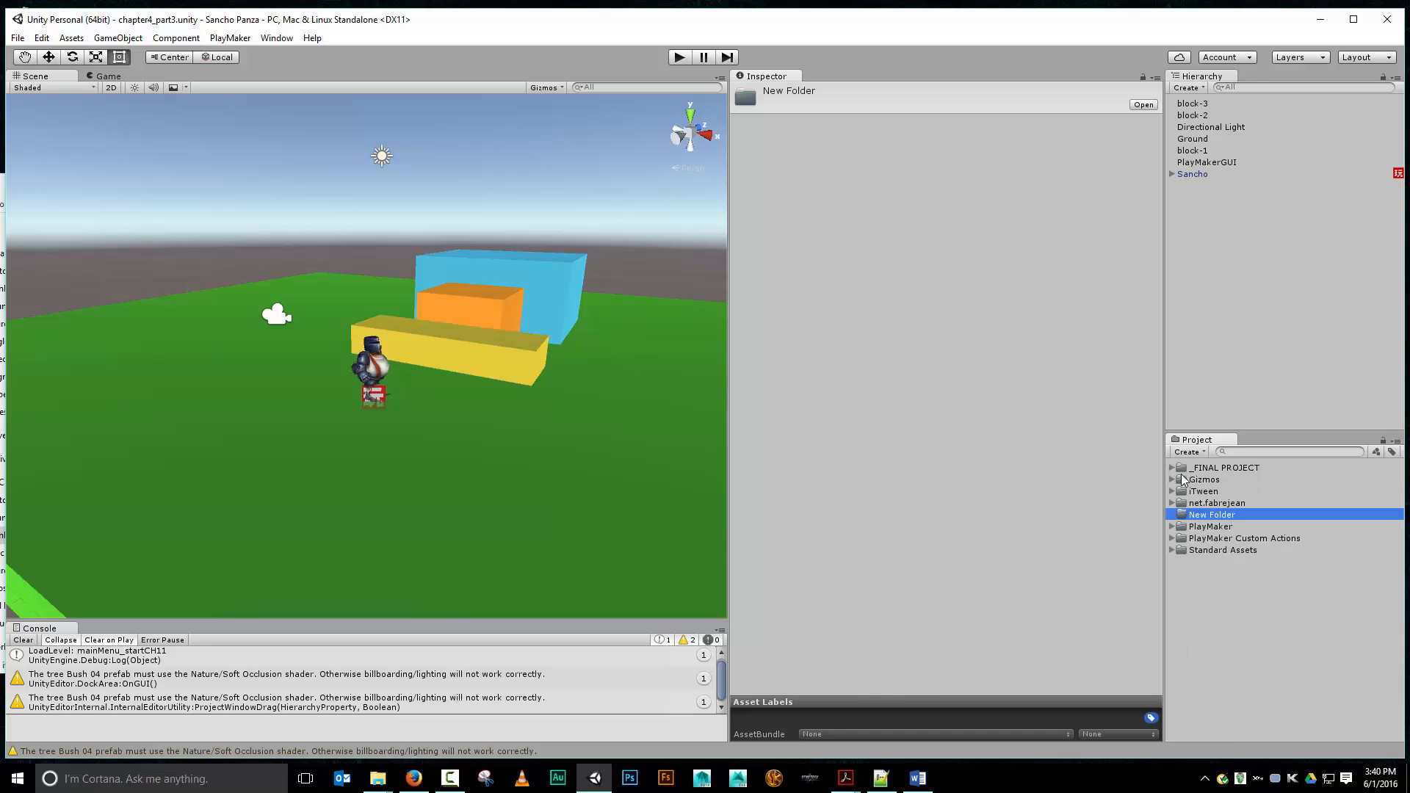
pyautogui.click(1205, 517)
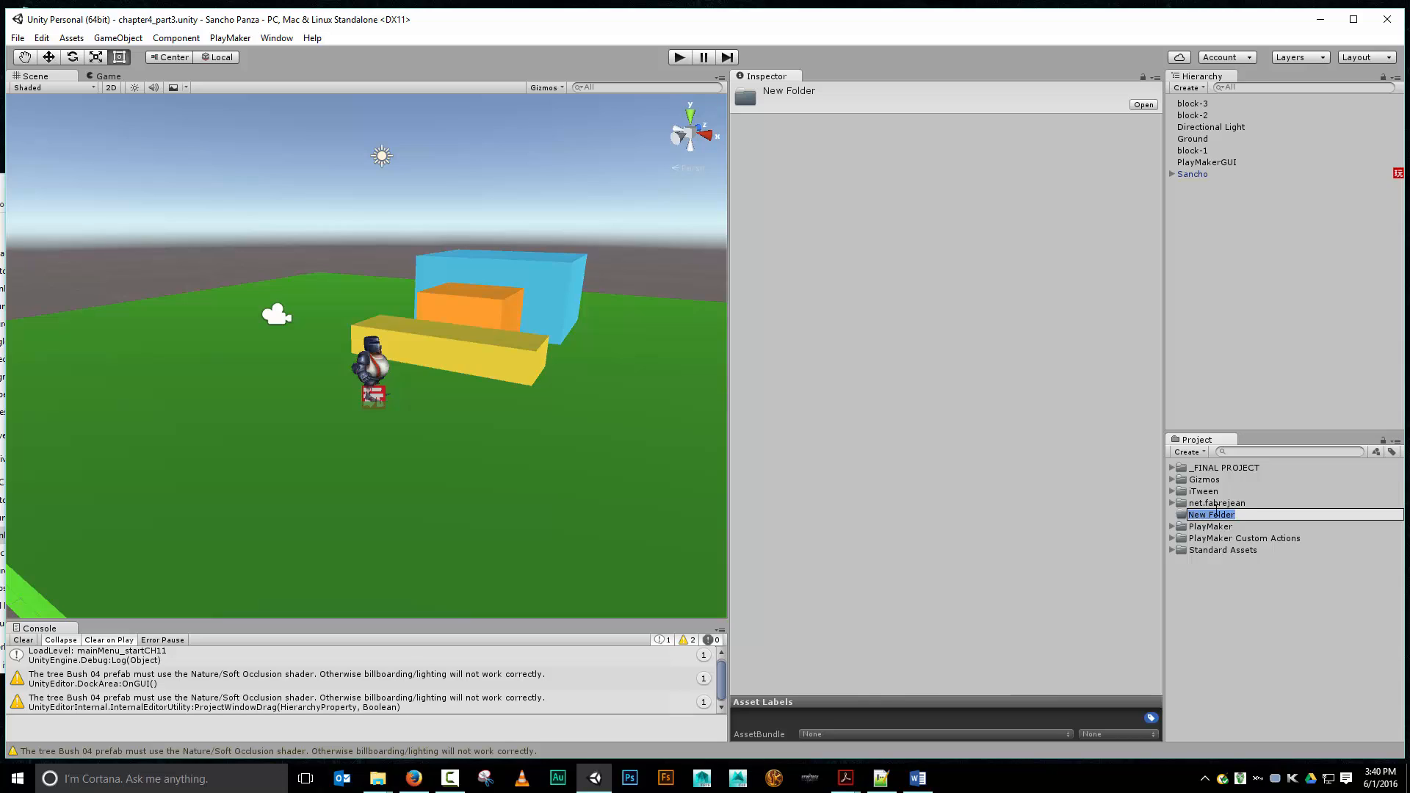
pyautogui.write('Characters')
pyautogui.press('Return')
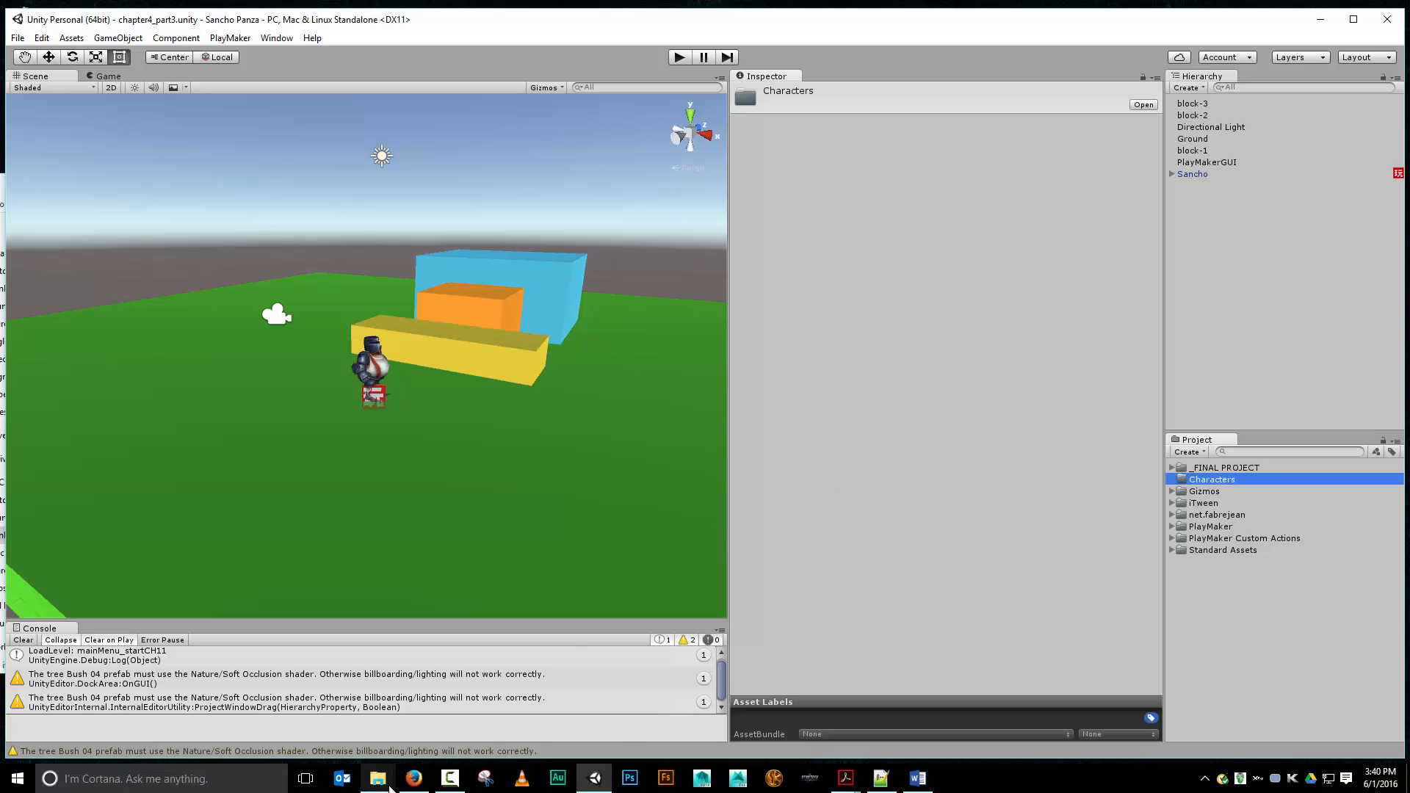
# Import the downloaded Animals, Sanson and Teresa folders from File Explorer into the project's new Characters folder in Unity.
pyautogui.moveTo(383, 784)
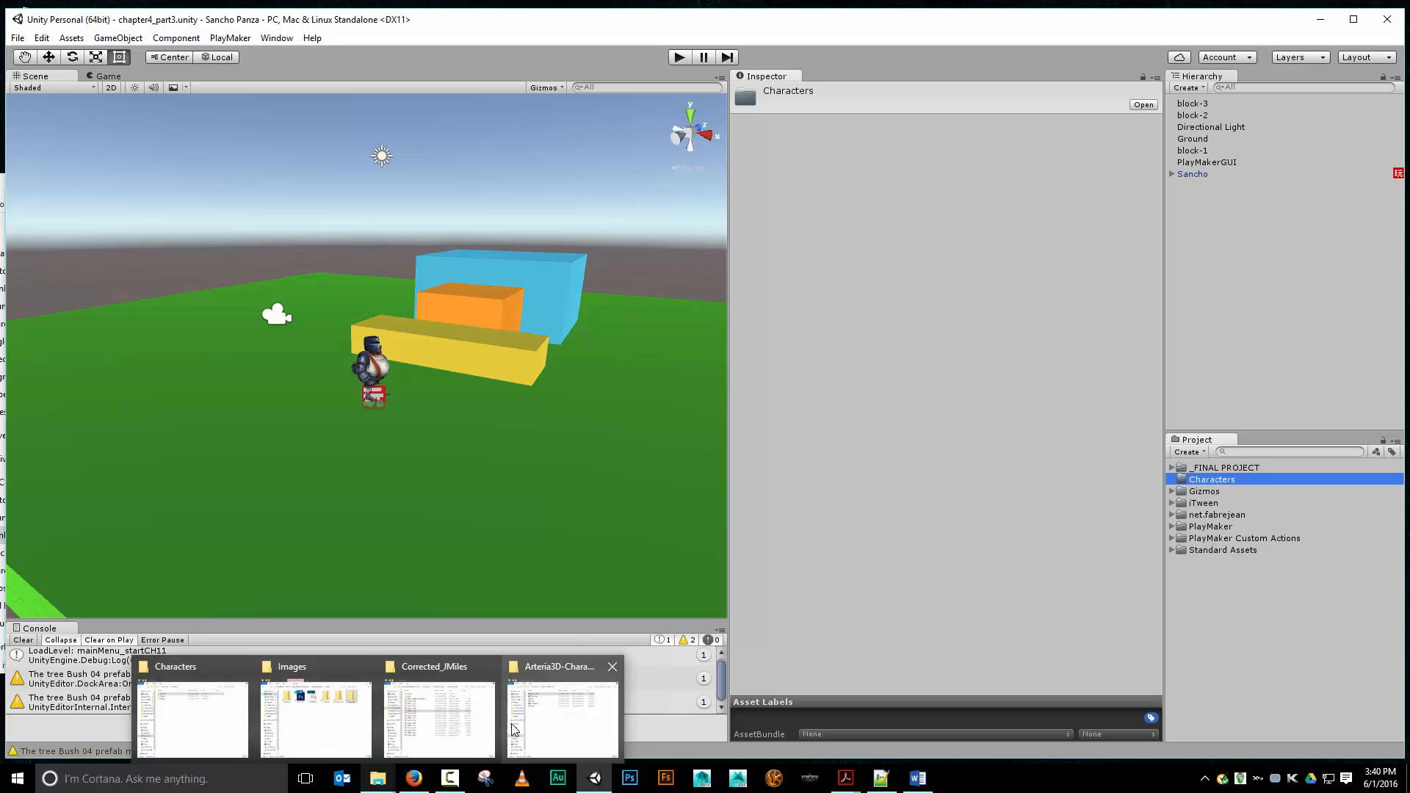
pyautogui.click(210, 723)
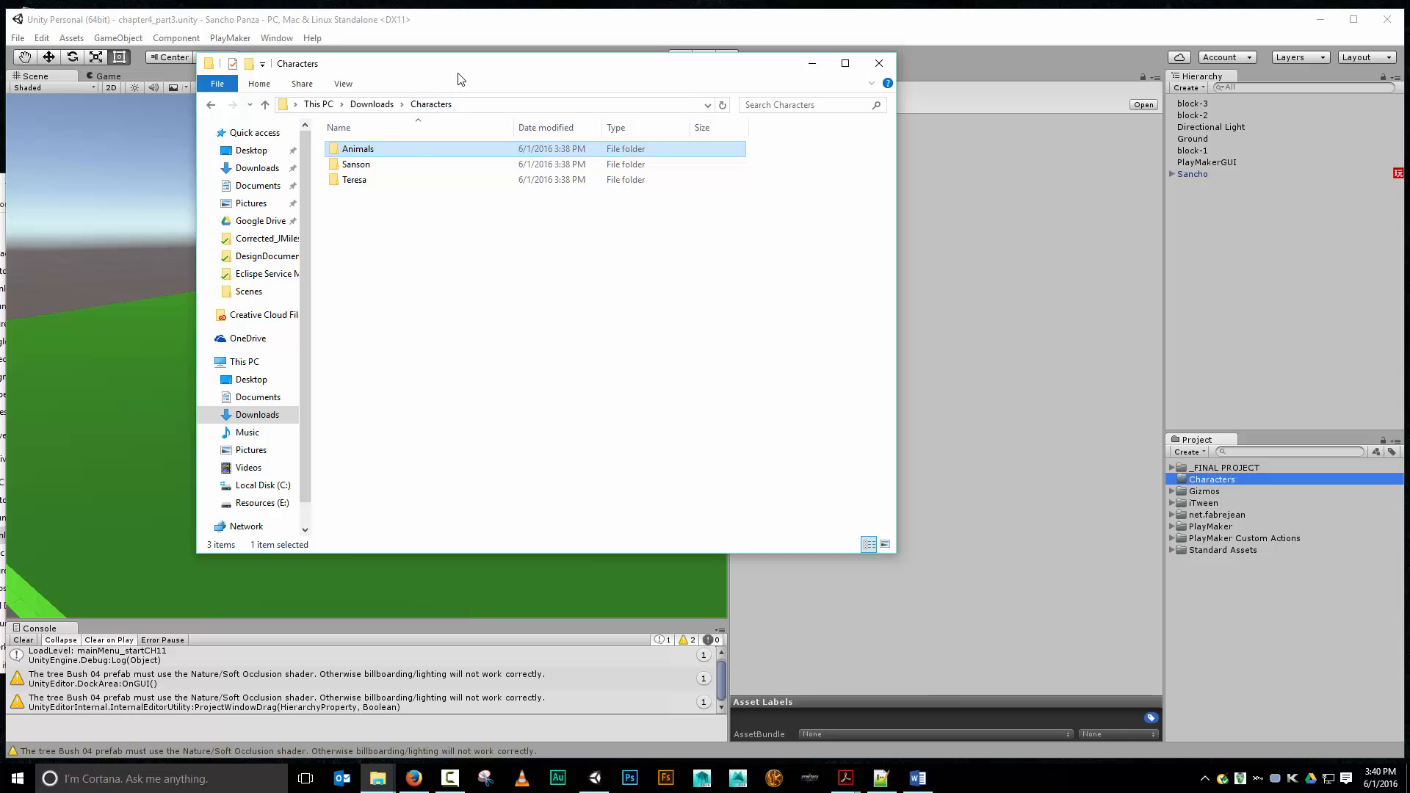
pyautogui.moveTo(459, 75); pyautogui.dragTo(387, 123)
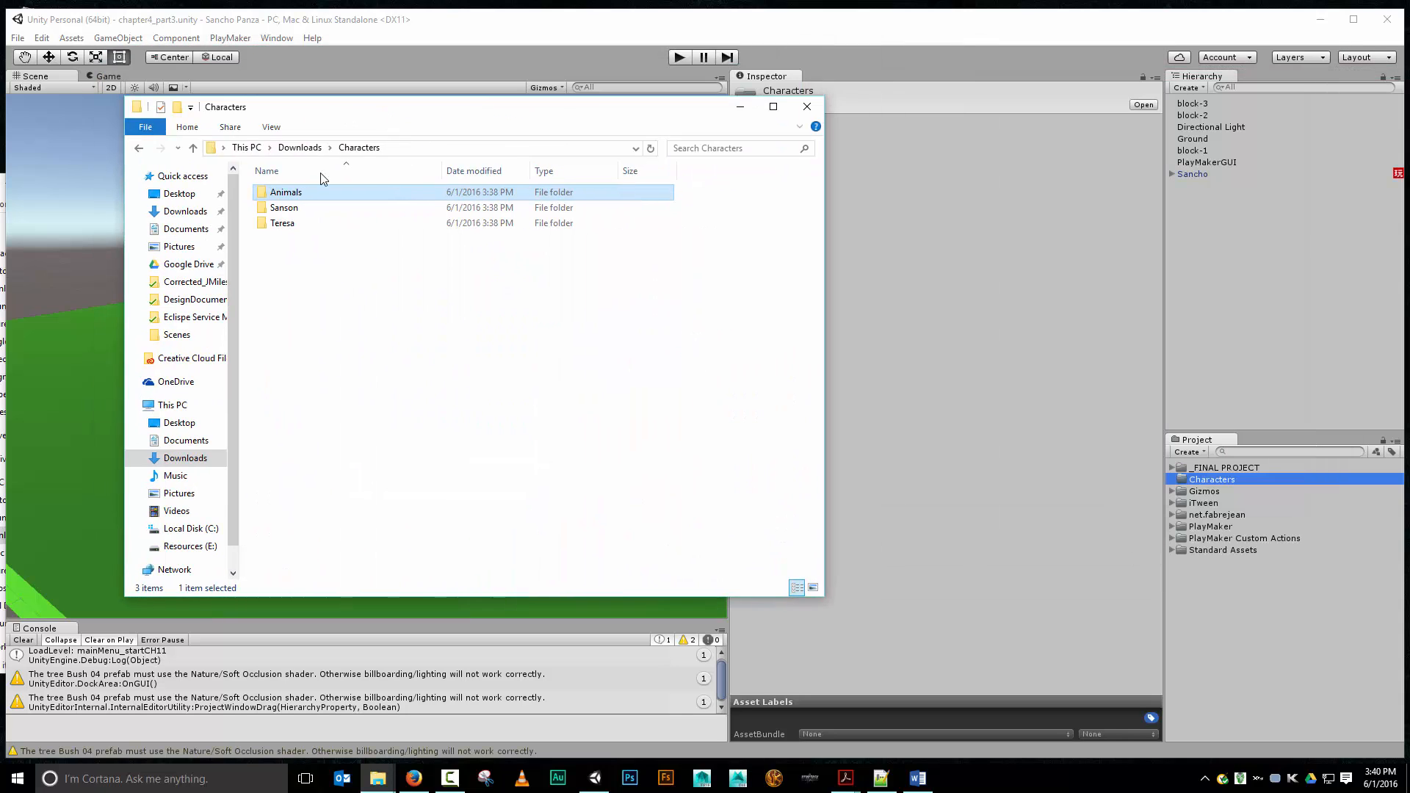
pyautogui.keyDown('shift'); pyautogui.click(278, 226); pyautogui.keyUp('shift')
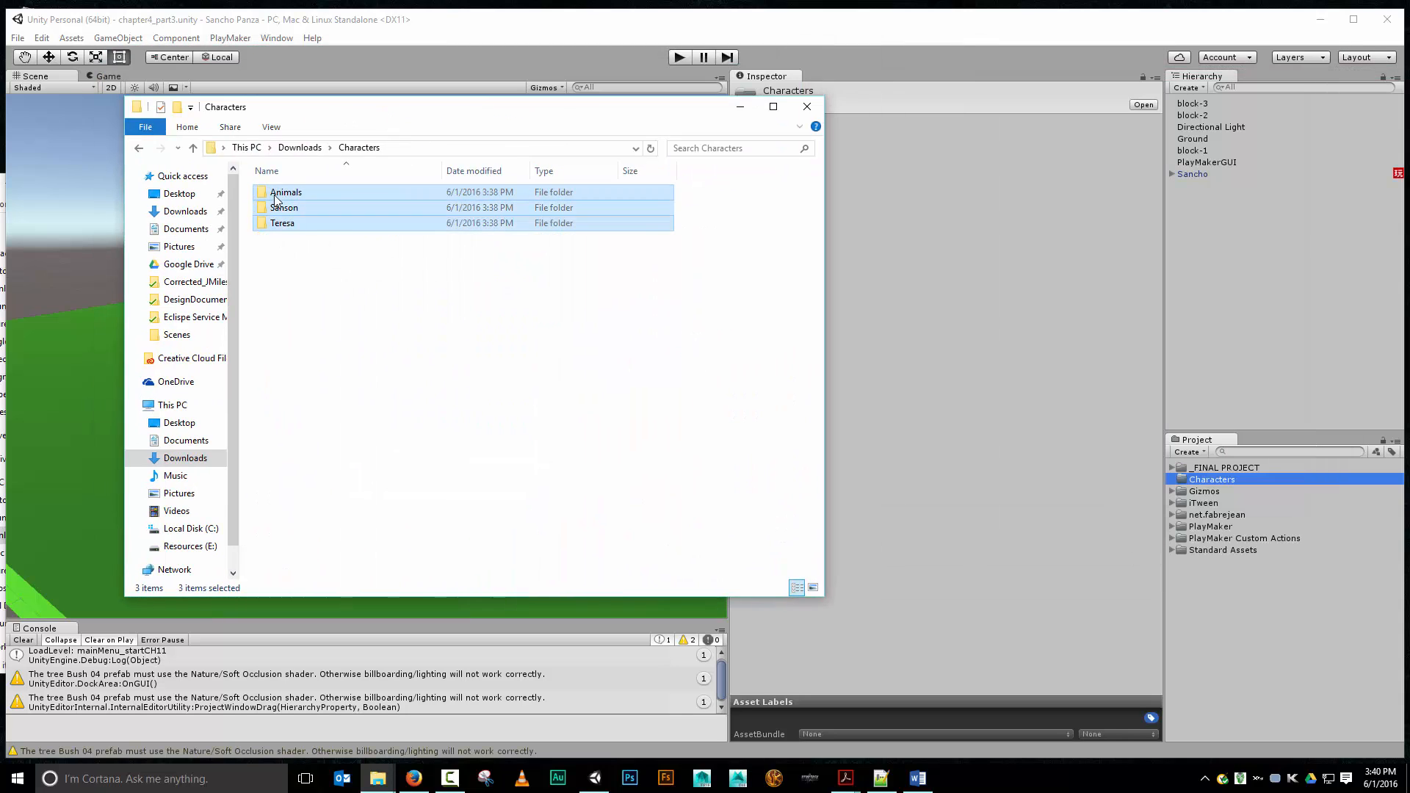
pyautogui.moveTo(278, 195); pyautogui.dragTo(1227, 480)
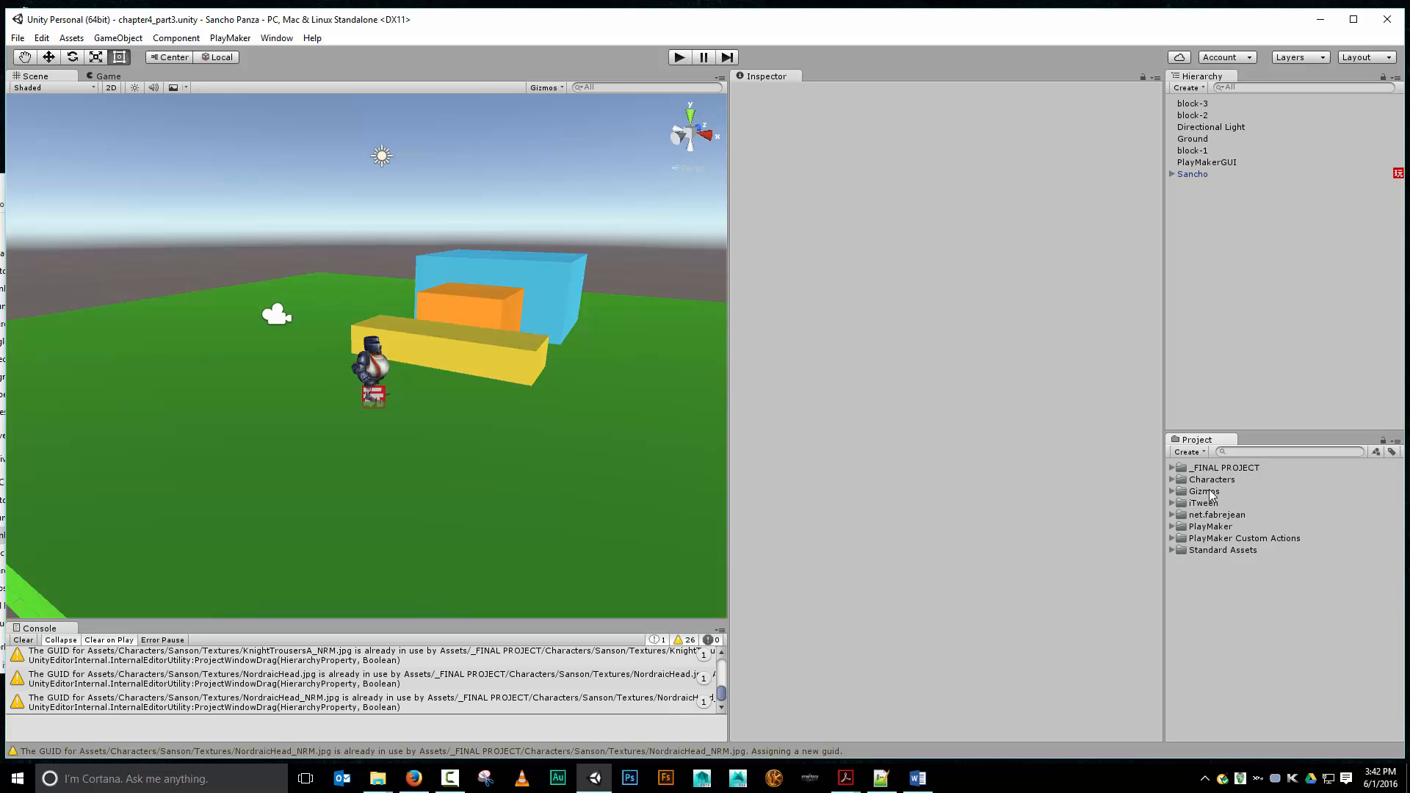
# Expand Characters, Animals and Donkey in the project, and view the contents of DonkeyColt Readme.
pyautogui.click(1172, 479)
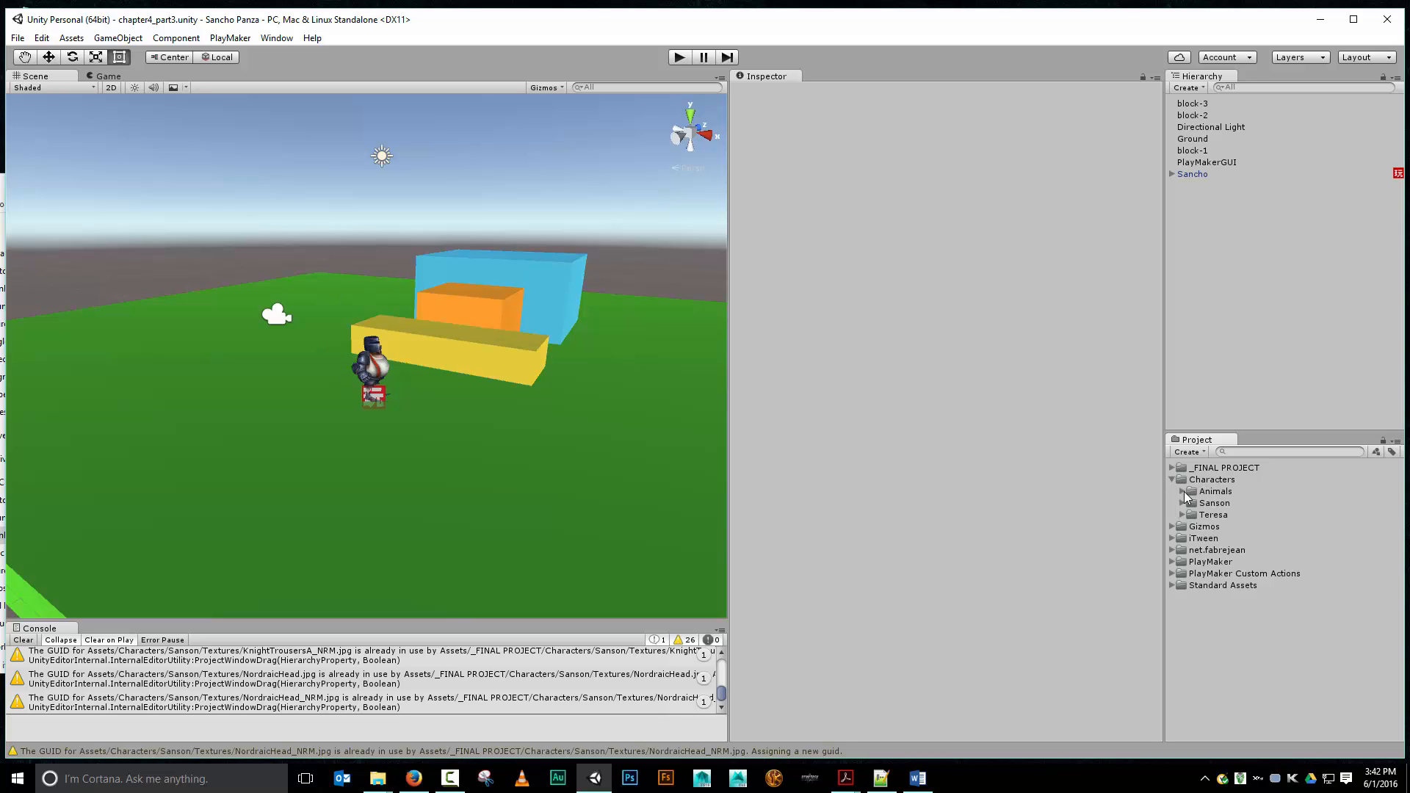
pyautogui.click(1182, 492)
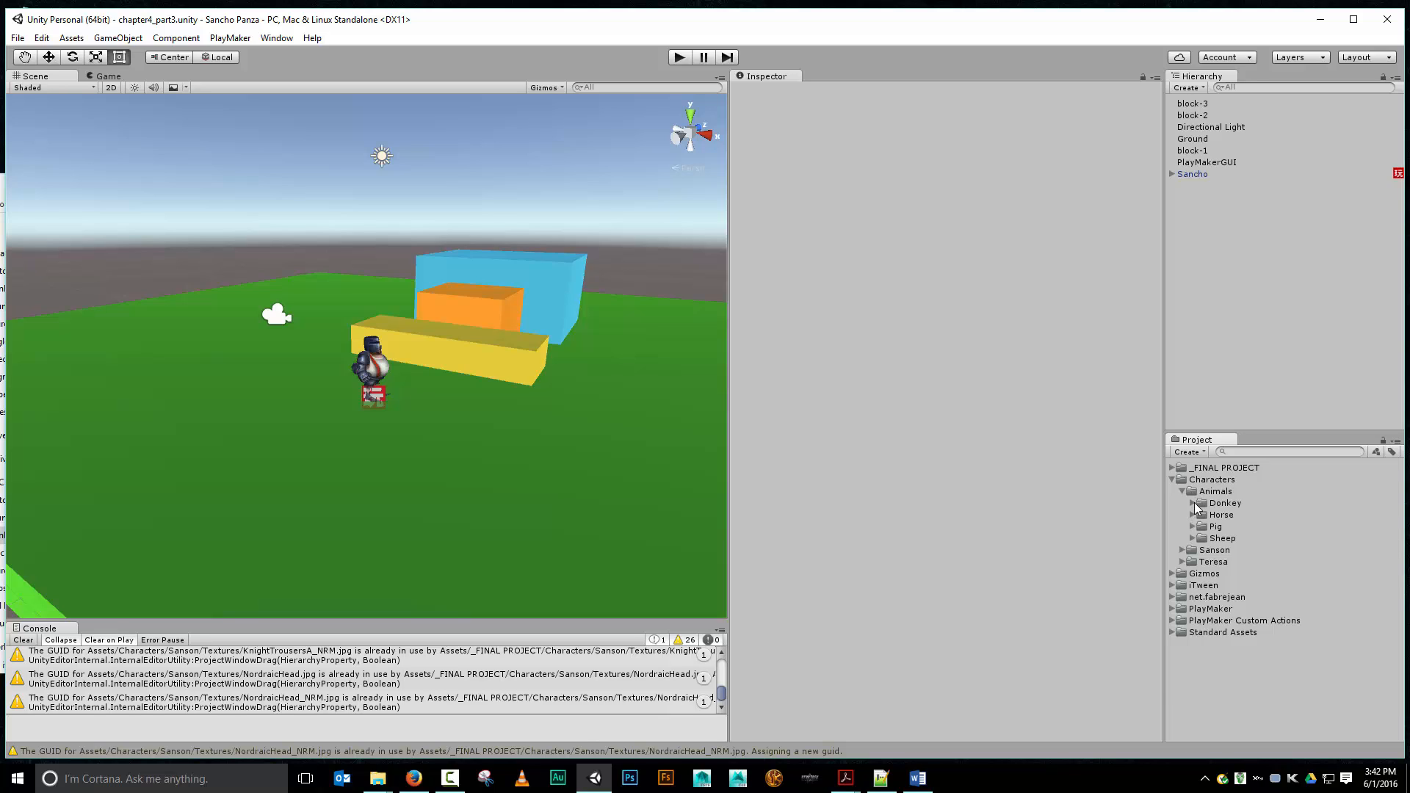
pyautogui.click(1193, 503)
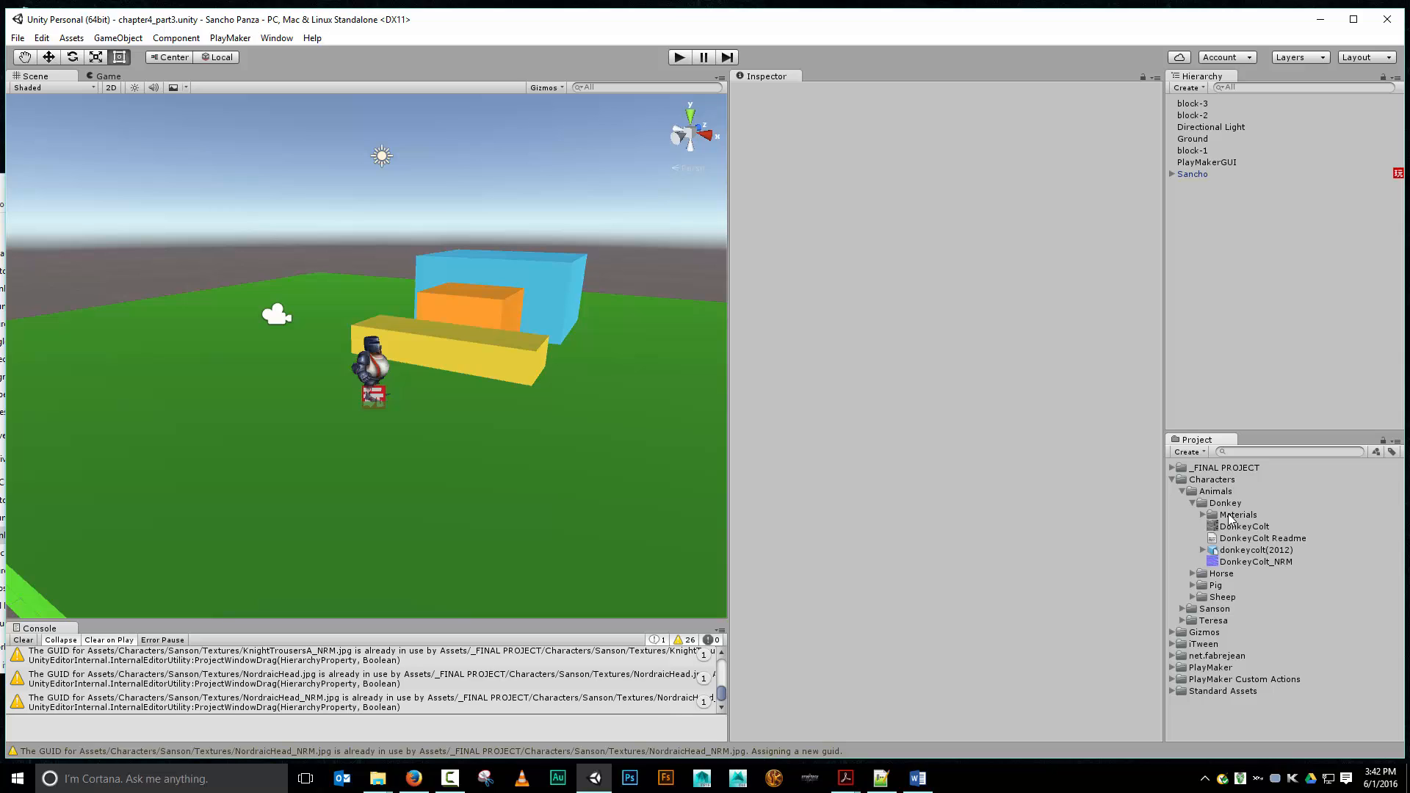
pyautogui.click(1238, 539)
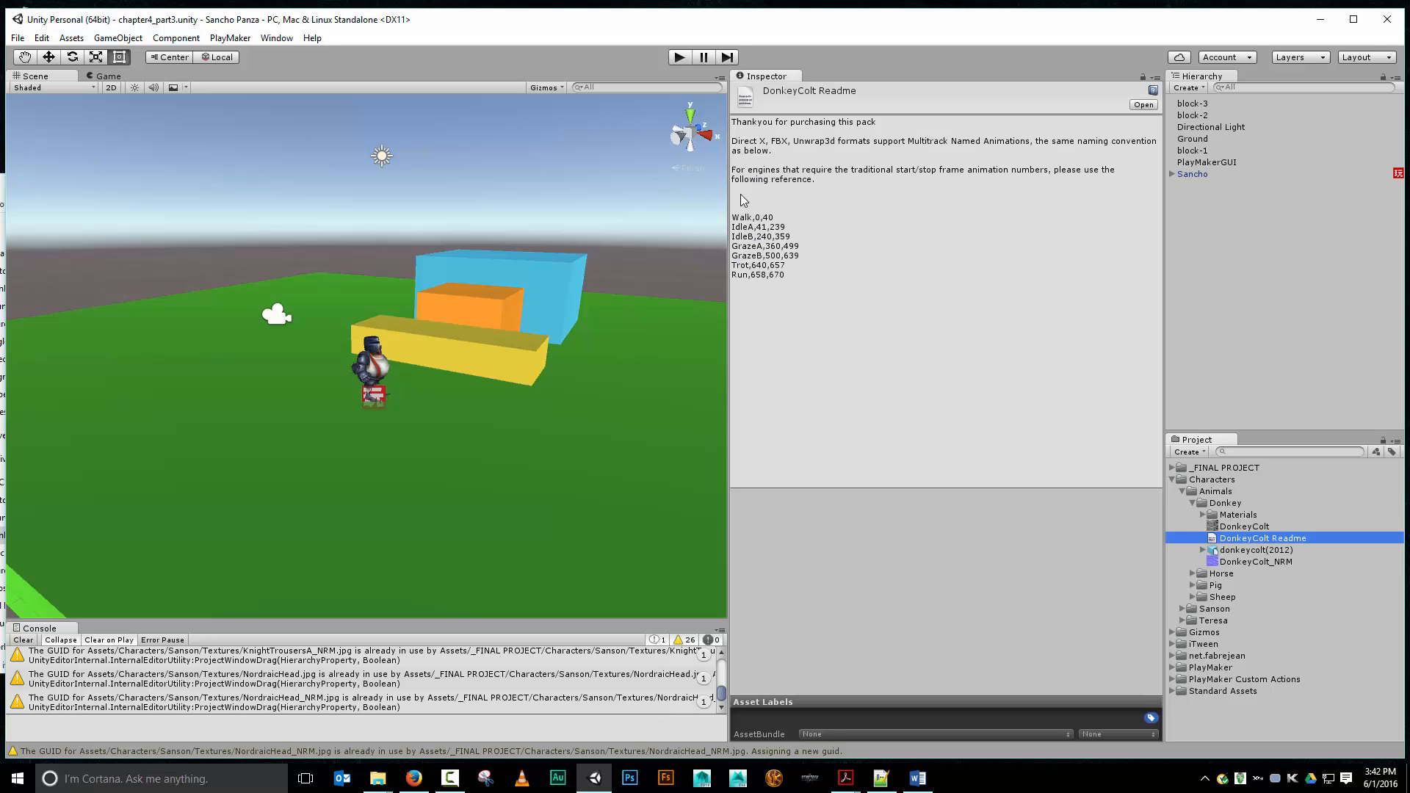
# Set the DonkeyColt_NRM texture type to Normal map, turn off Create from Grayscale, and apply the import settings.
pyautogui.click(1261, 561)
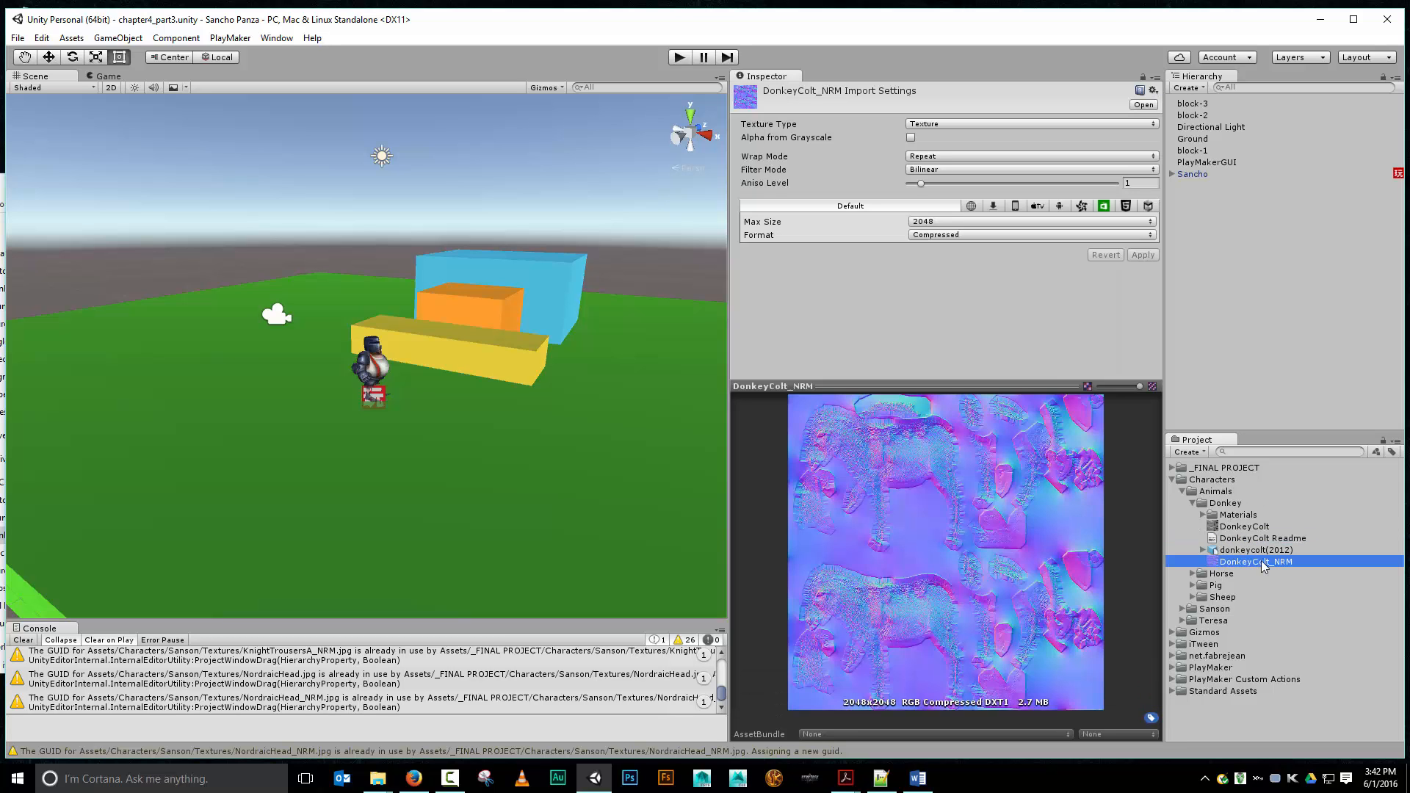
pyautogui.click(952, 125)
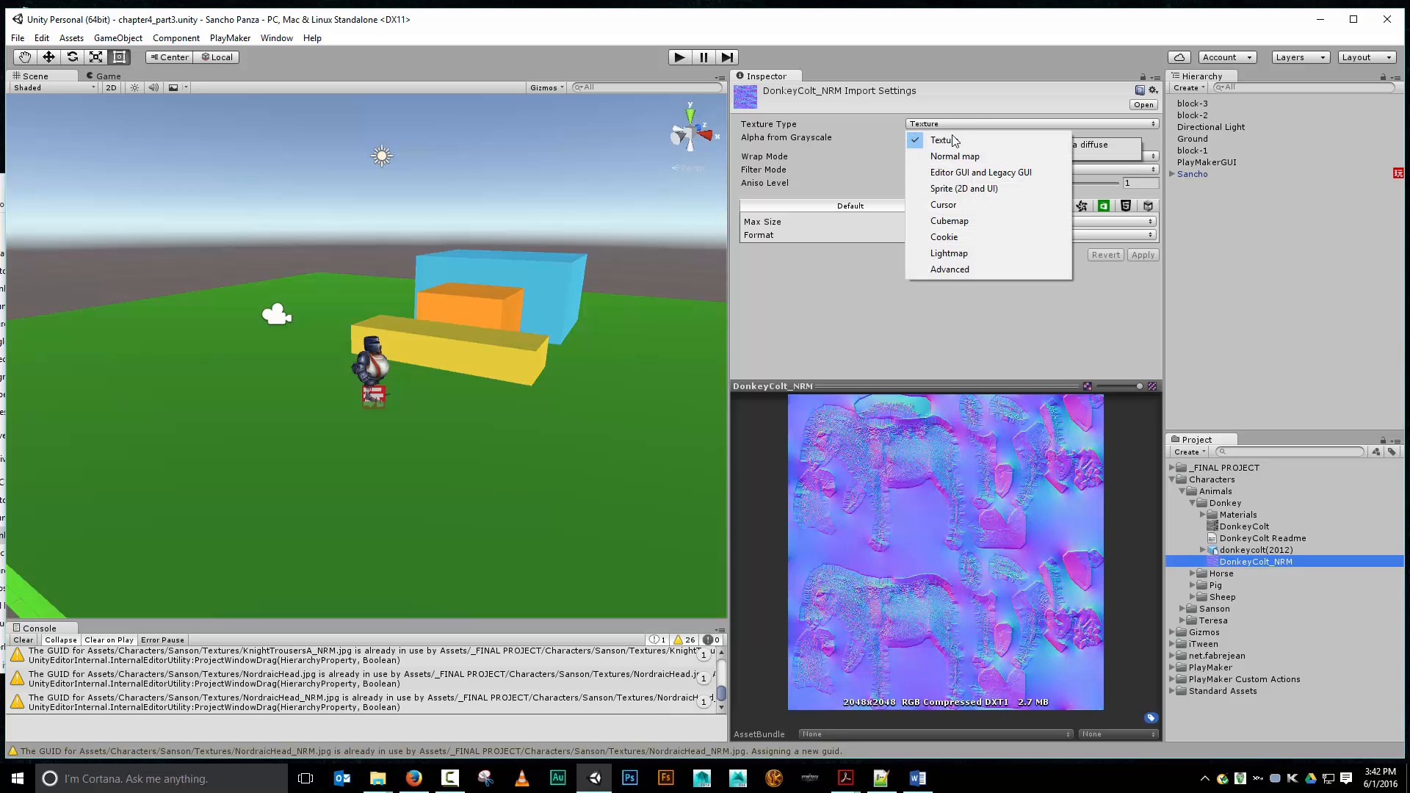
pyautogui.click(955, 157)
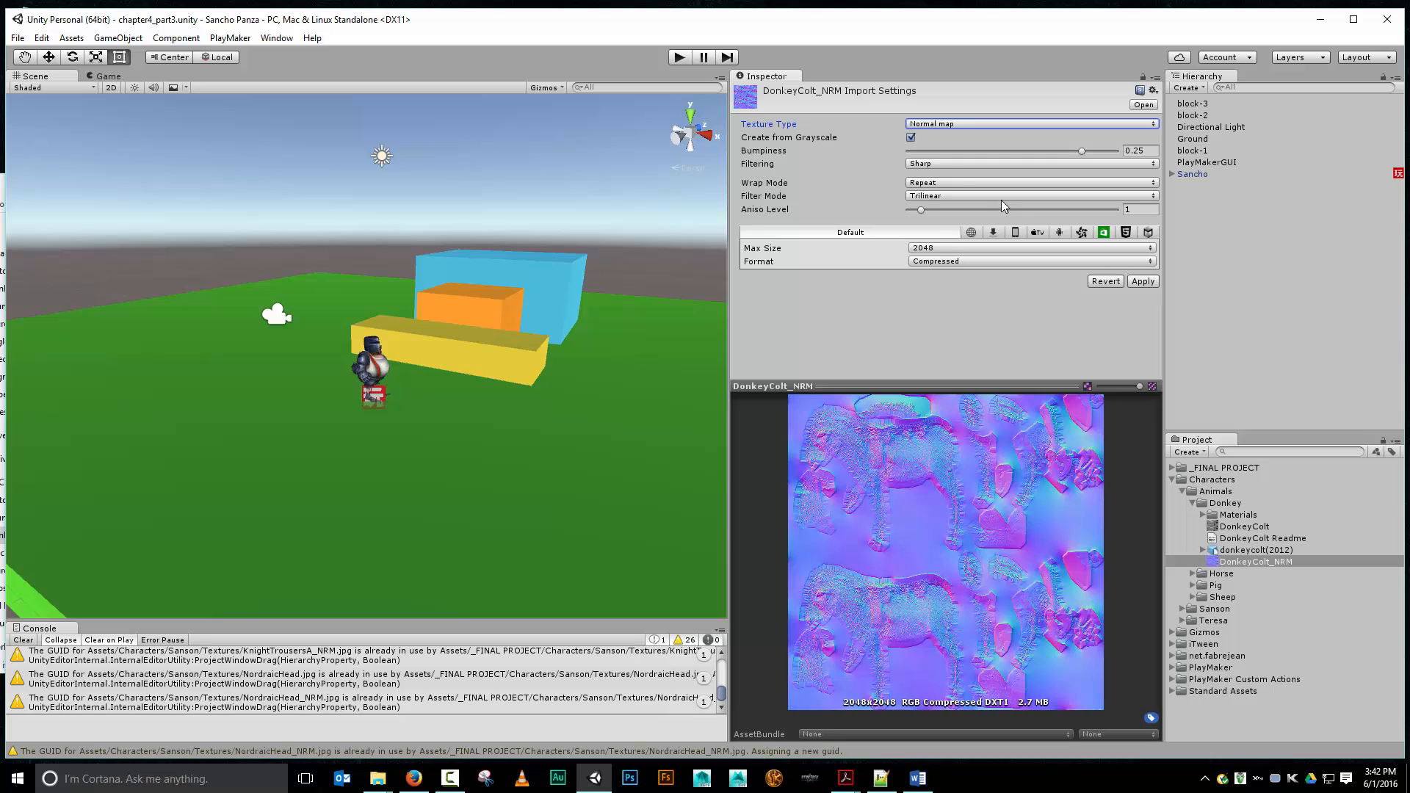
pyautogui.click(912, 137)
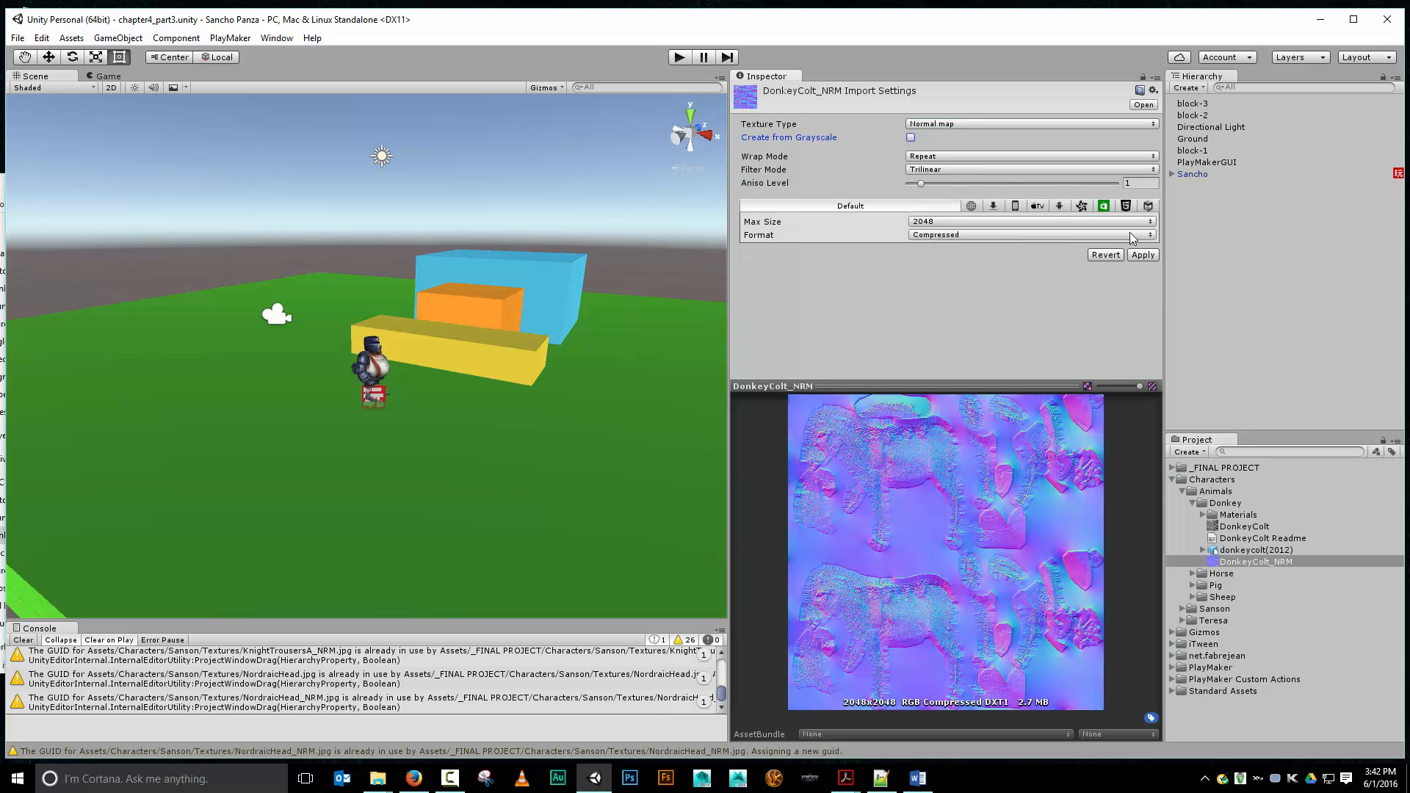
pyautogui.click(1135, 254)
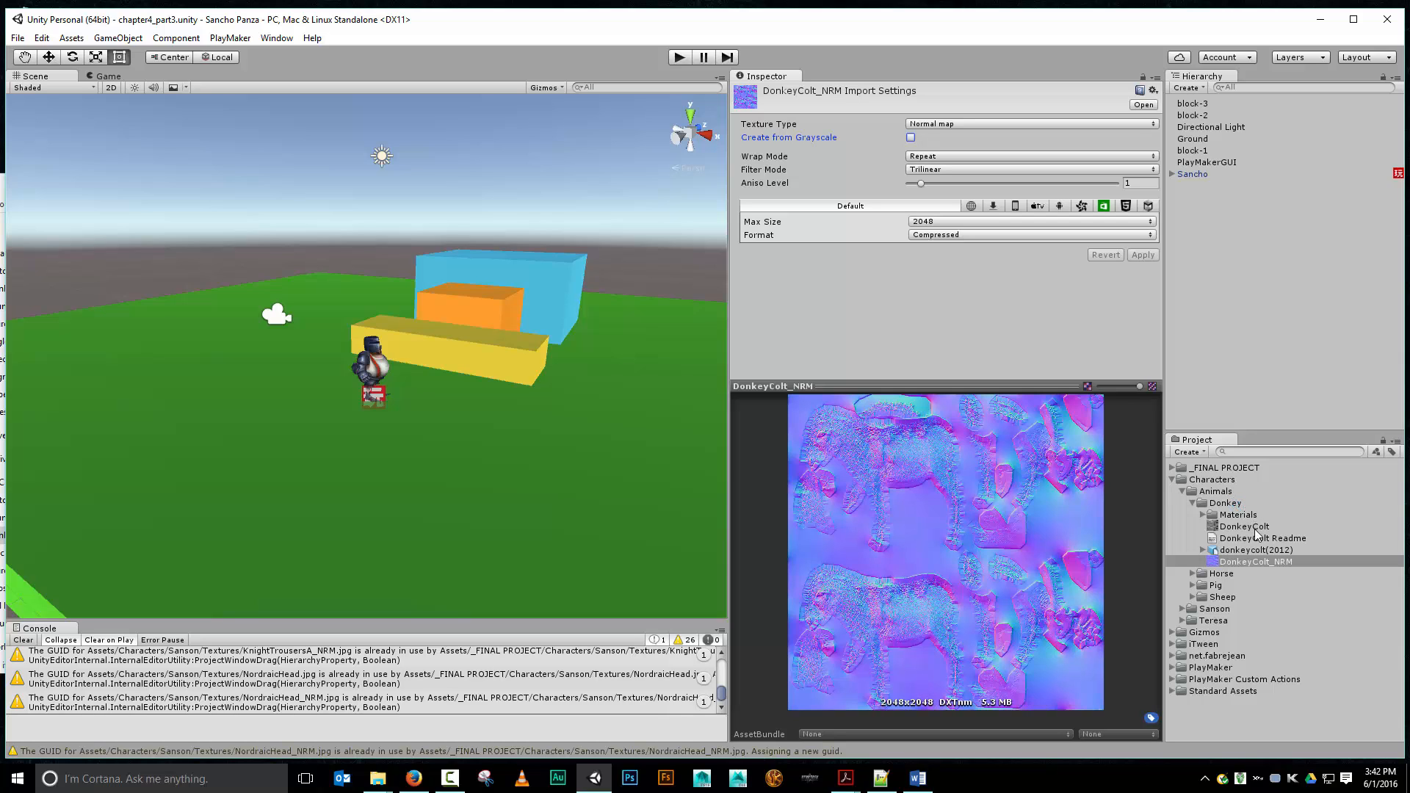
# Place the donkeycolt(2012) model on the ground beside Sancho, at about X 5.54, Z -7.83.
pyautogui.click(1236, 515)
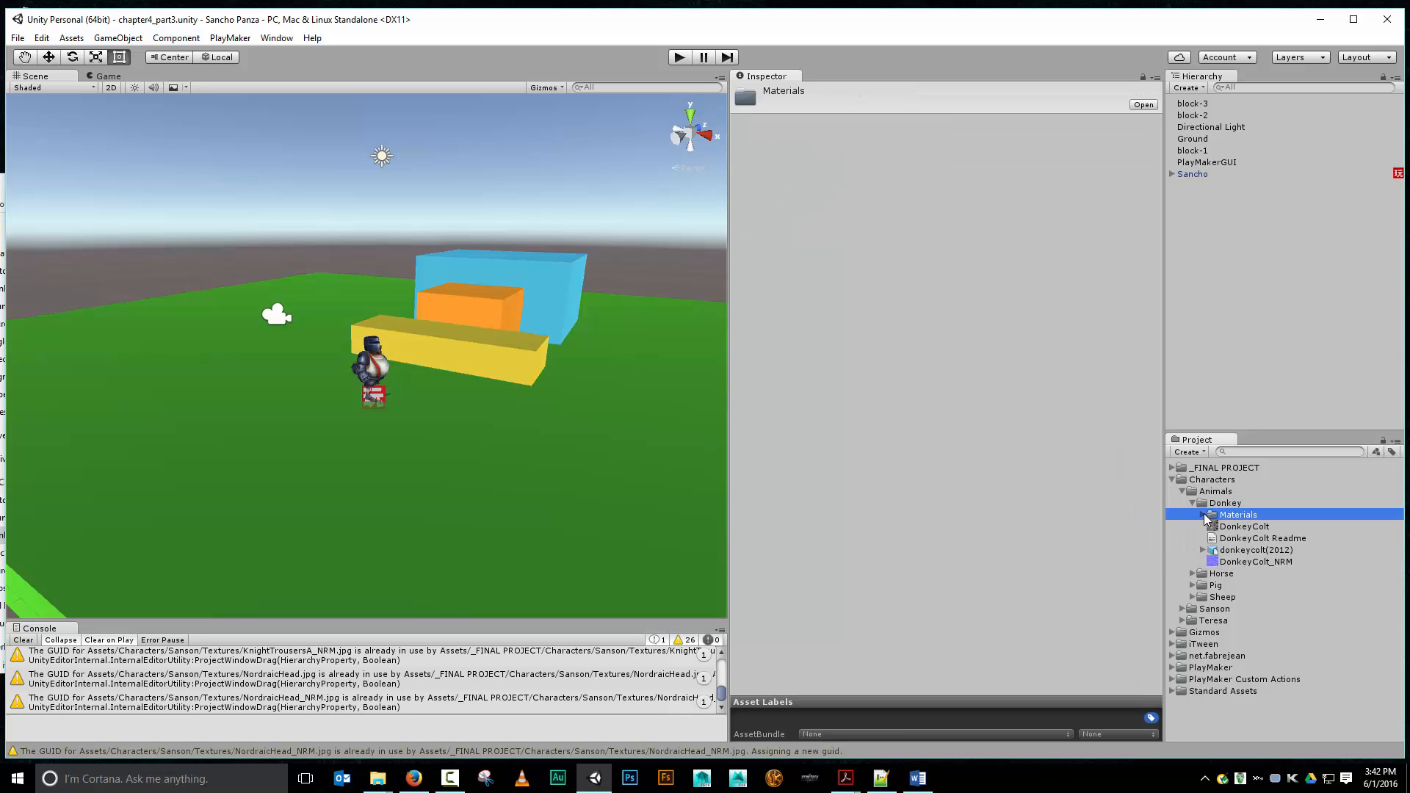
pyautogui.moveTo(1269, 552); pyautogui.dragTo(417, 422)
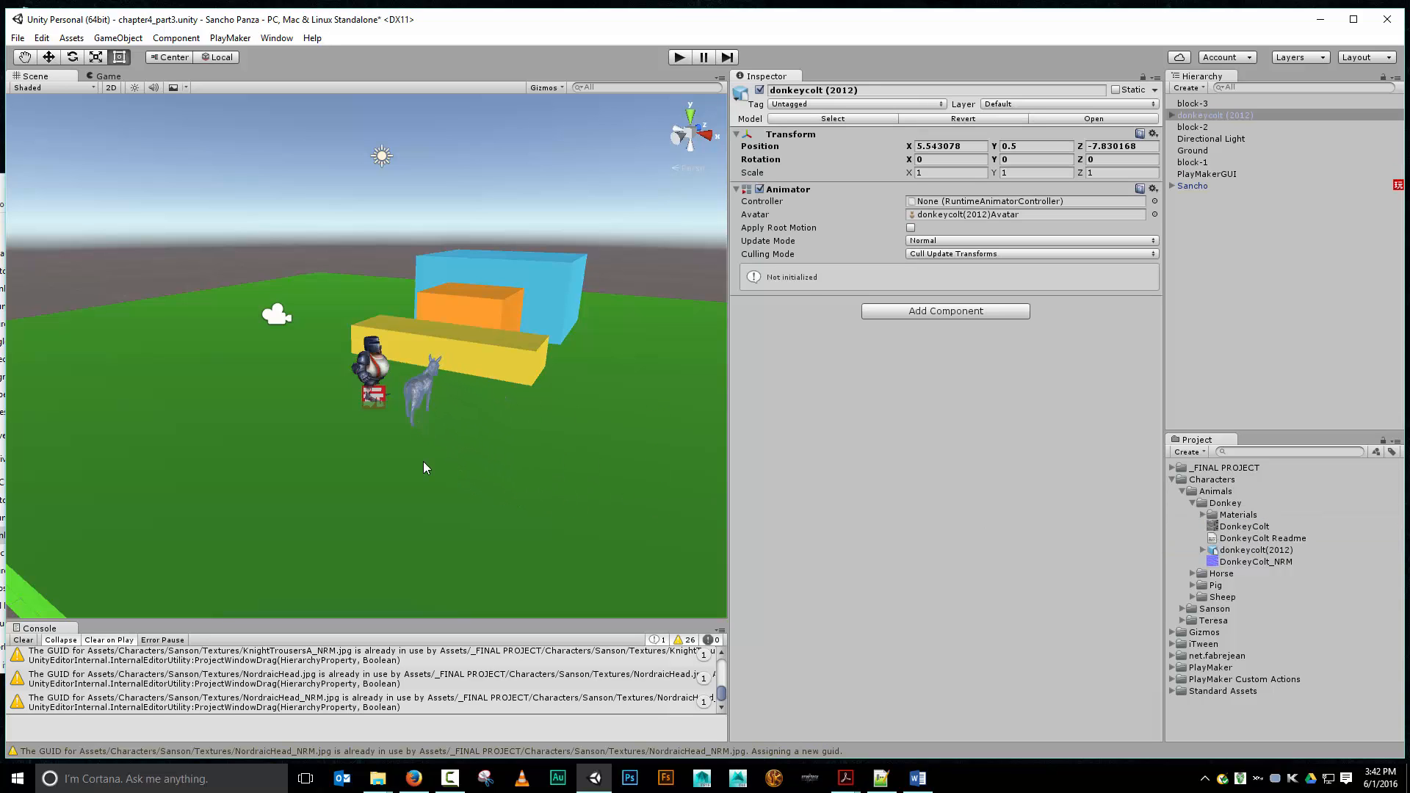
pyautogui.scroll(3, 423, 461)
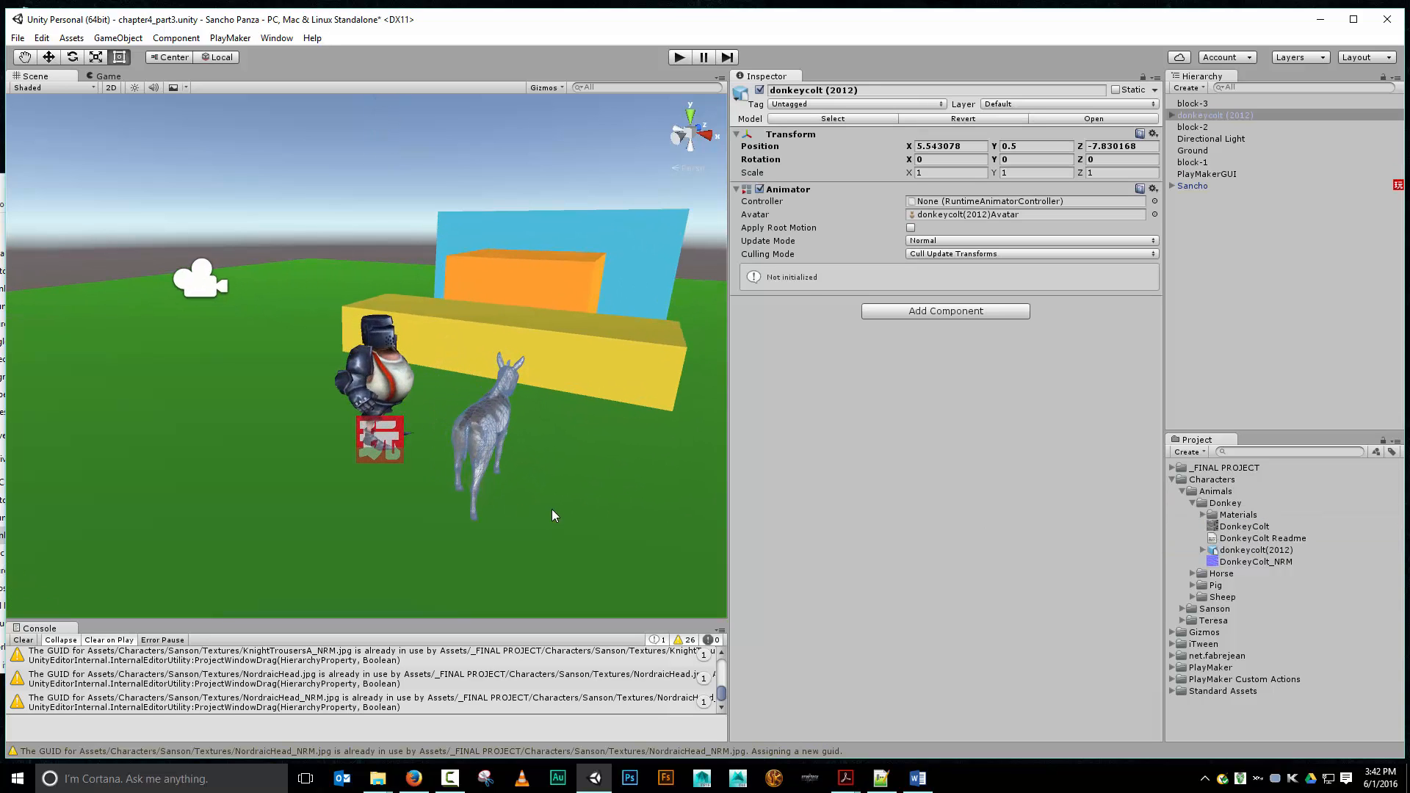
pyautogui.keyDown('alt'); pyautogui.moveTo(423, 461); pyautogui.dragTo(220, 184); pyautogui.keyUp('alt')
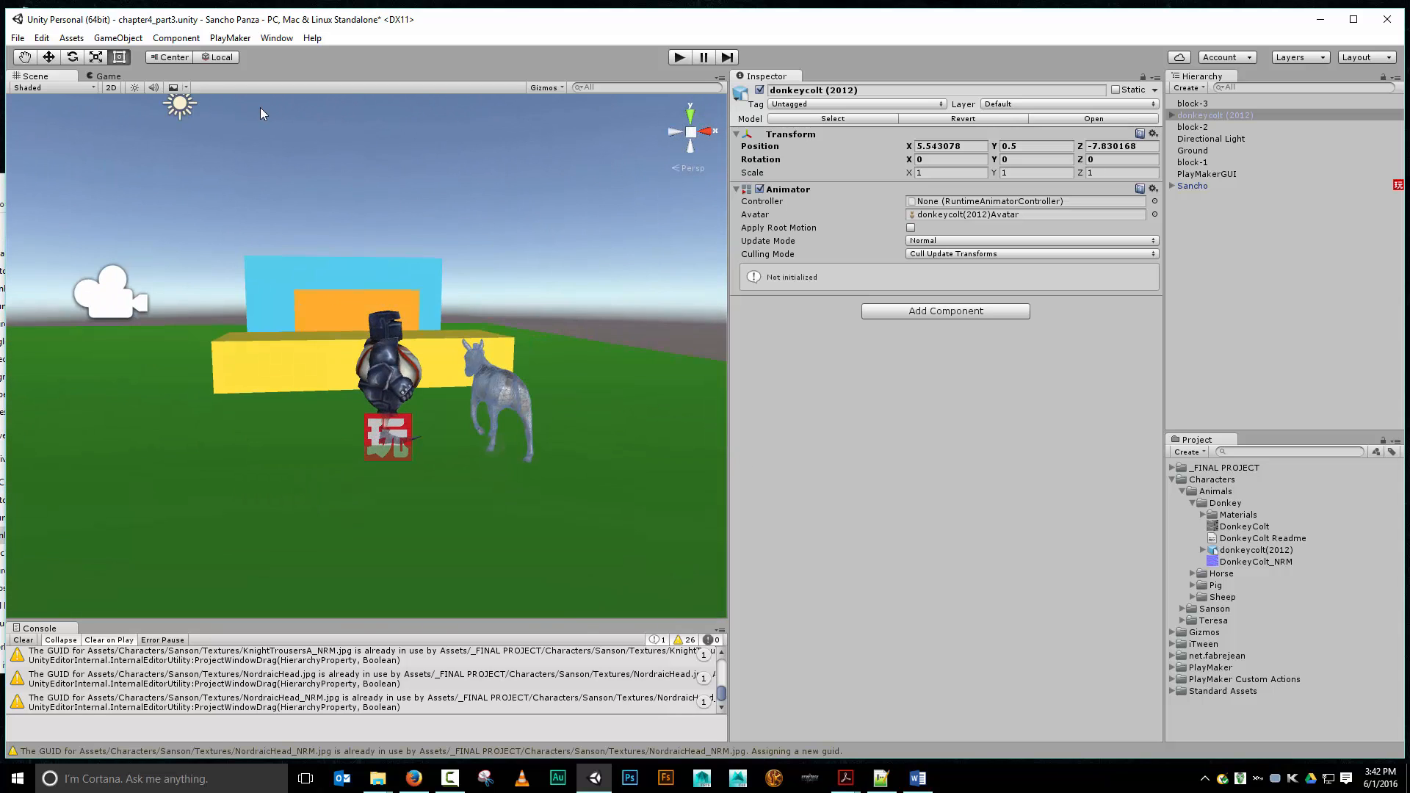
# Dock the Game view beside the Scene view and widen it to take most of the shared space.
pyautogui.moveTo(109, 76); pyautogui.dragTo(638, 271)
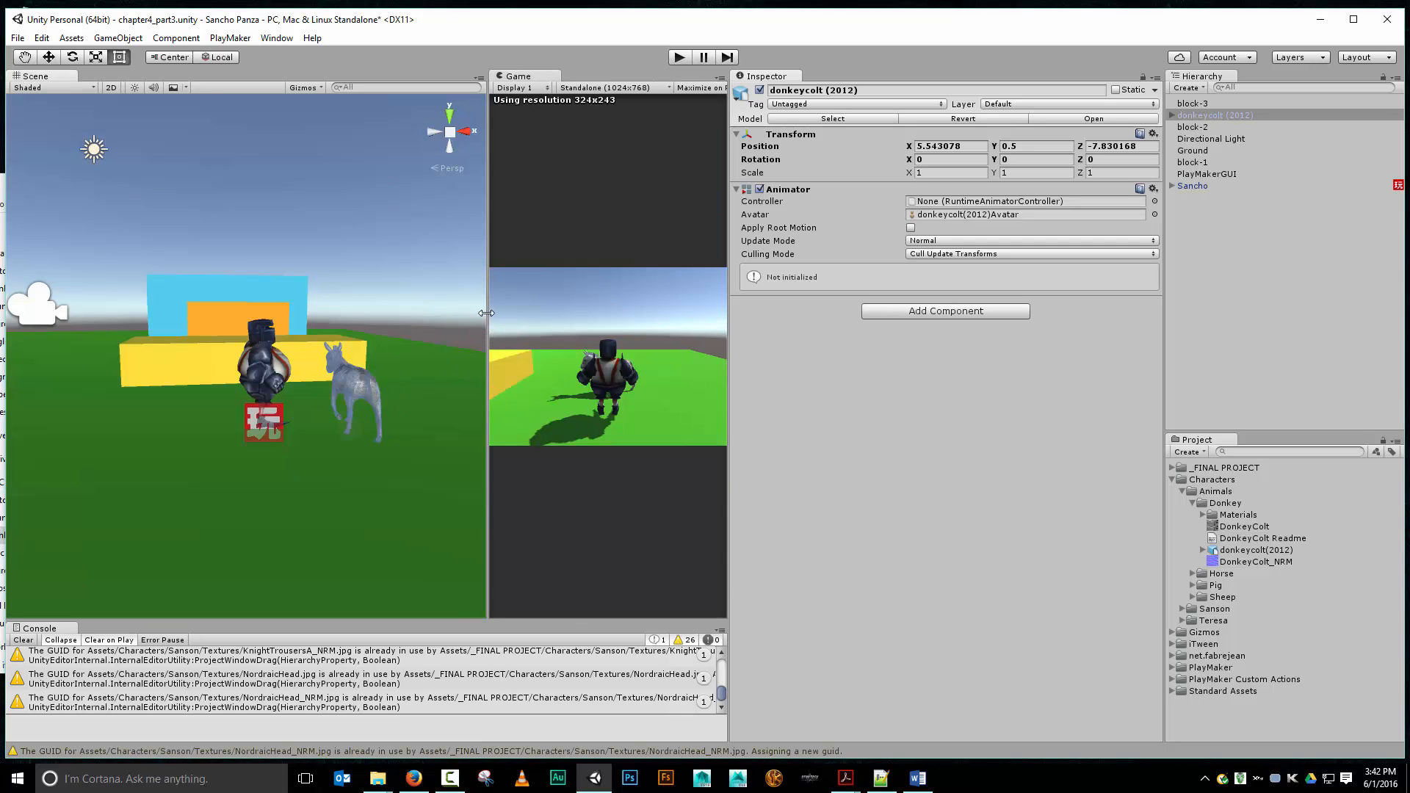
pyautogui.moveTo(487, 322); pyautogui.dragTo(257, 295)
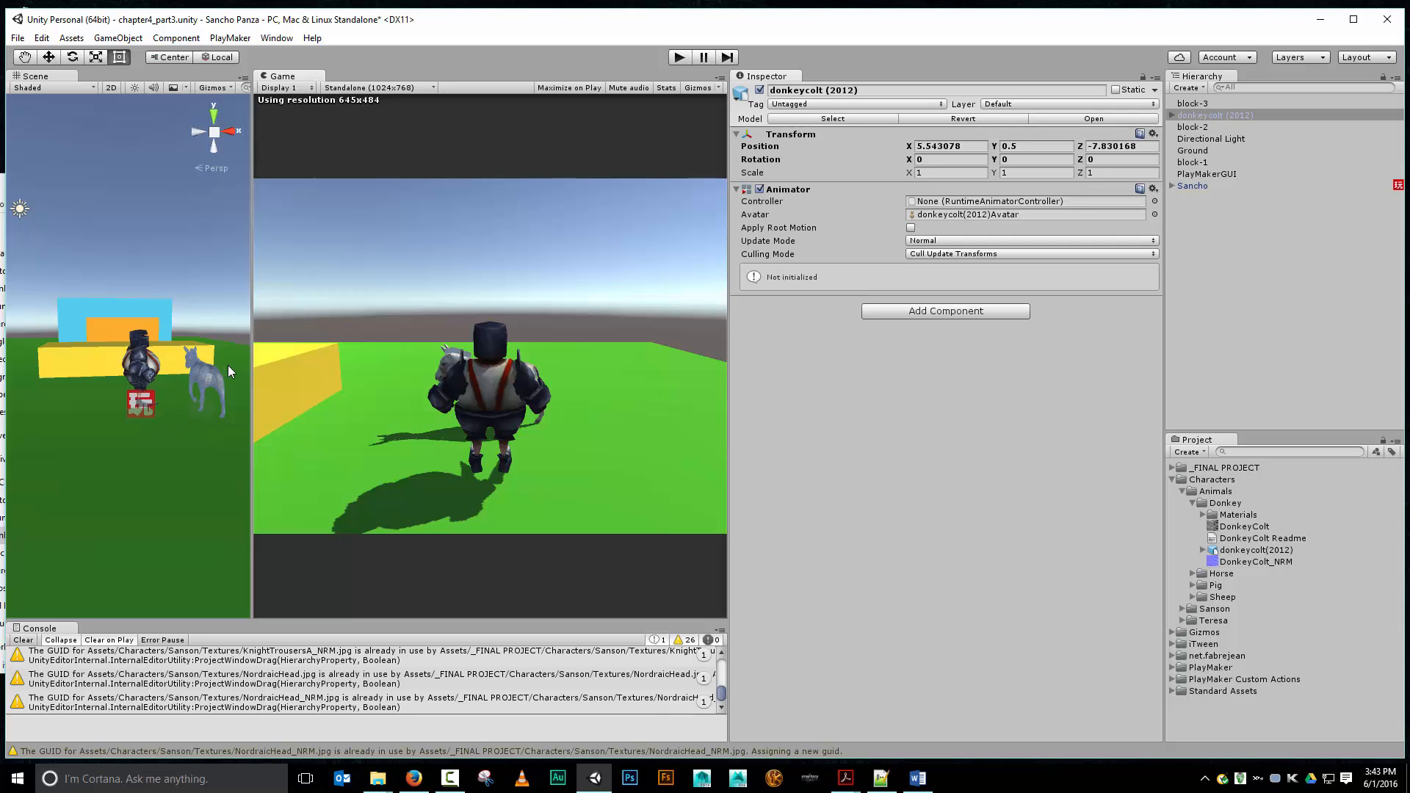
# Move the donkey along X and Z so it stands next to Sancho, at about X 4.05, Z -9.11.
pyautogui.click(209, 376)
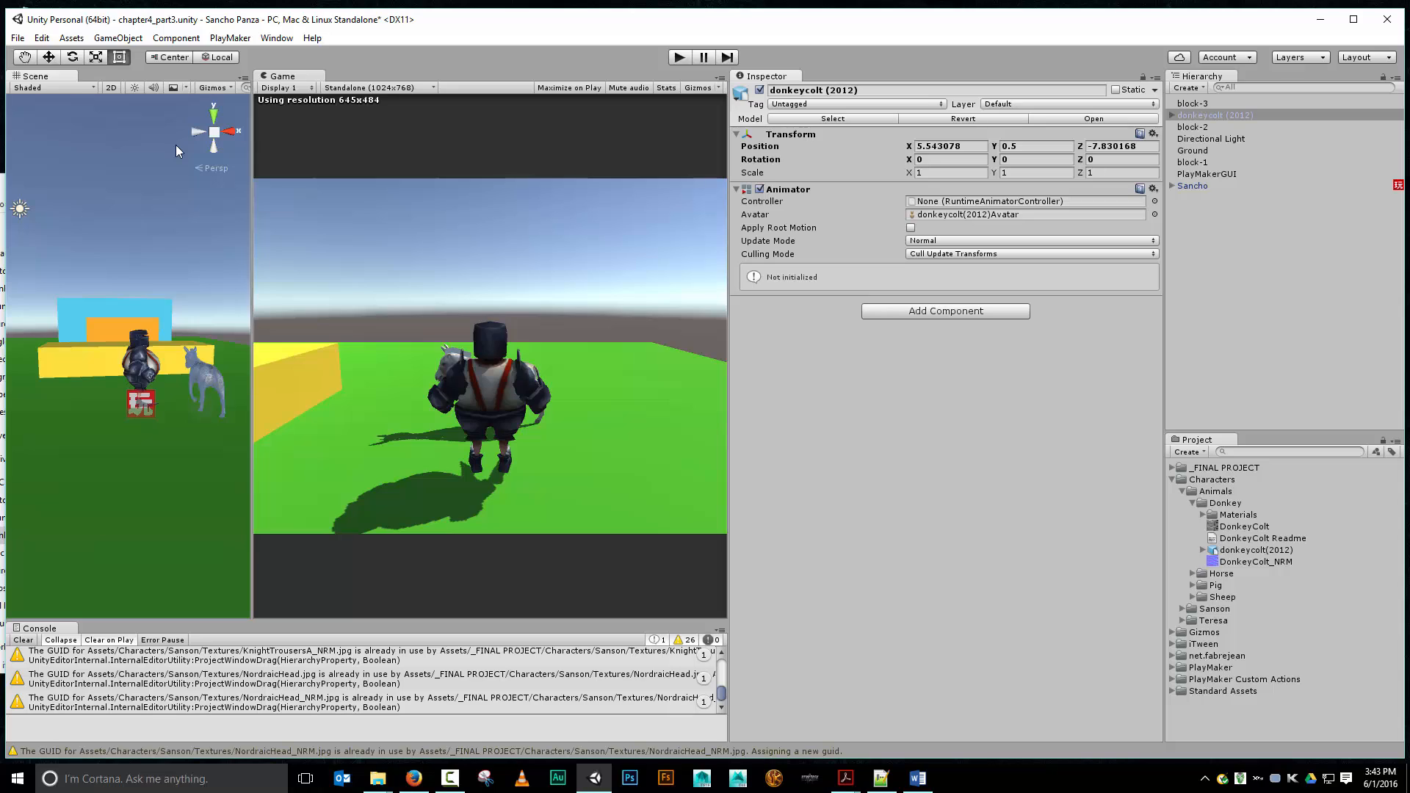
pyautogui.press('w')
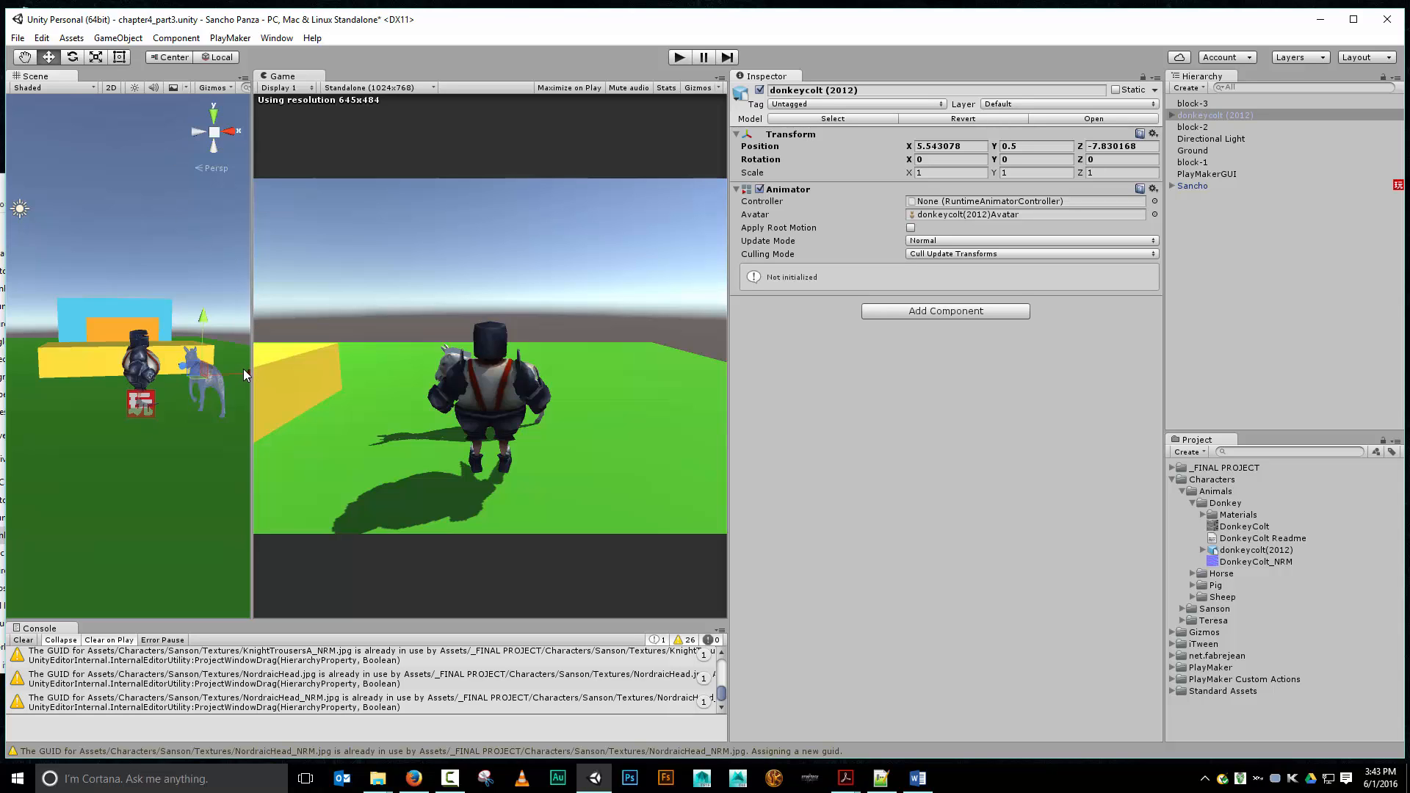
pyautogui.moveTo(244, 371); pyautogui.dragTo(181, 390)
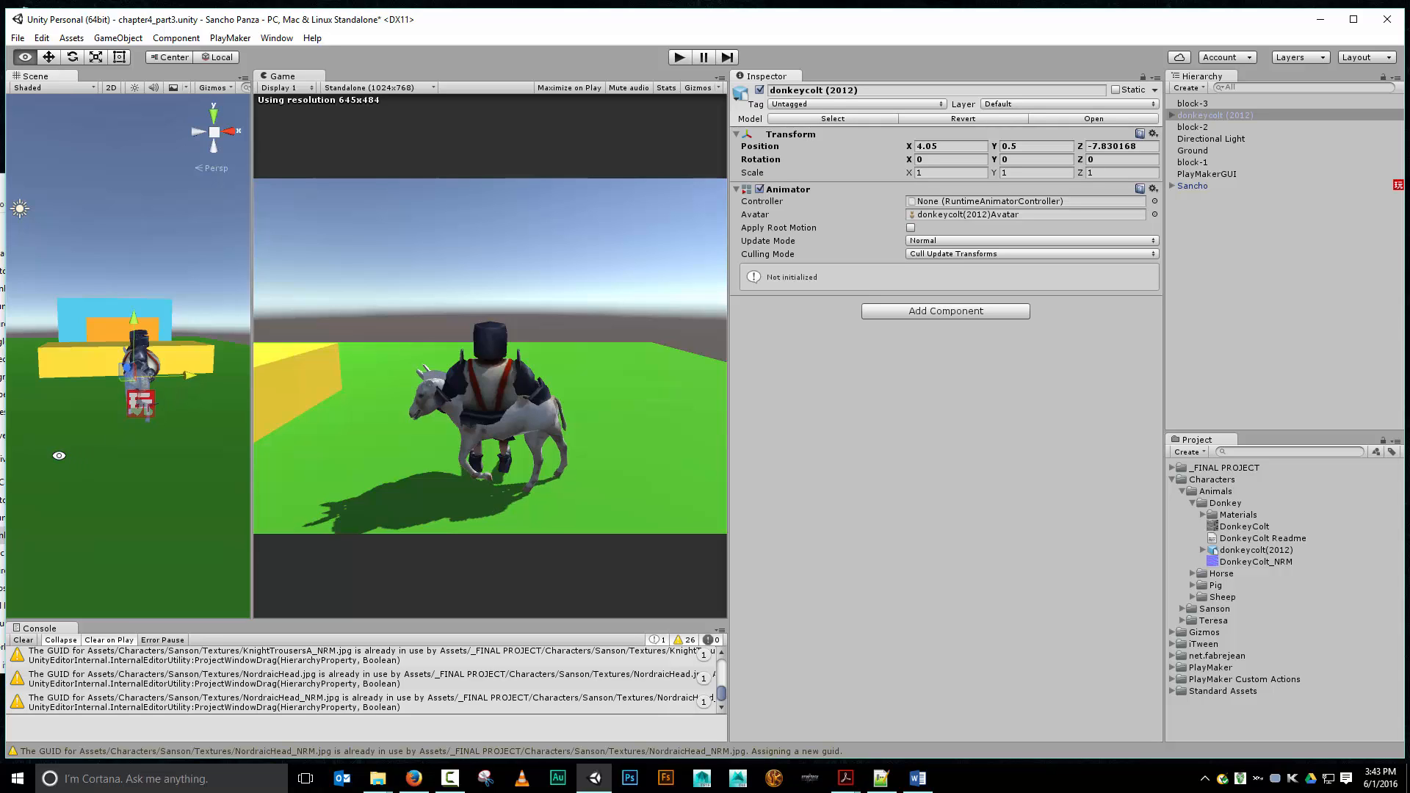
pyautogui.keyDown('alt'); pyautogui.moveTo(104, 438); pyautogui.dragTo(251, 439); pyautogui.keyUp('alt')
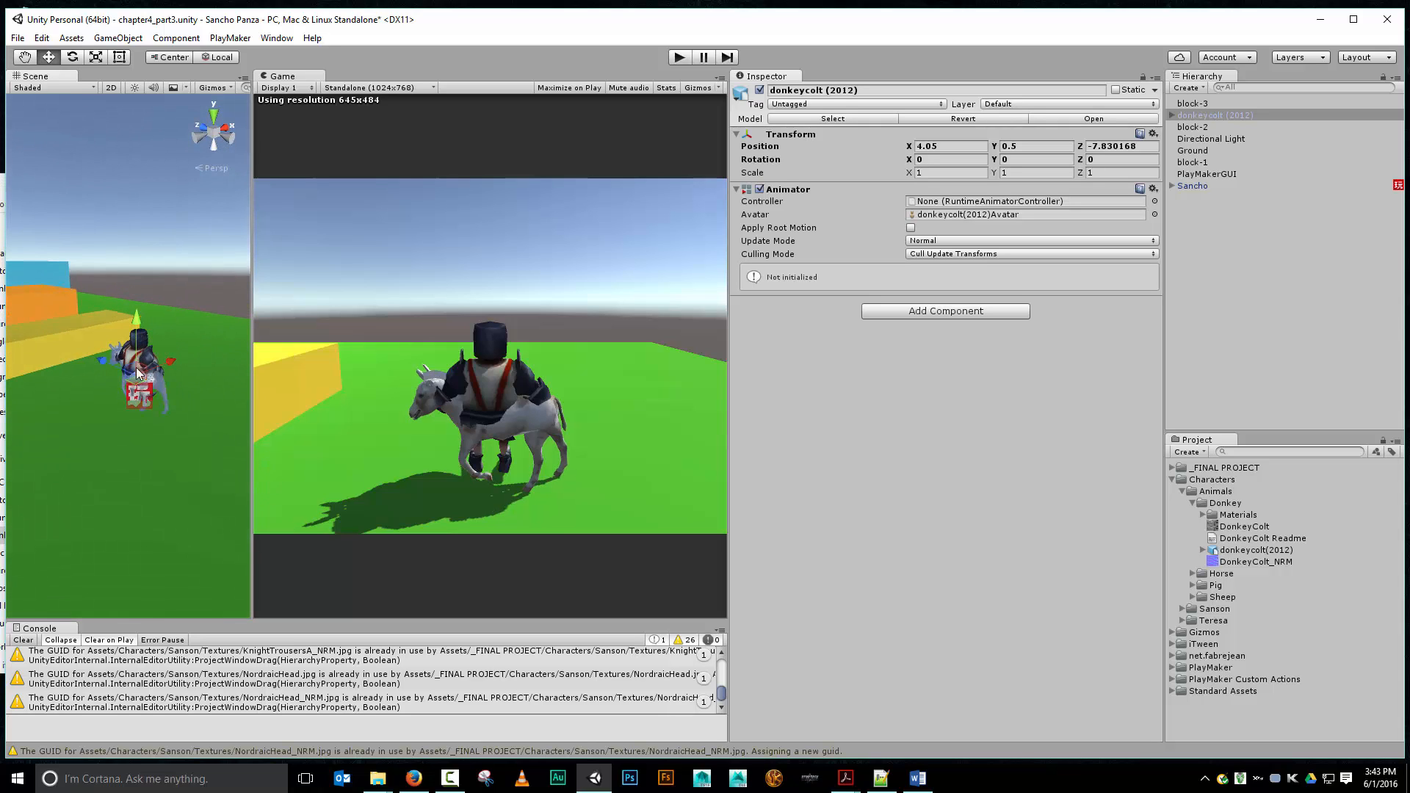
pyautogui.moveTo(103, 361); pyautogui.dragTo(147, 382)
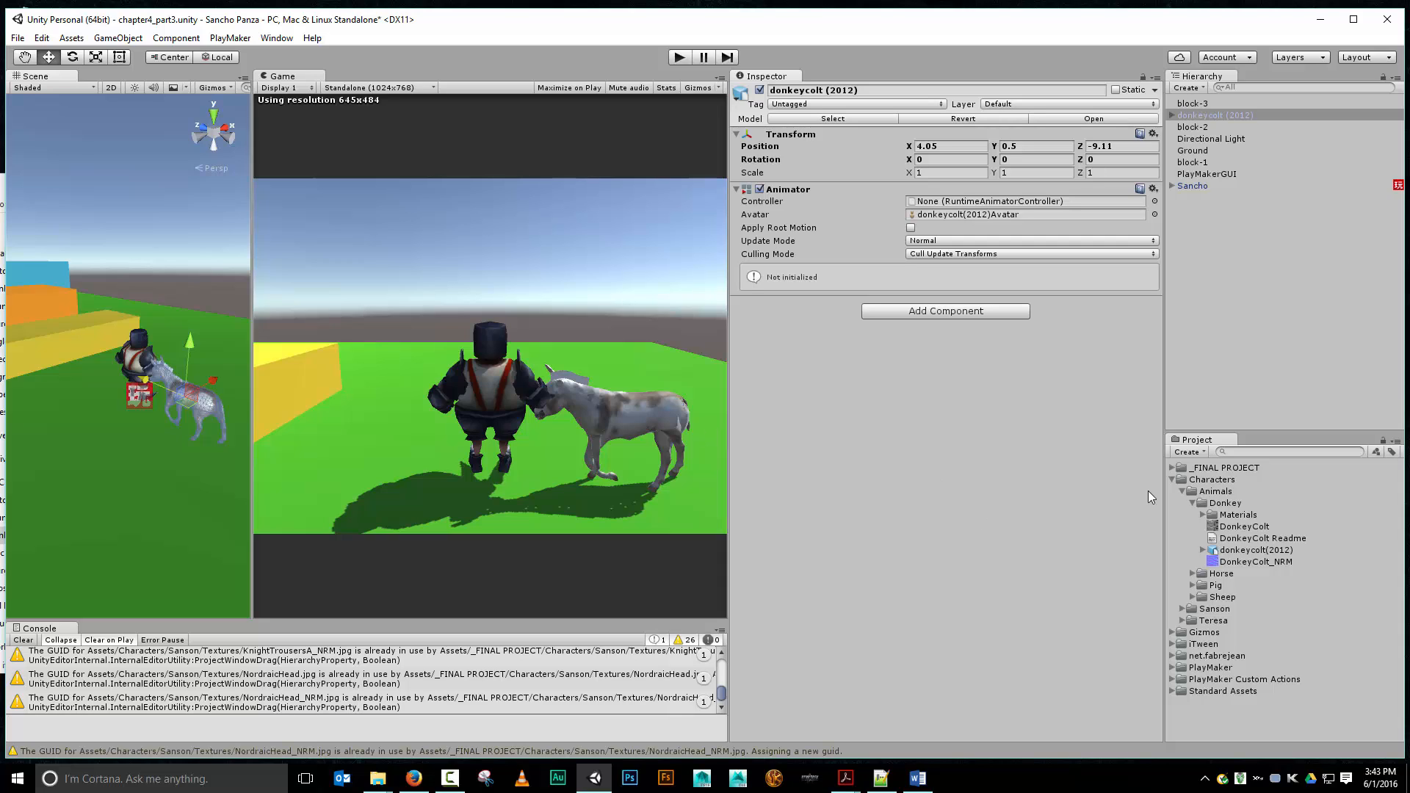
# Set the shader of the donkey's DonkeyColt material to Legacy Shaders/Bumped Diffuse.
pyautogui.click(1239, 515)
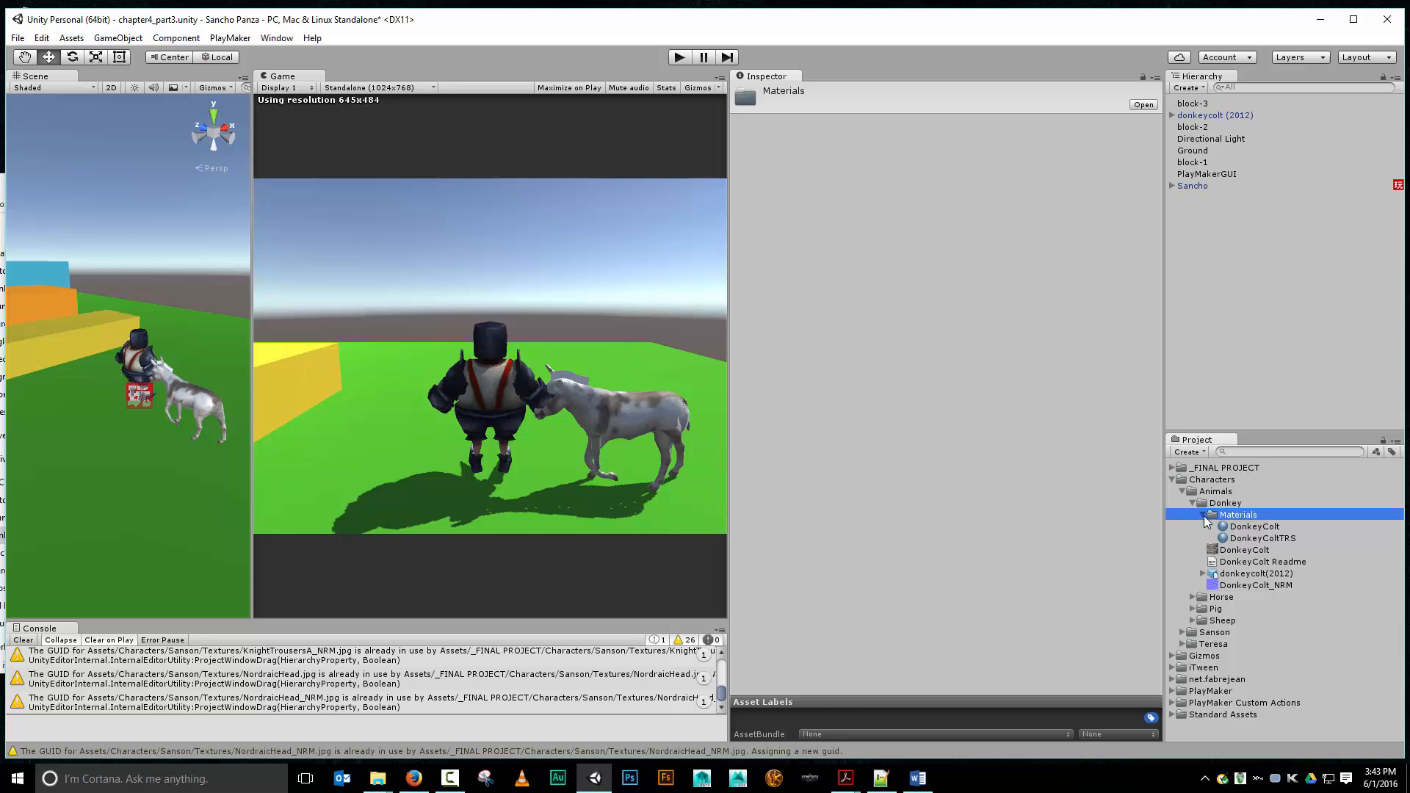
pyautogui.click(1252, 528)
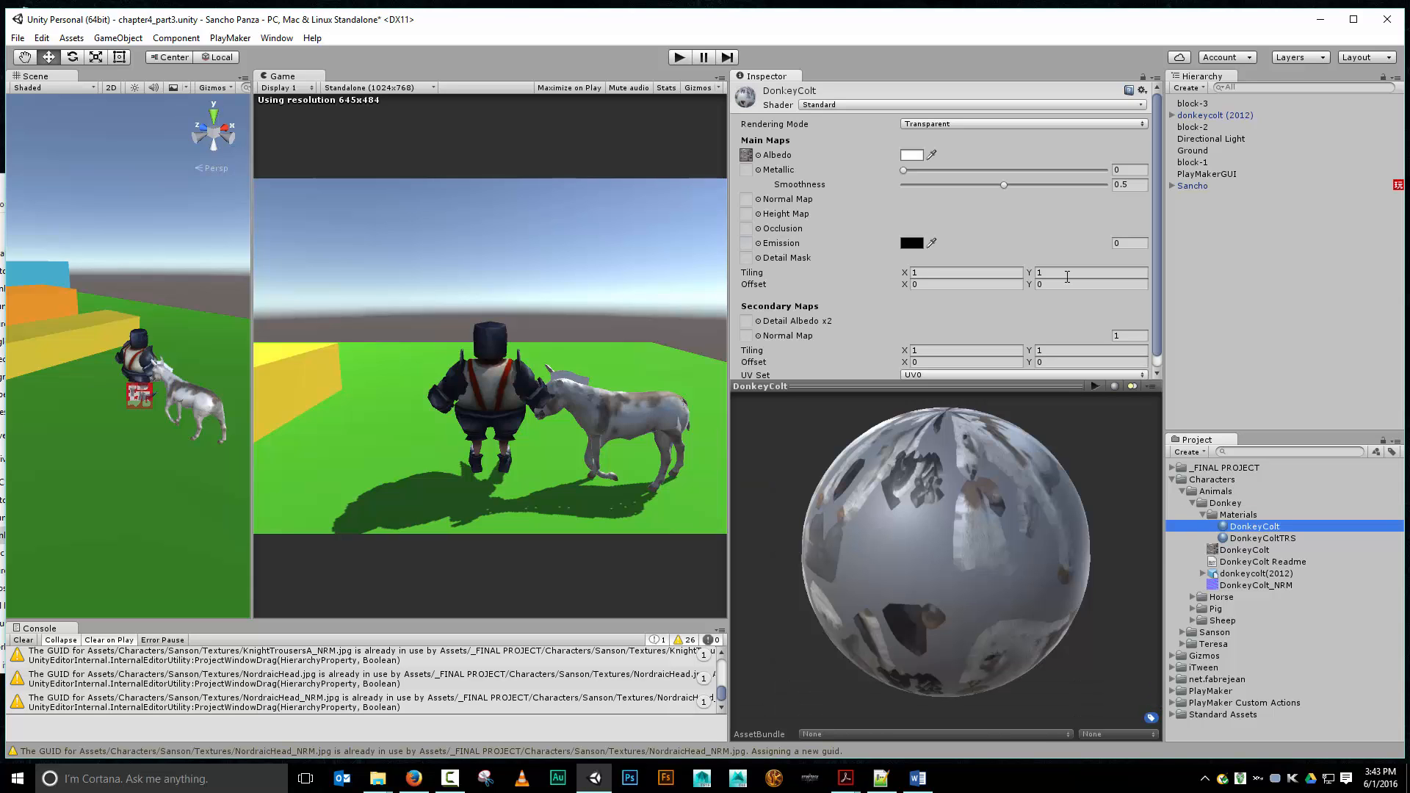
pyautogui.click(821, 107)
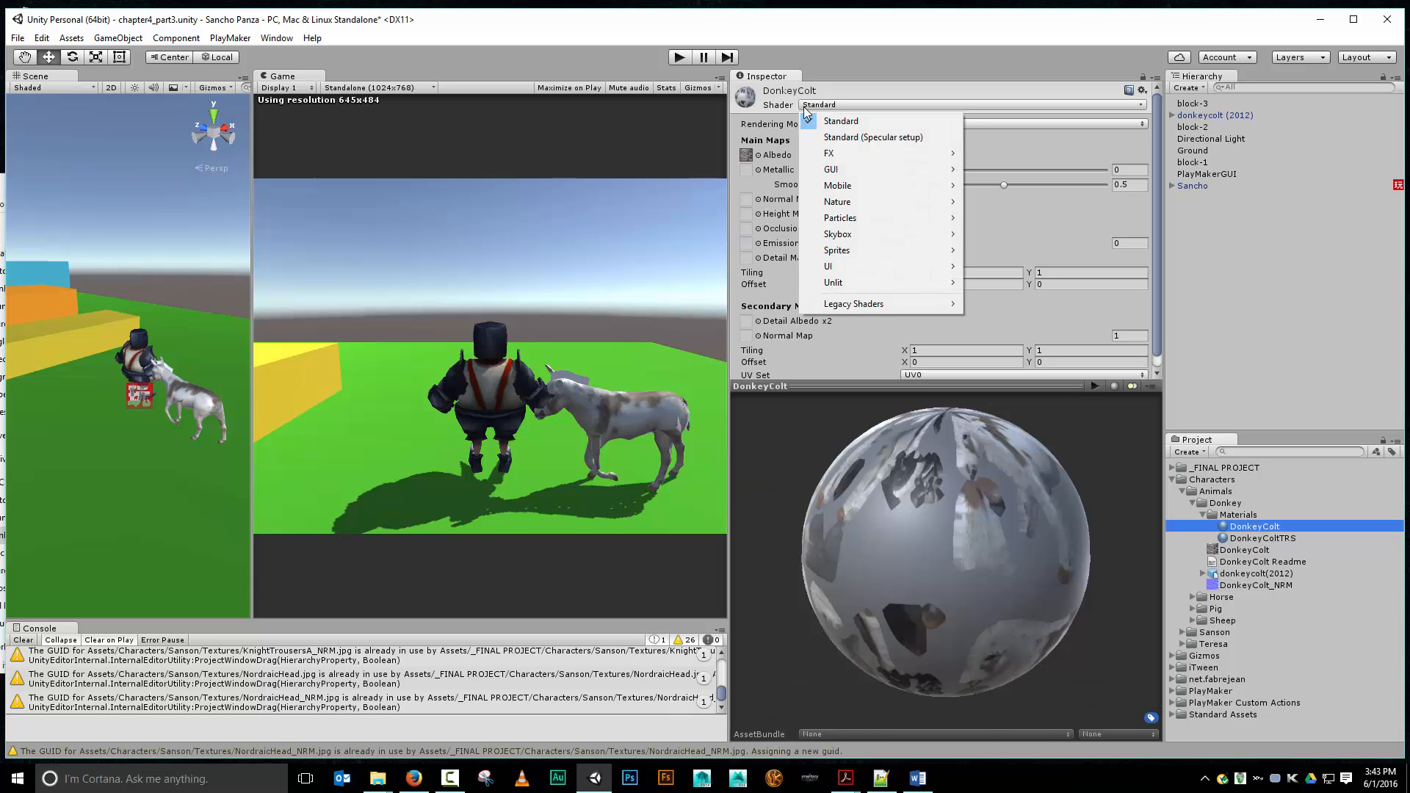
pyautogui.moveTo(880, 304)
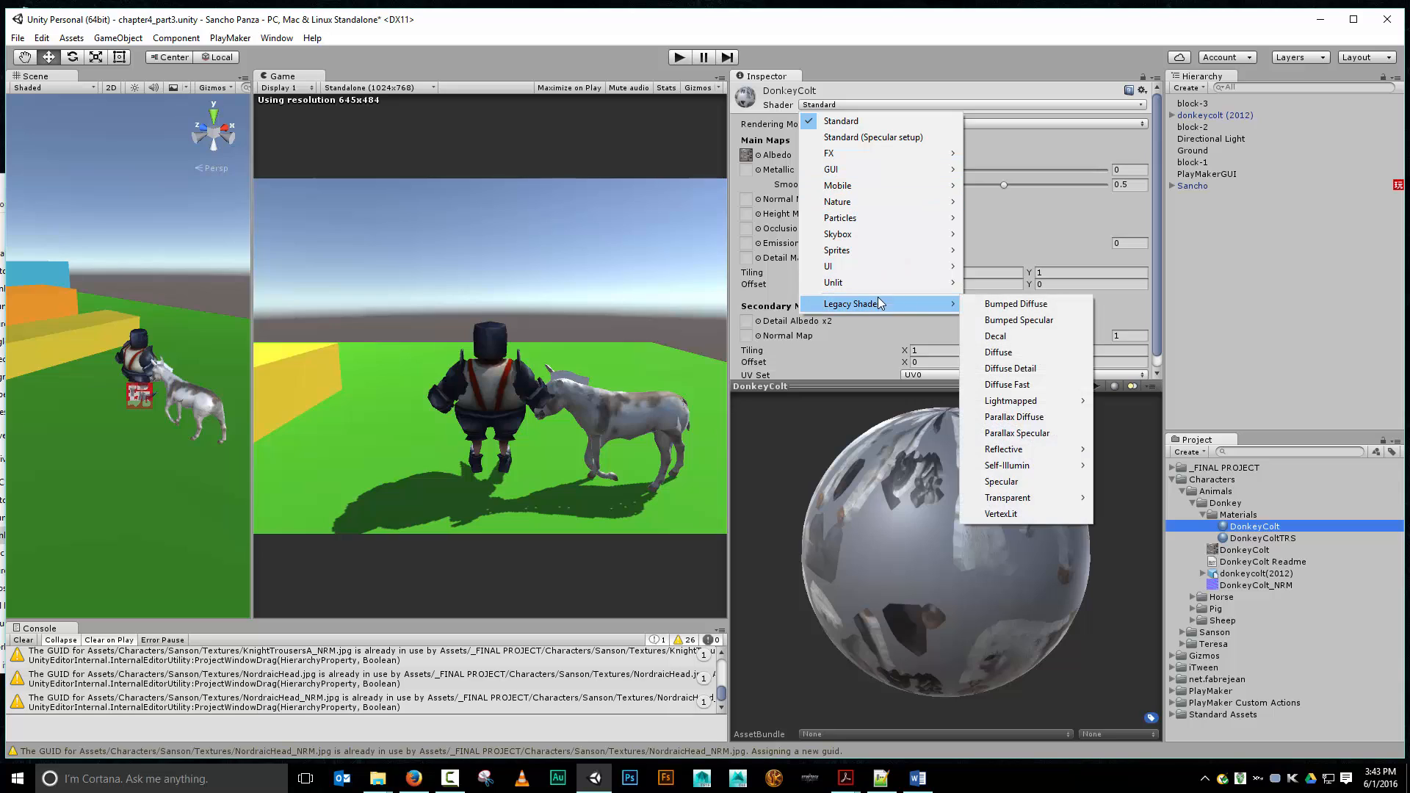
pyautogui.click(1005, 306)
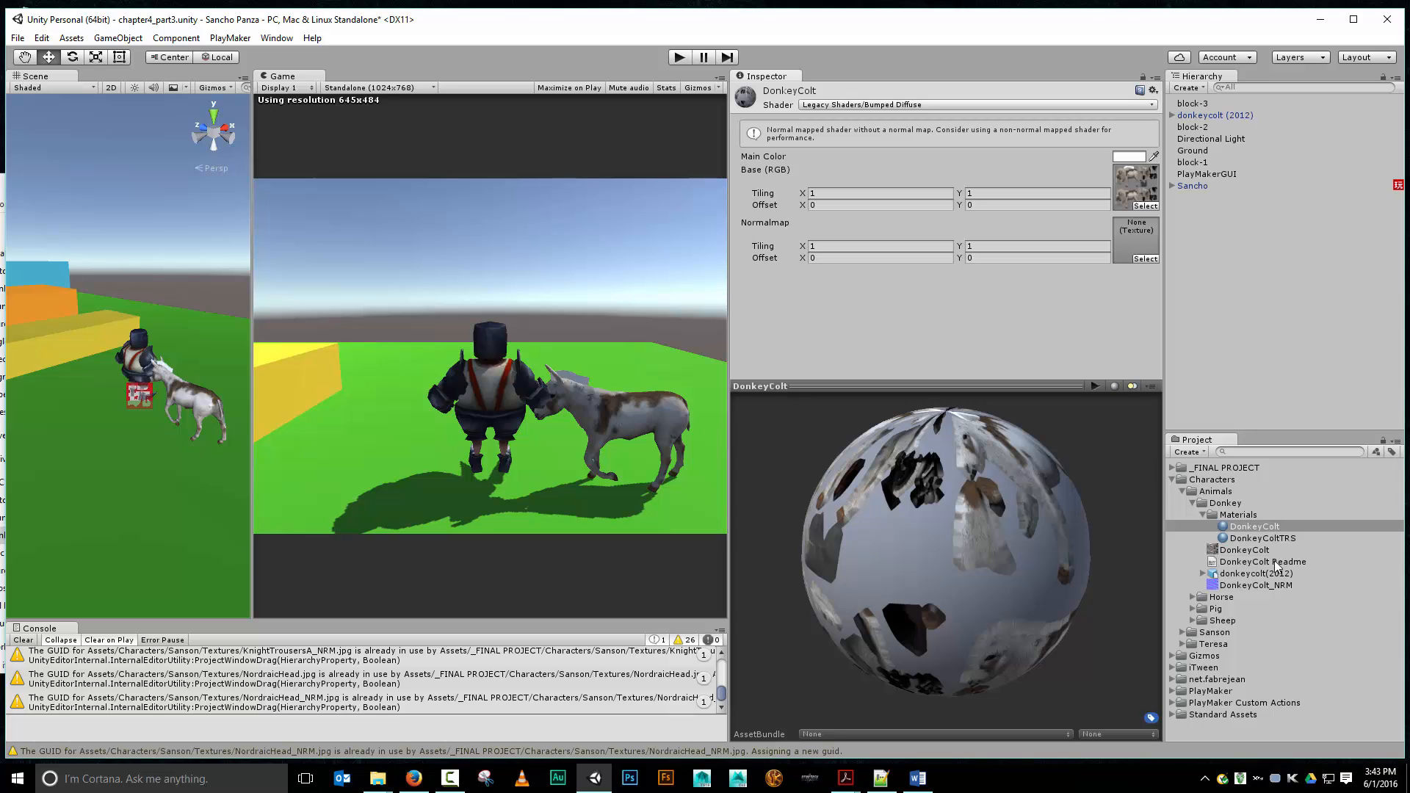
# Try the DonkeyColt_NRM texture as the DonkeyColt material's normal map and reset the slot to None.
pyautogui.moveTo(1254, 587); pyautogui.dragTo(1144, 233)
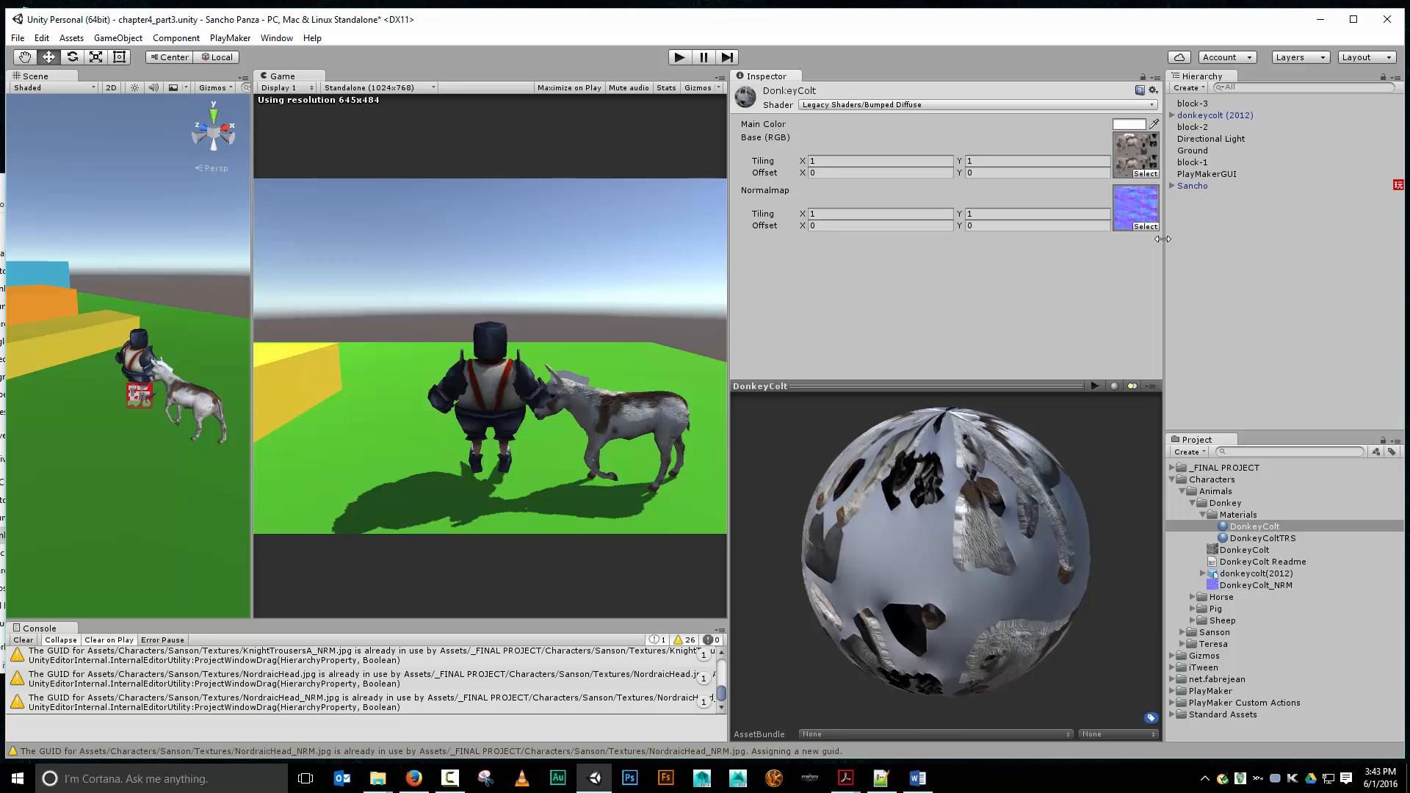
pyautogui.click(1145, 226)
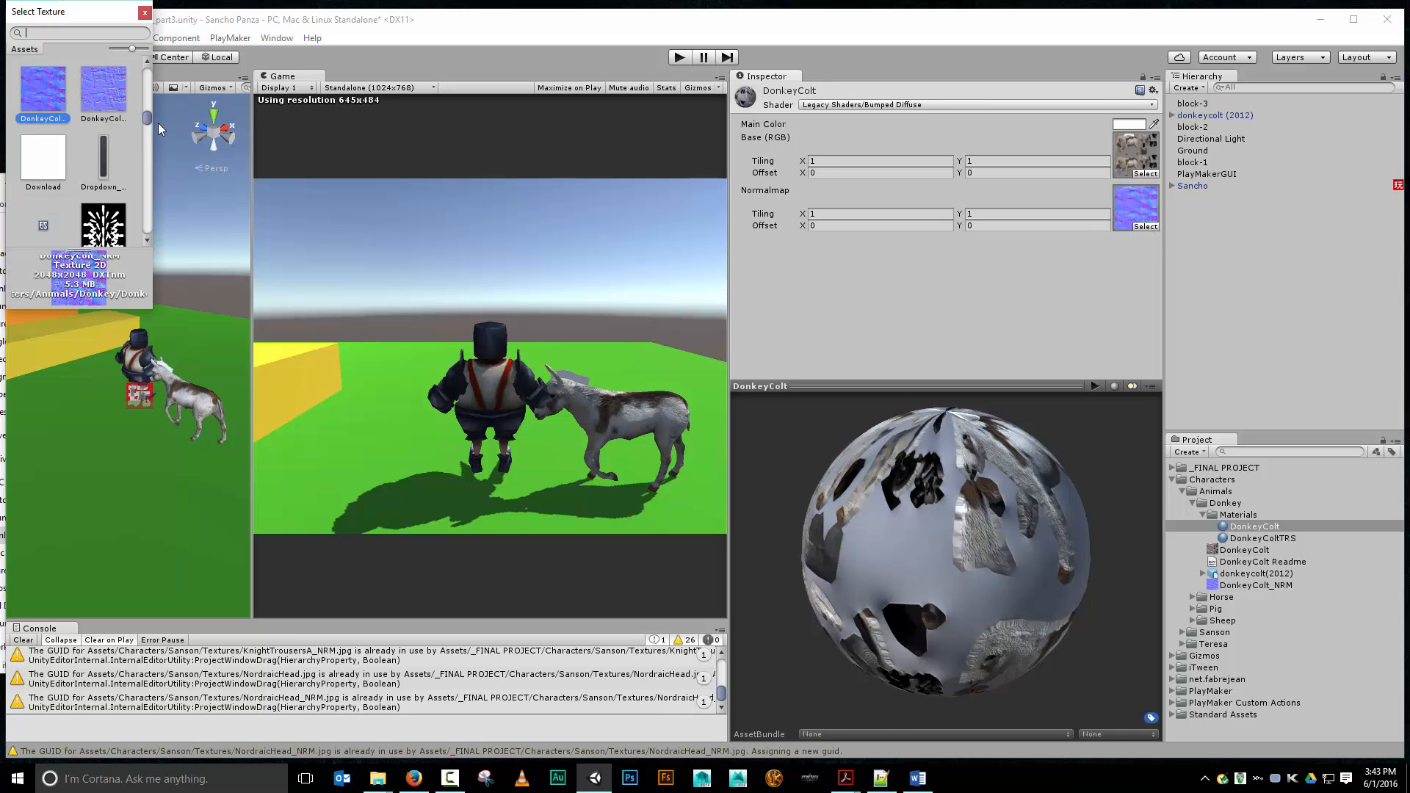
pyautogui.moveTo(147, 119); pyautogui.dragTo(147, 73)
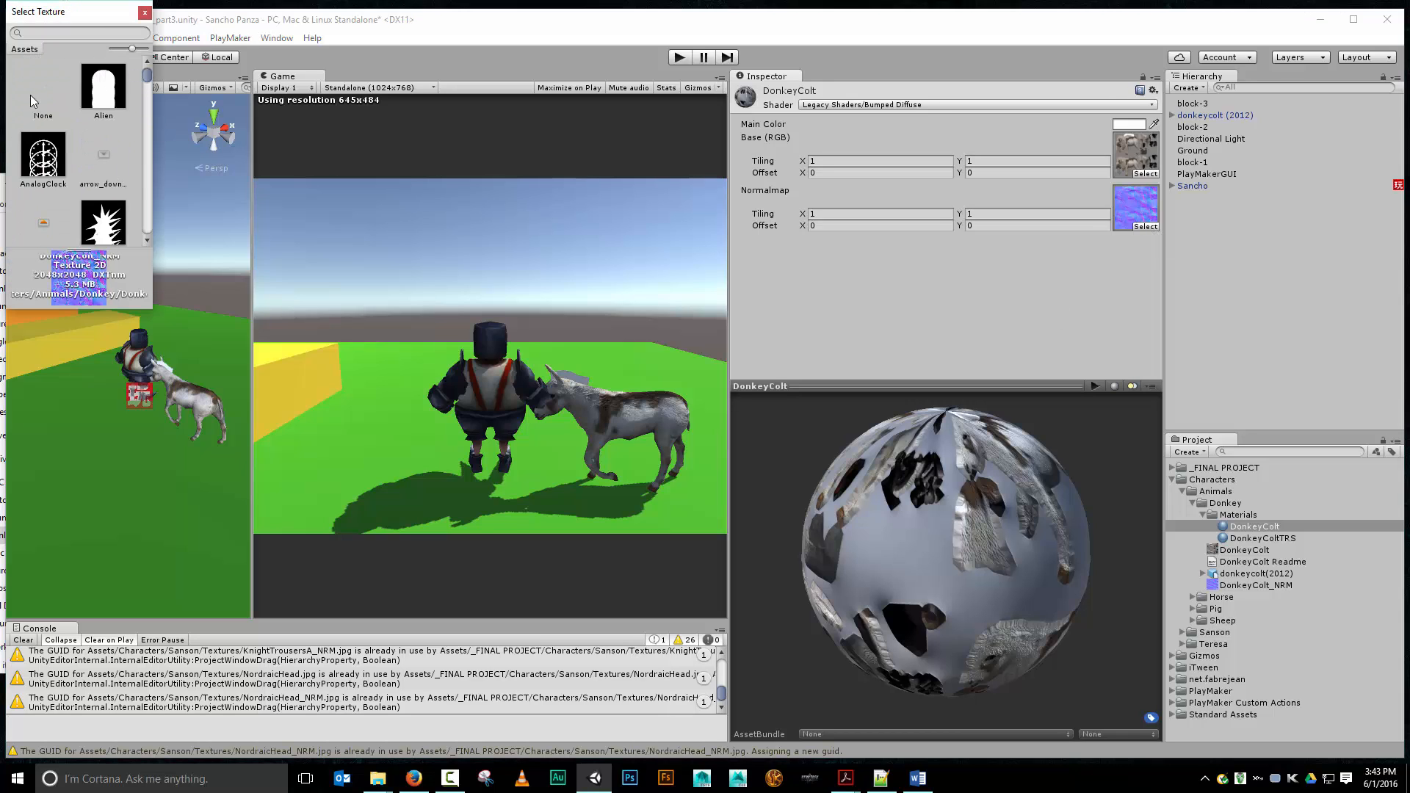
pyautogui.click(38, 103)
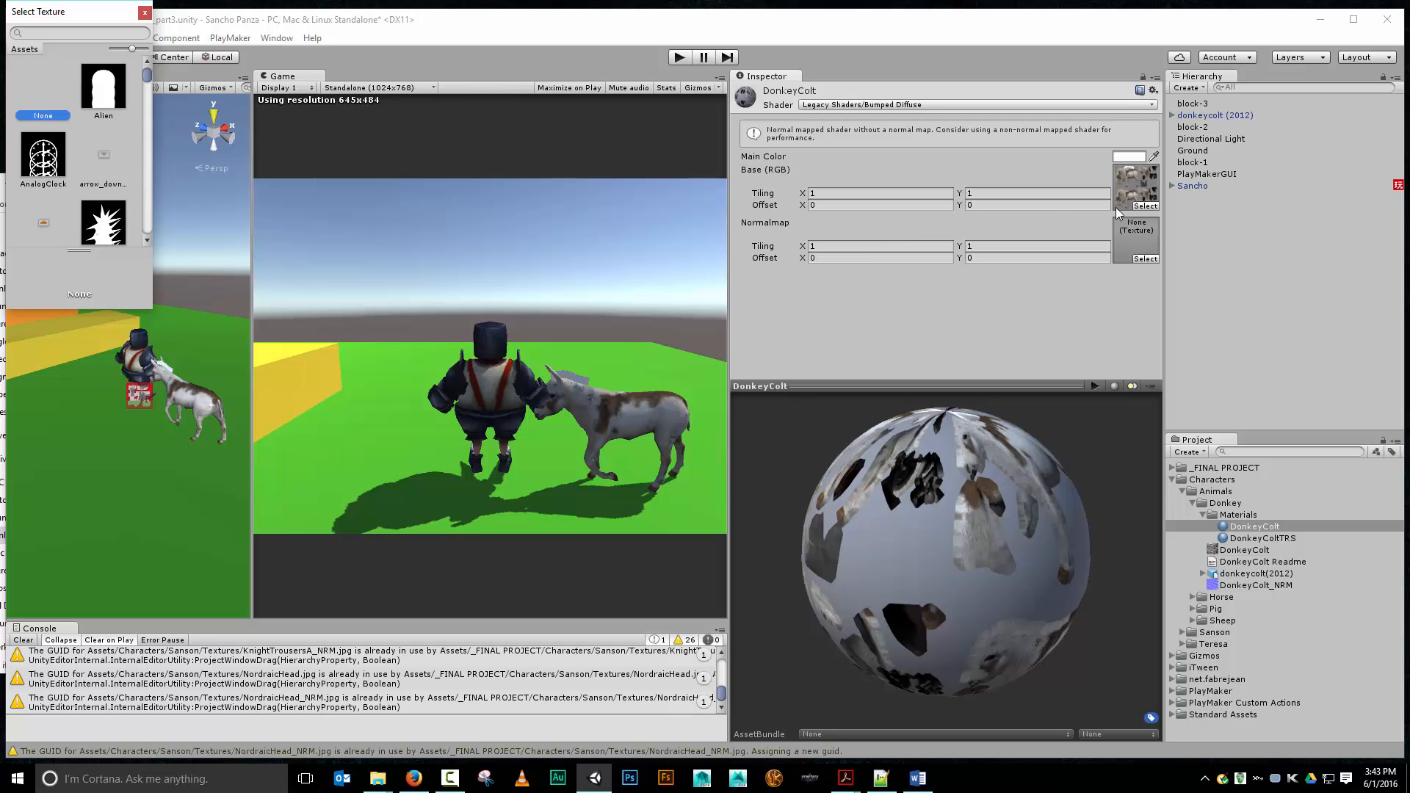
pyautogui.click(1247, 541)
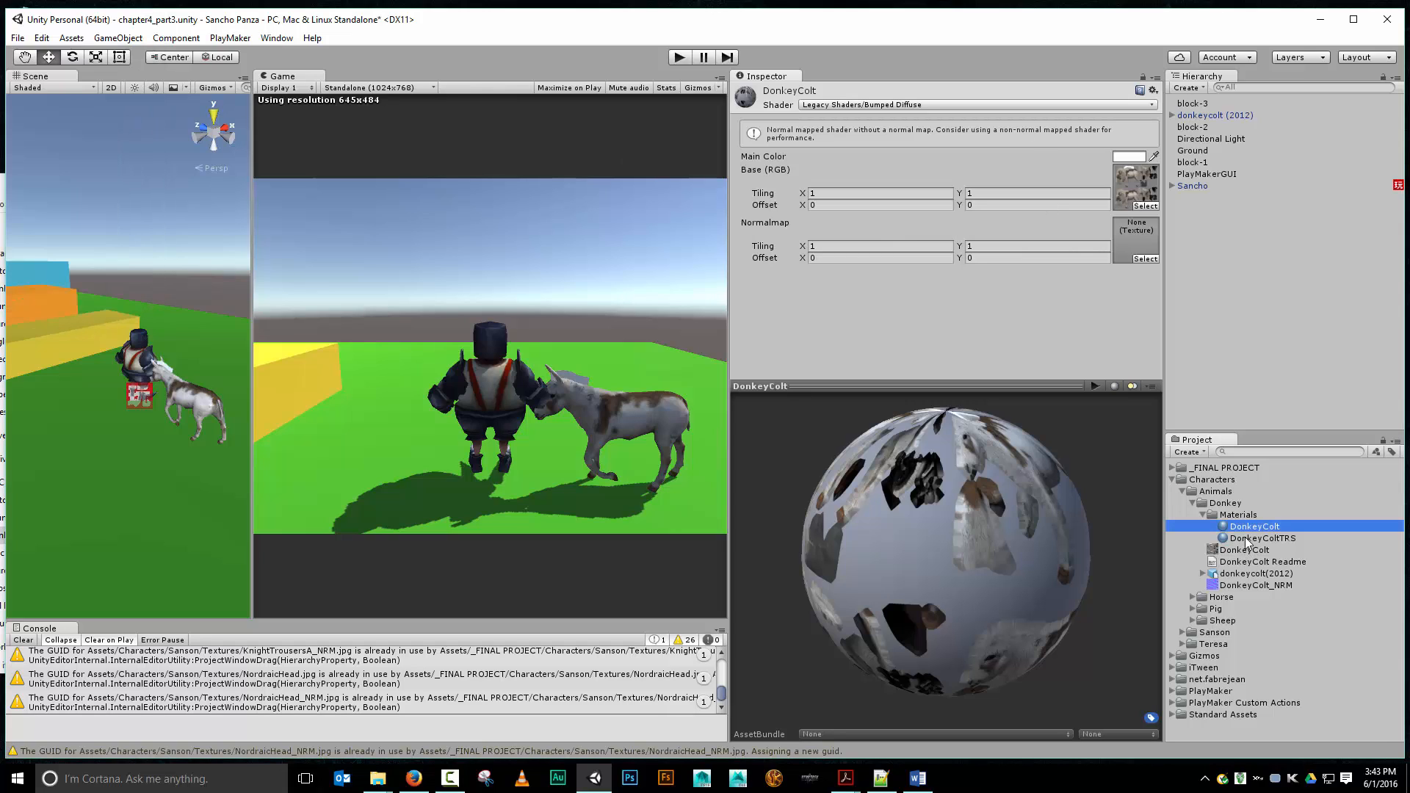
# Set the DonkeyColtTRS material's shader to Legacy Shaders/Transparent/Cutout/Bumped Diffuse and assign the DonkeyColt texture as its base map.
pyautogui.click(1260, 540)
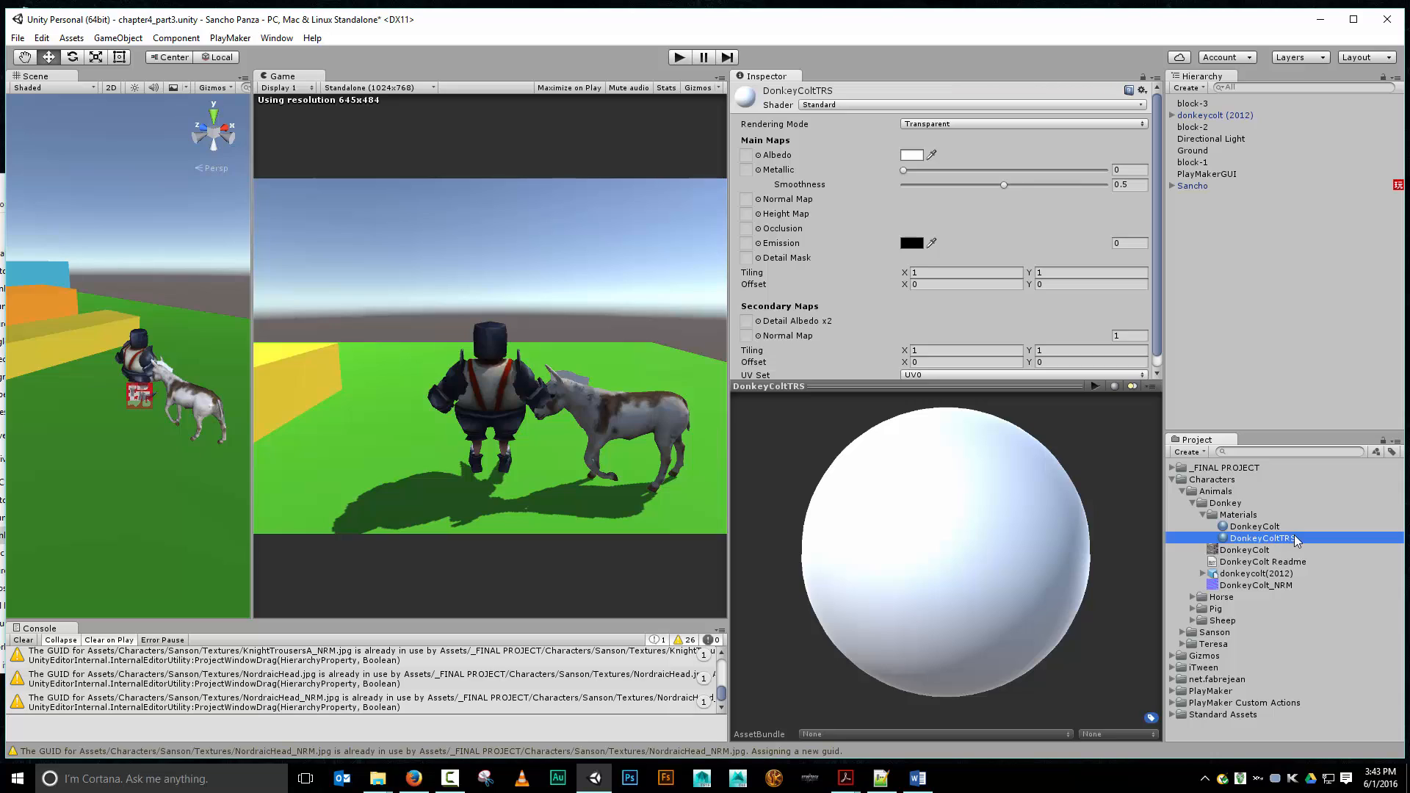
pyautogui.click(1011, 105)
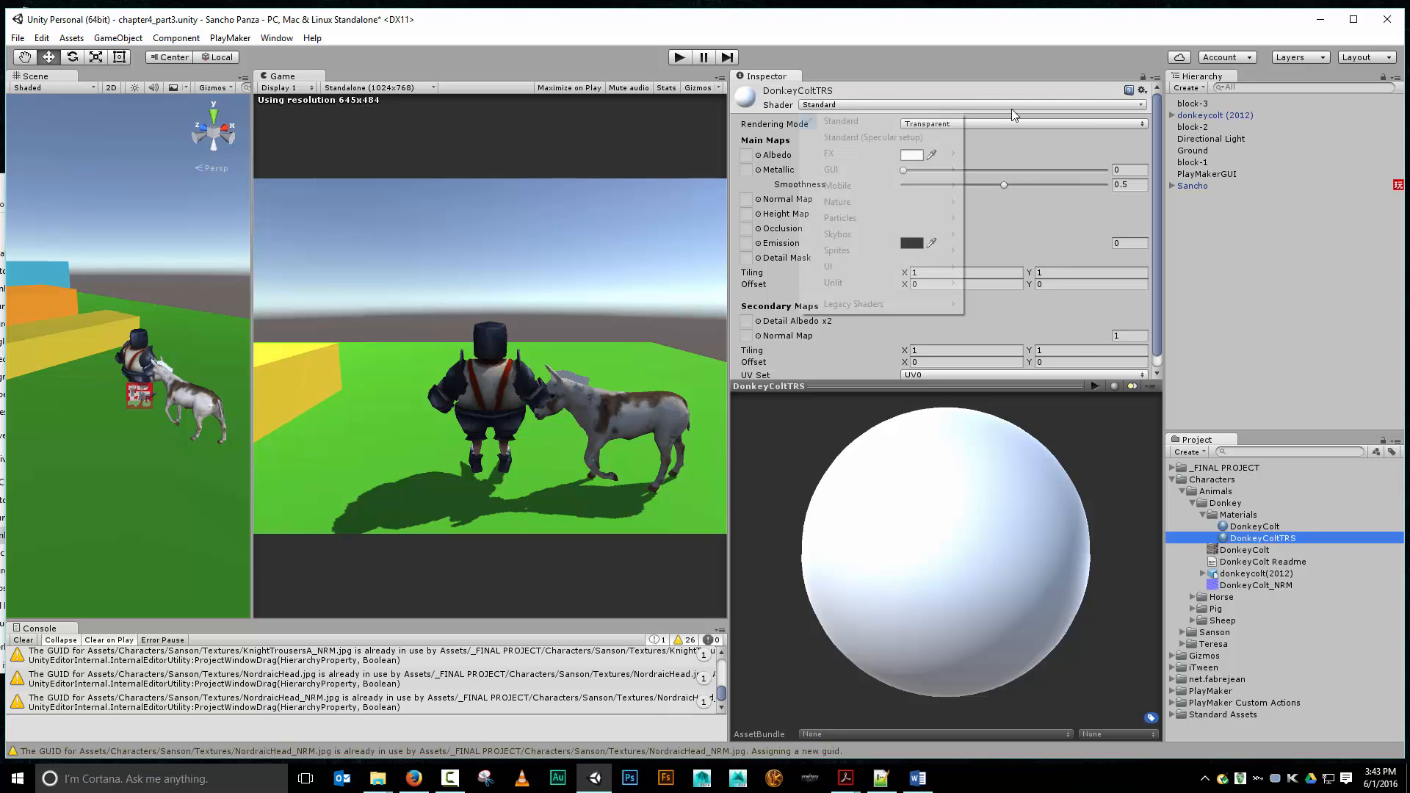
pyautogui.moveTo(885, 304)
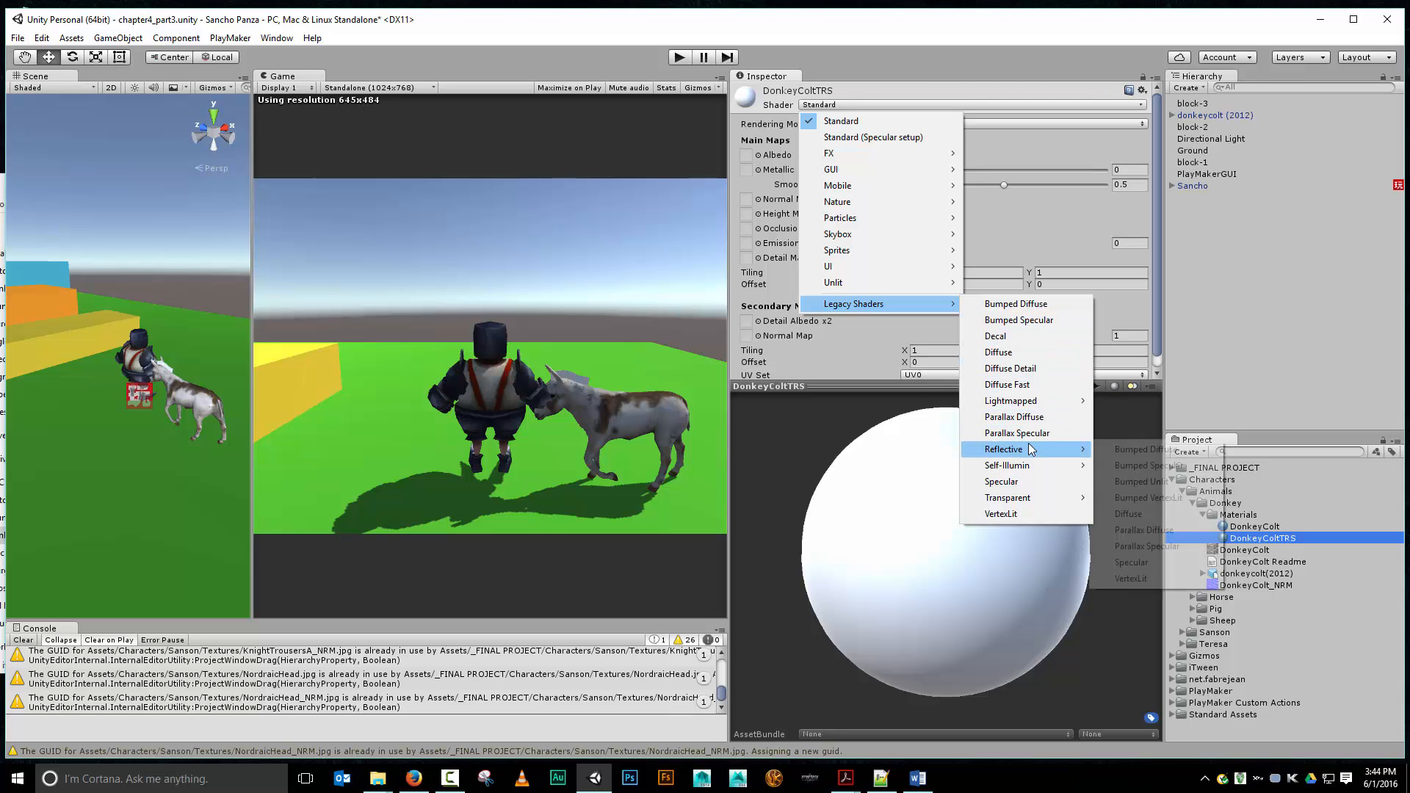
pyautogui.moveTo(1034, 496)
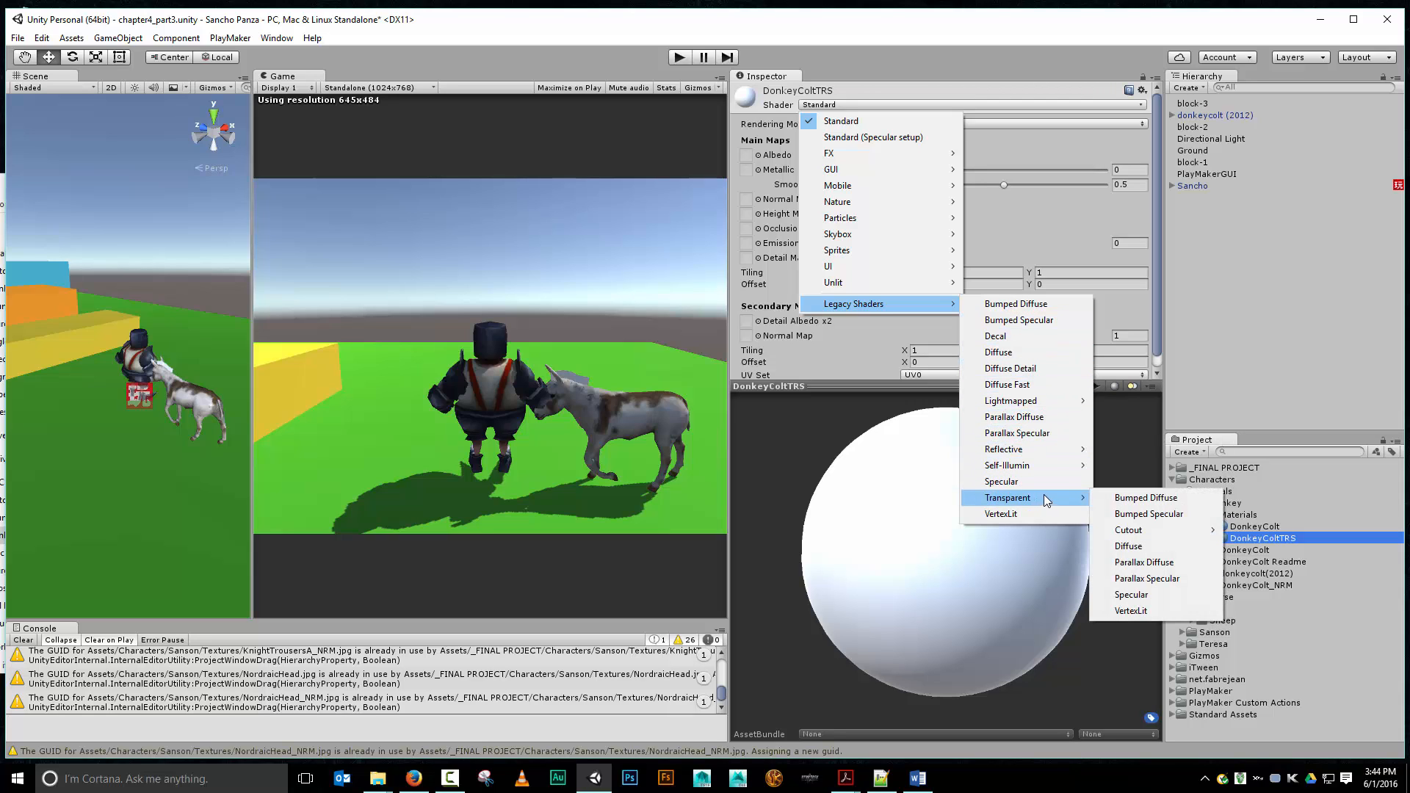
pyautogui.moveTo(1137, 535)
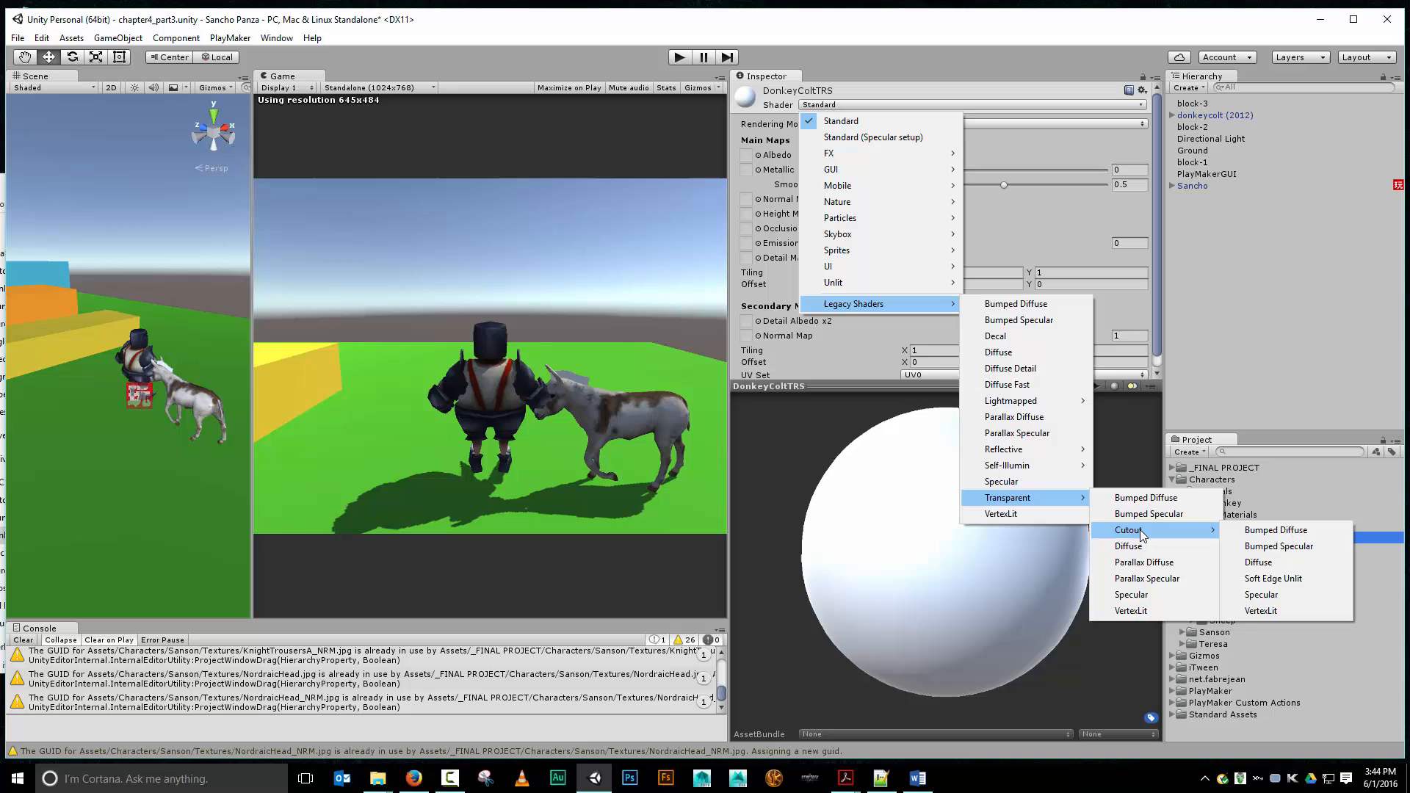
pyautogui.click(1263, 531)
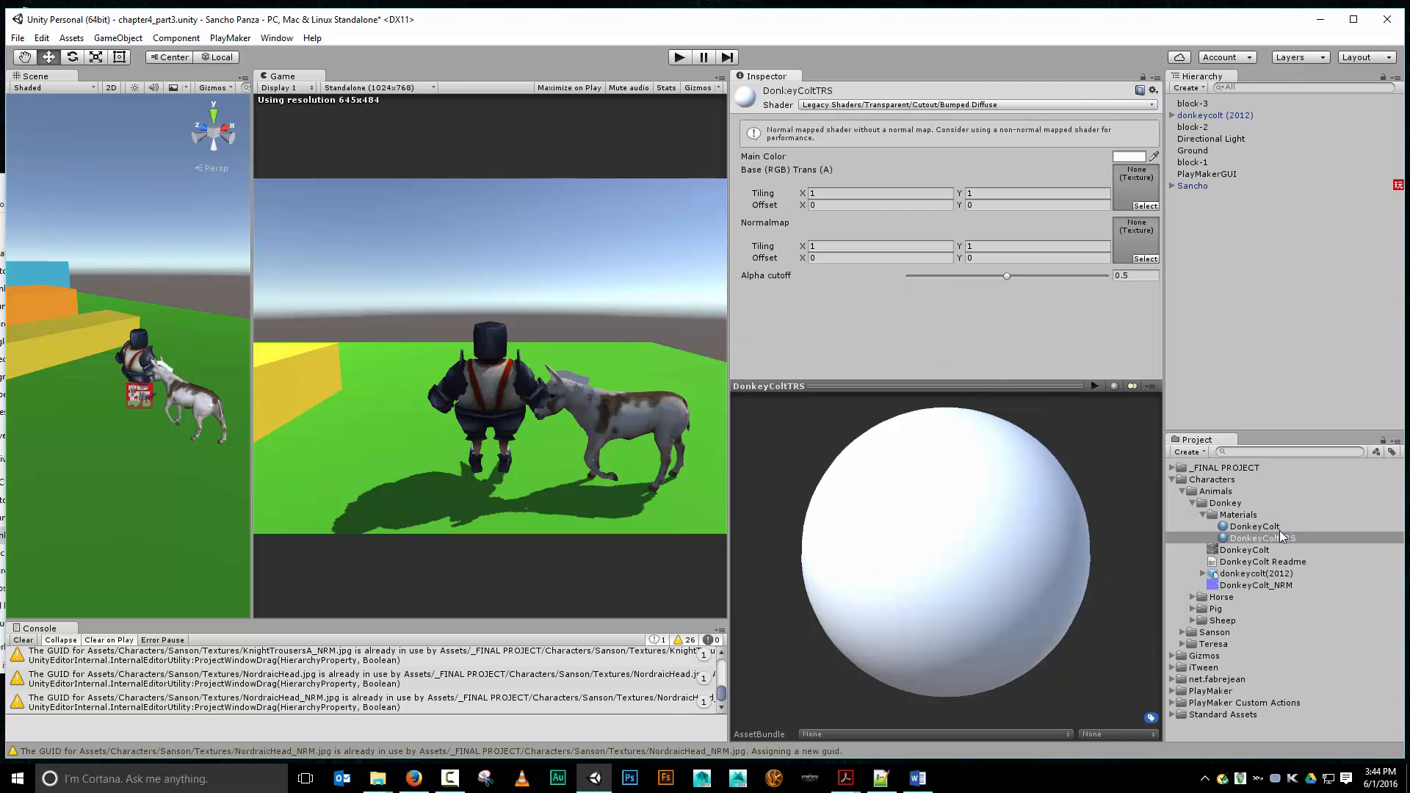
pyautogui.click(1246, 552)
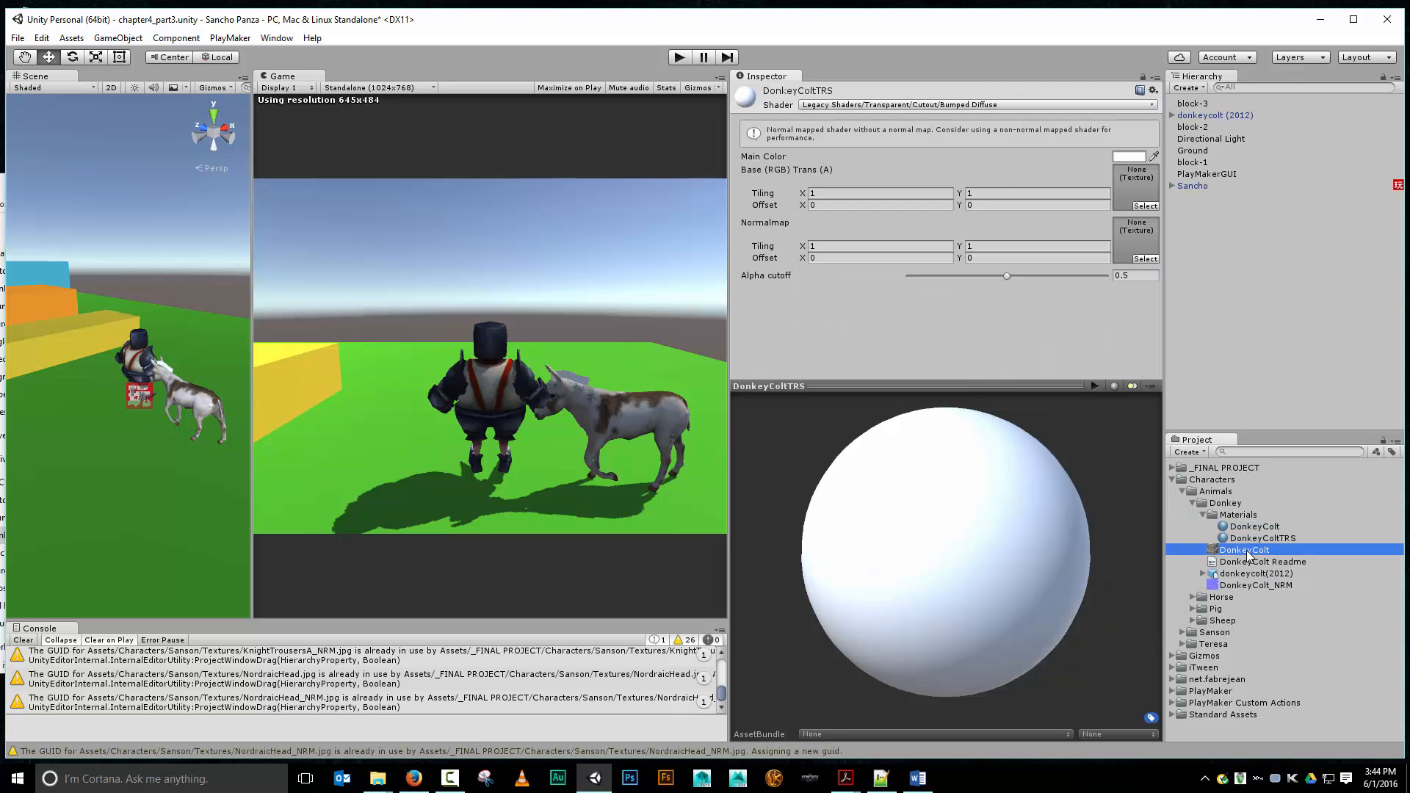
pyautogui.moveTo(1246, 556); pyautogui.dragTo(1135, 193)
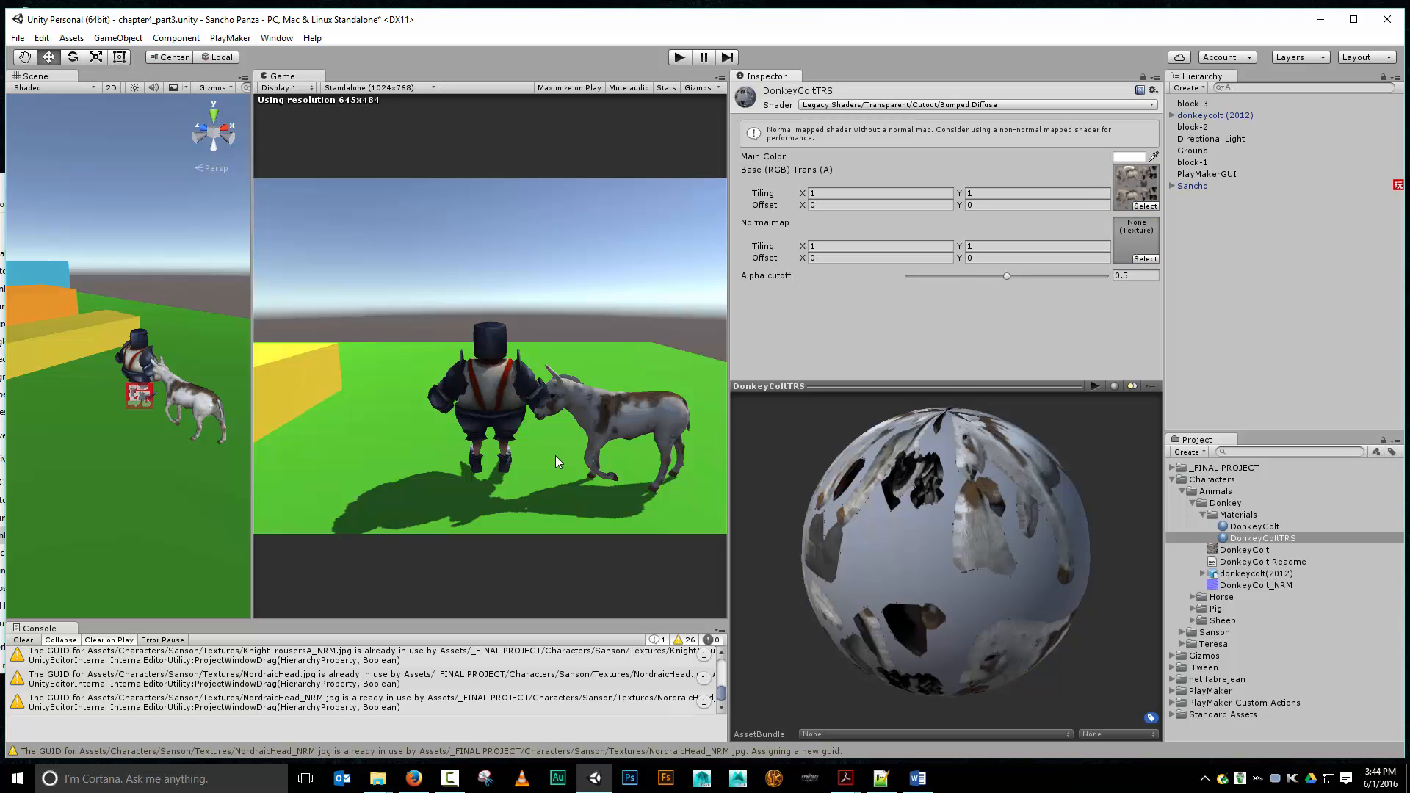
# Dock the Game view as a tab in the Scene view's area and bring the Scene view to the front.
pyautogui.press('alt')
pyautogui.moveTo(287, 76); pyautogui.dragTo(162, 75)
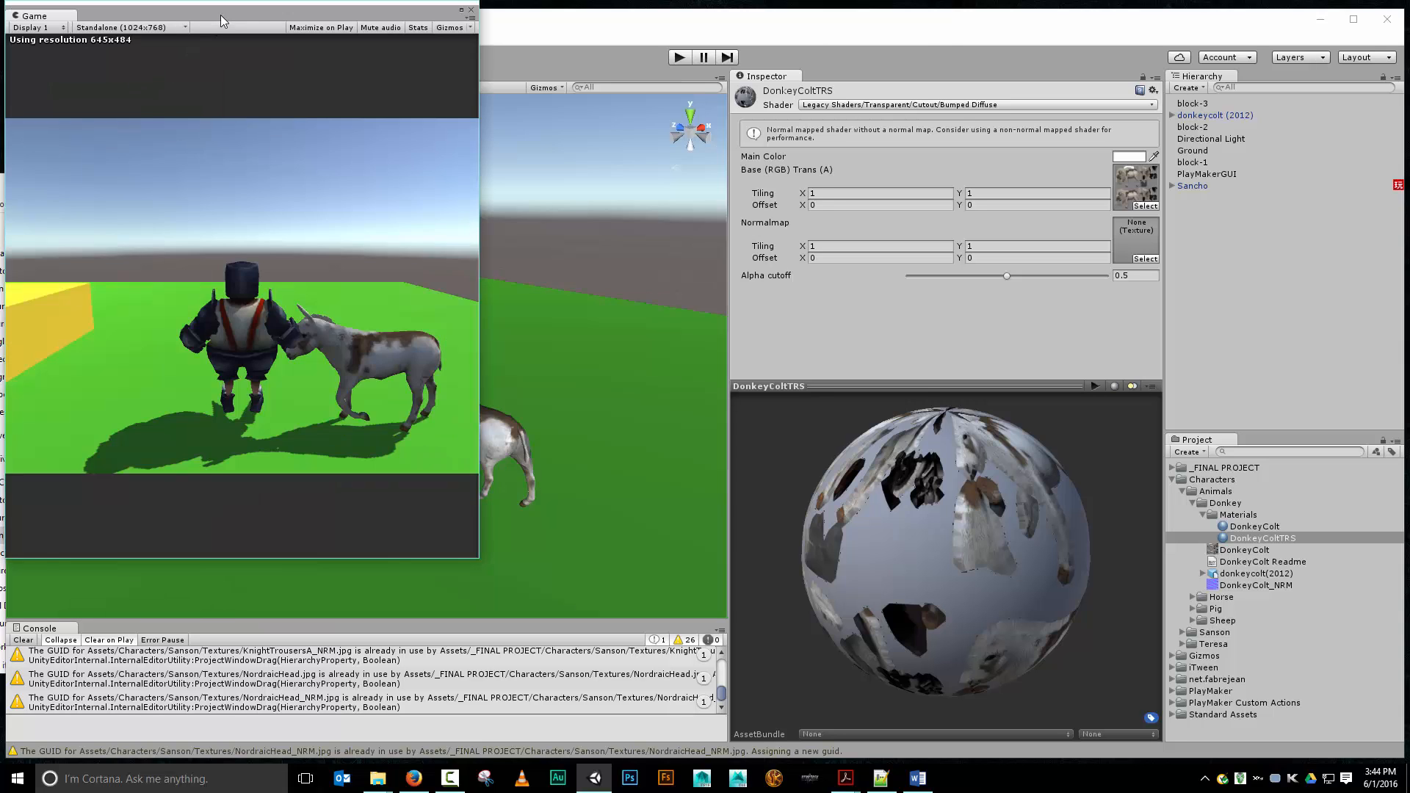
pyautogui.moveTo(224, 16); pyautogui.dragTo(689, 59)
pyautogui.moveTo(506, 61); pyautogui.dragTo(383, 75)
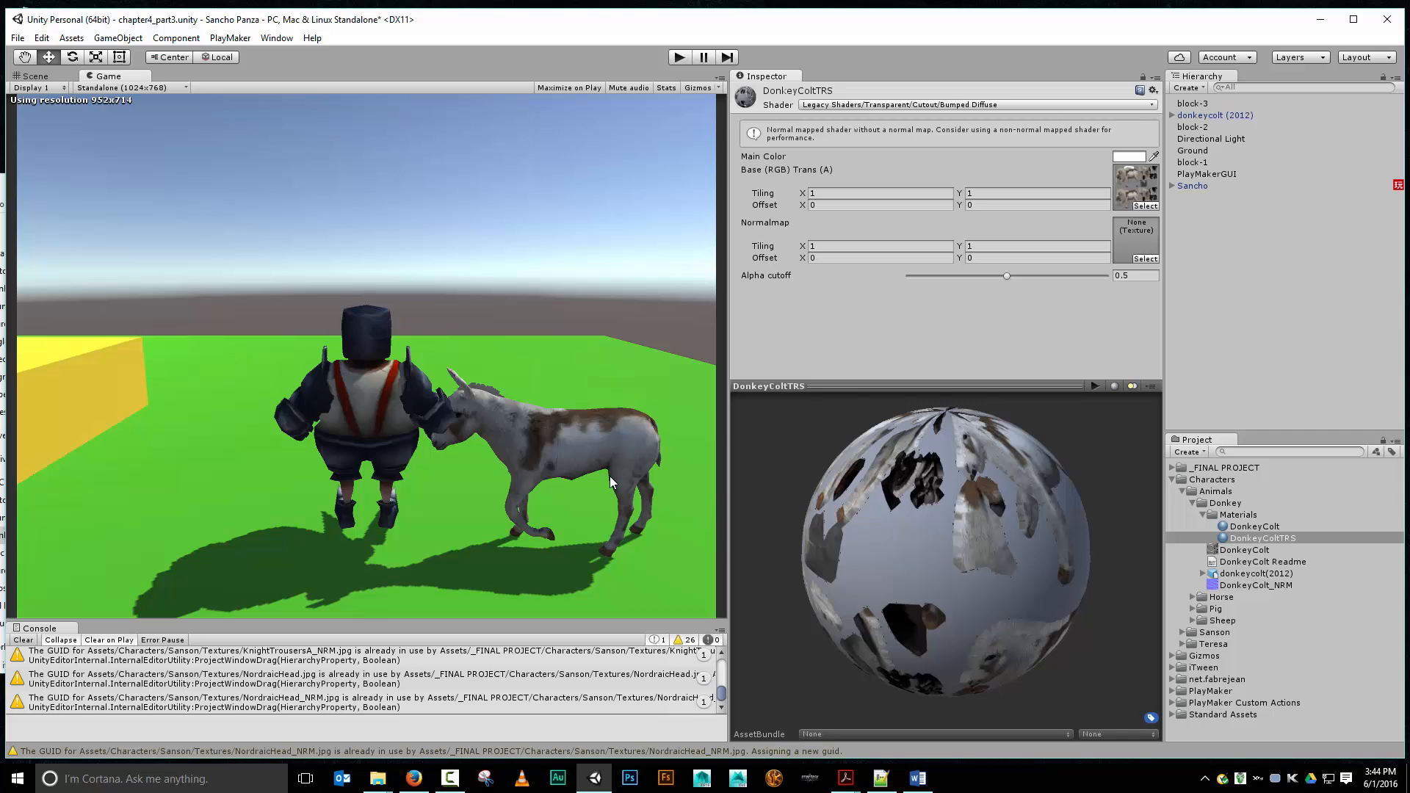
pyautogui.click(32, 76)
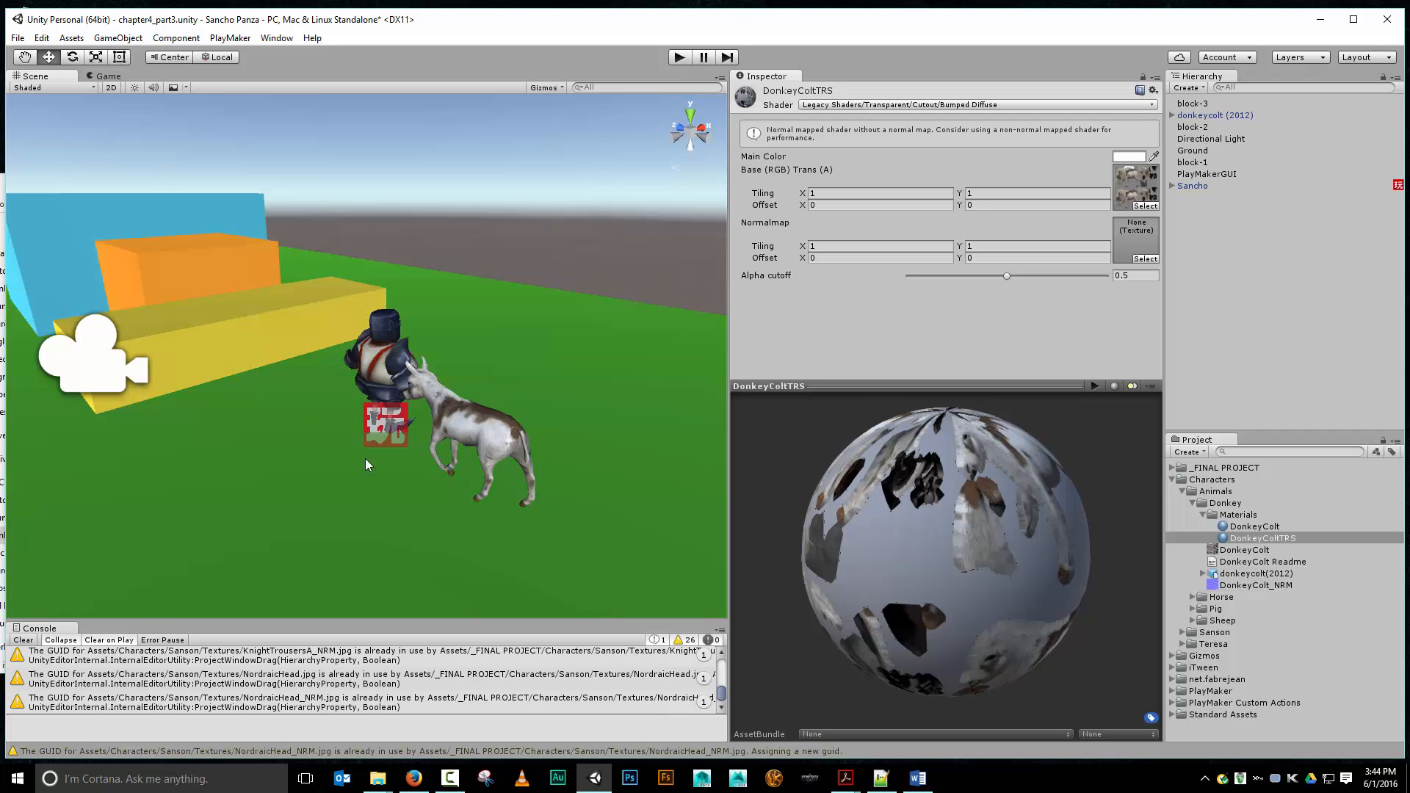
# Set the donkeycolt(2012) model's import Scale Factor to 1.2 and apply it.
pyautogui.scroll(7, 478, 447)
pyautogui.keyDown('alt'); pyautogui.moveTo(509, 465); pyautogui.dragTo(528, 367); pyautogui.keyUp('alt')
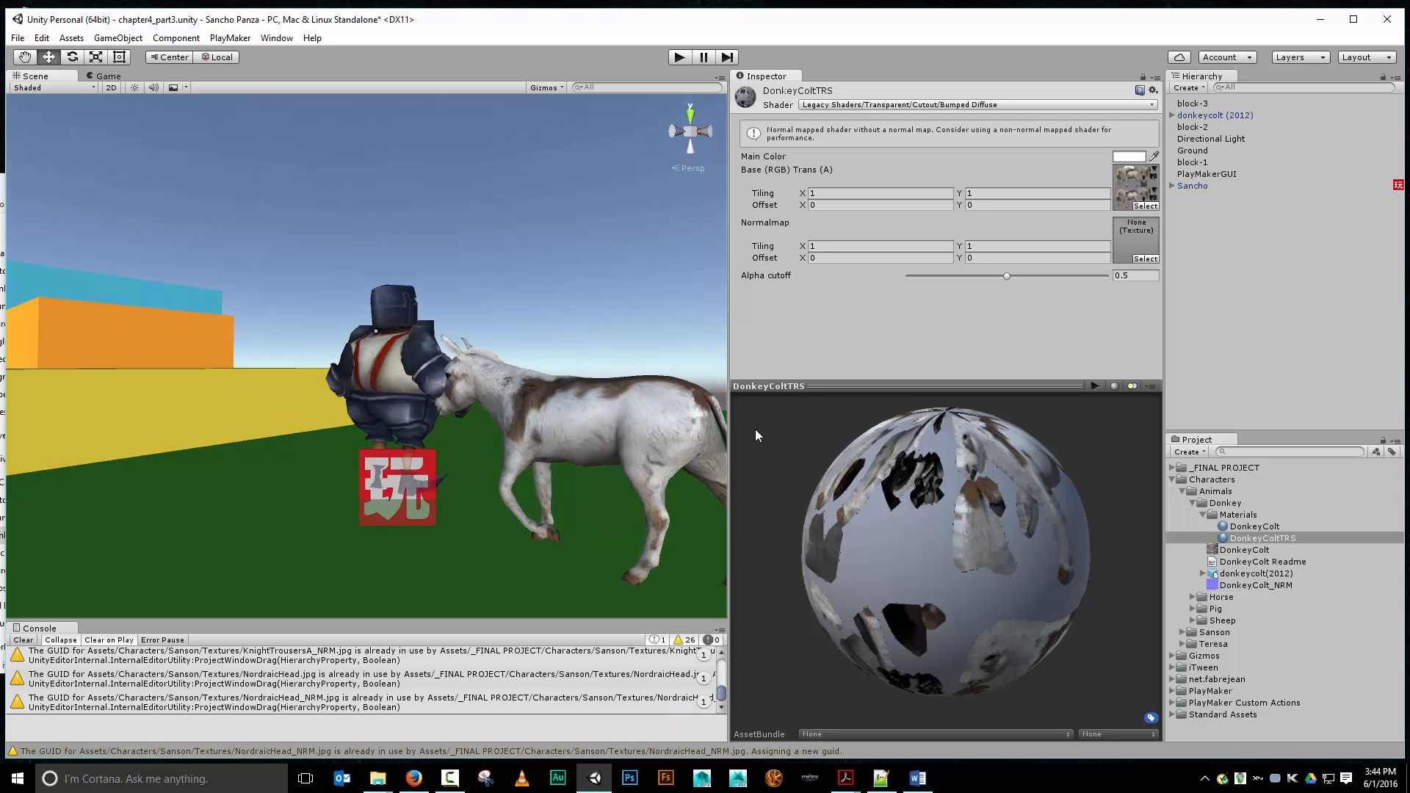
pyautogui.moveTo(608, 437); pyautogui.dragTo(513, 459, button='middle')
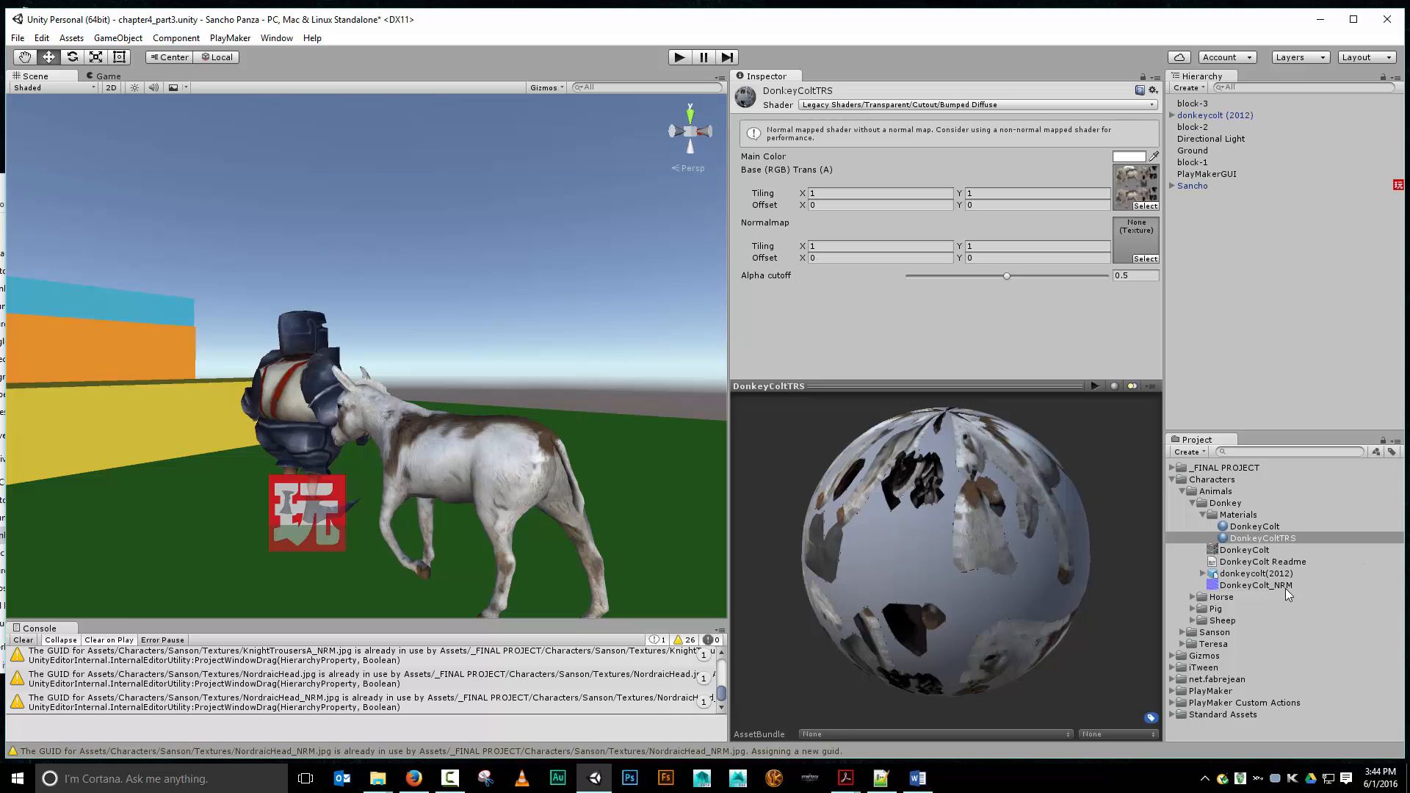
pyautogui.click(1262, 571)
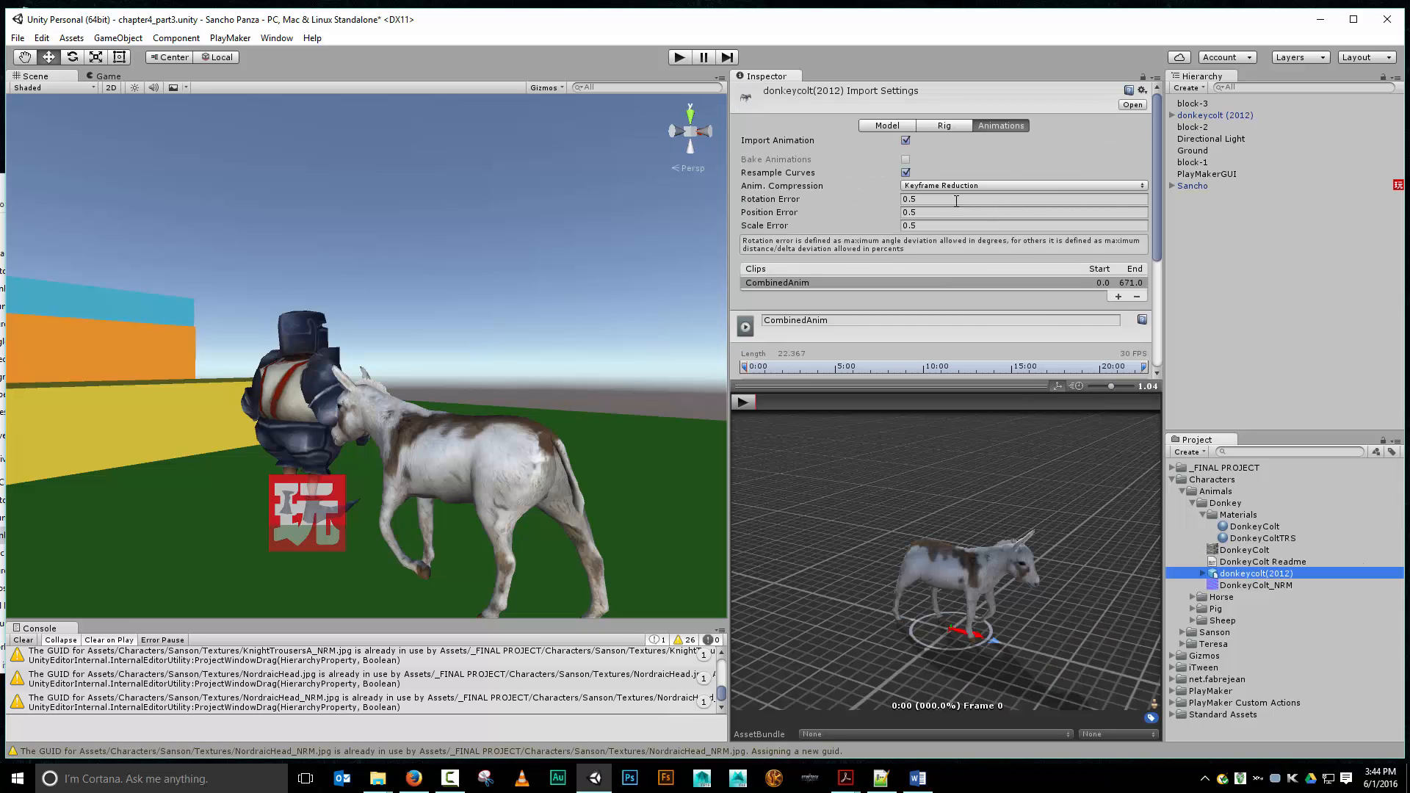
pyautogui.click(883, 127)
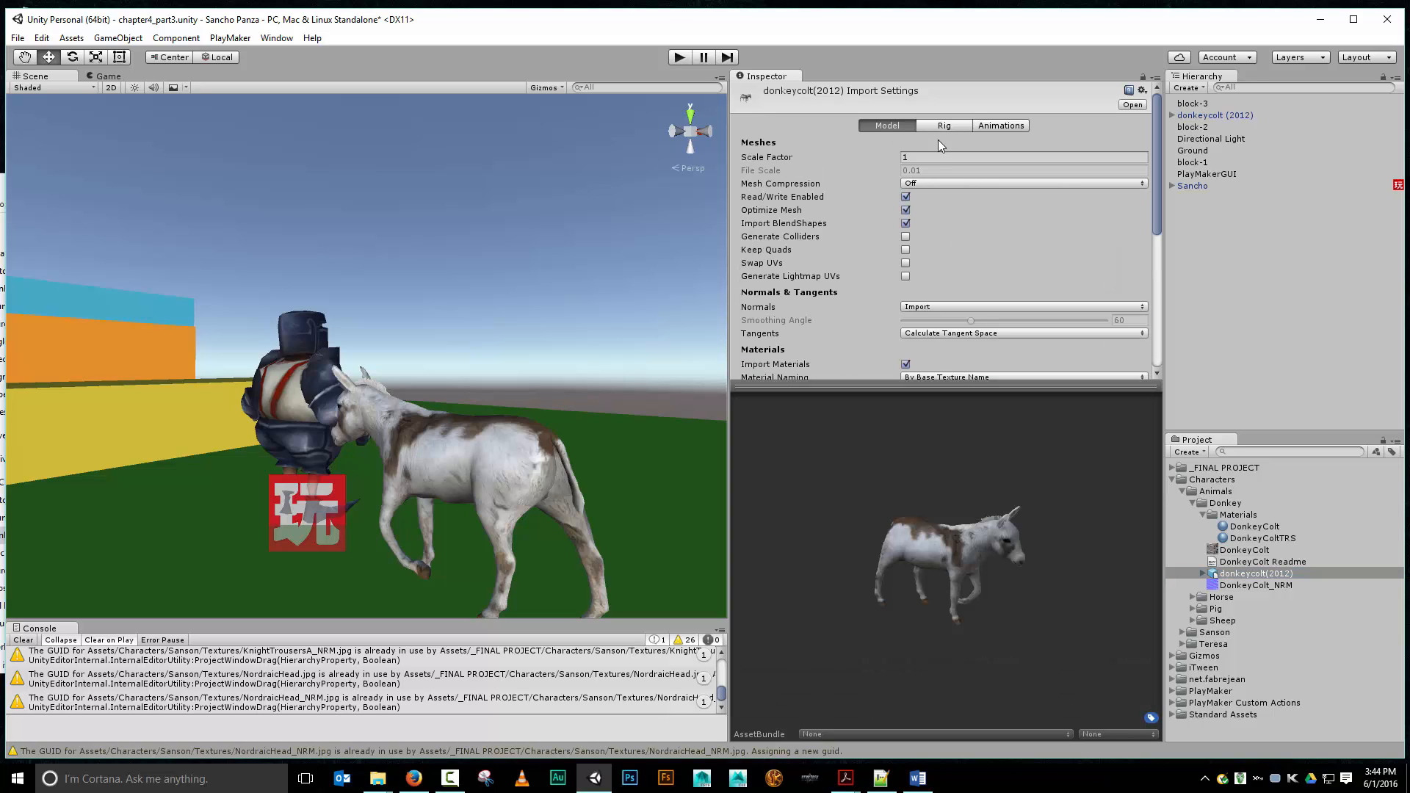
pyautogui.click(921, 157)
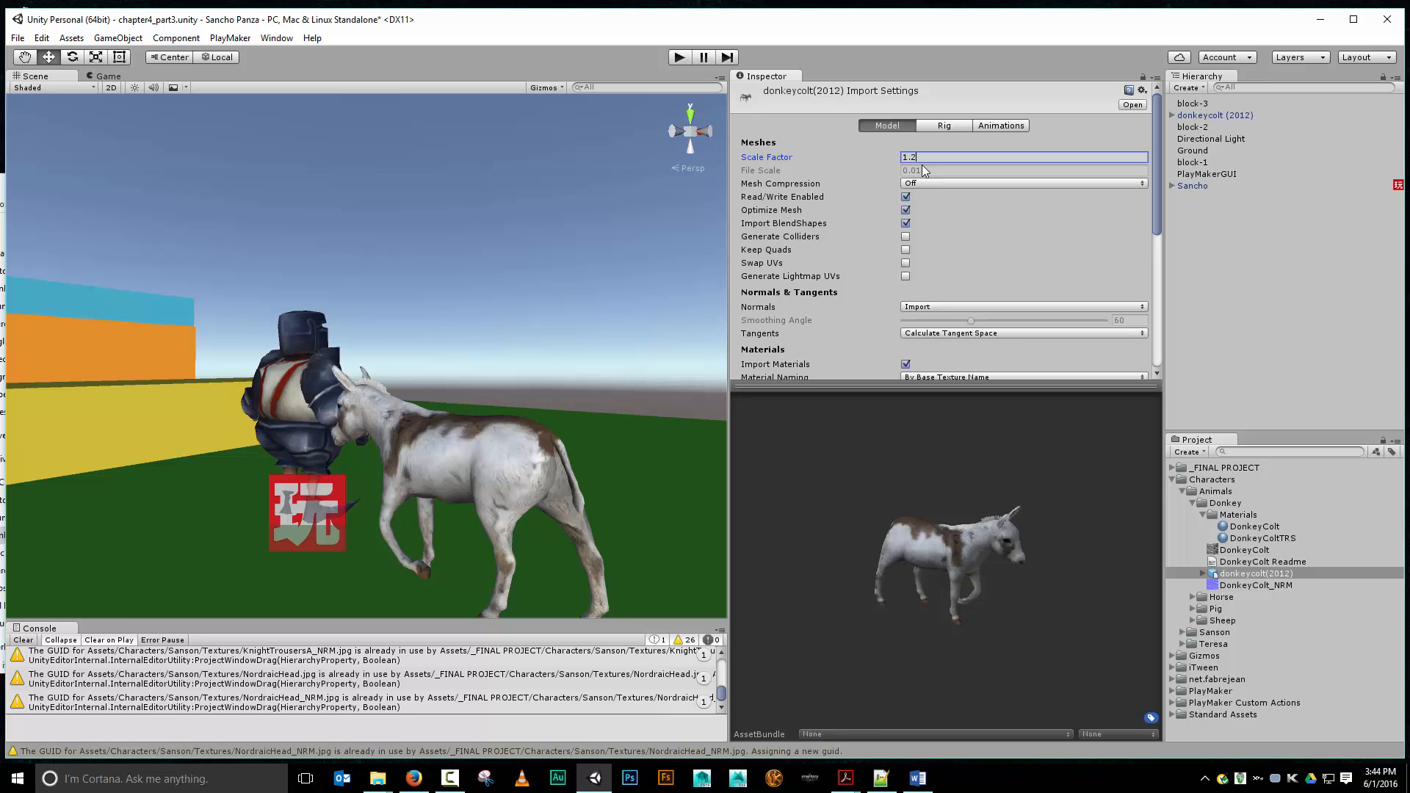
pyautogui.scroll(-5, 1007, 194)
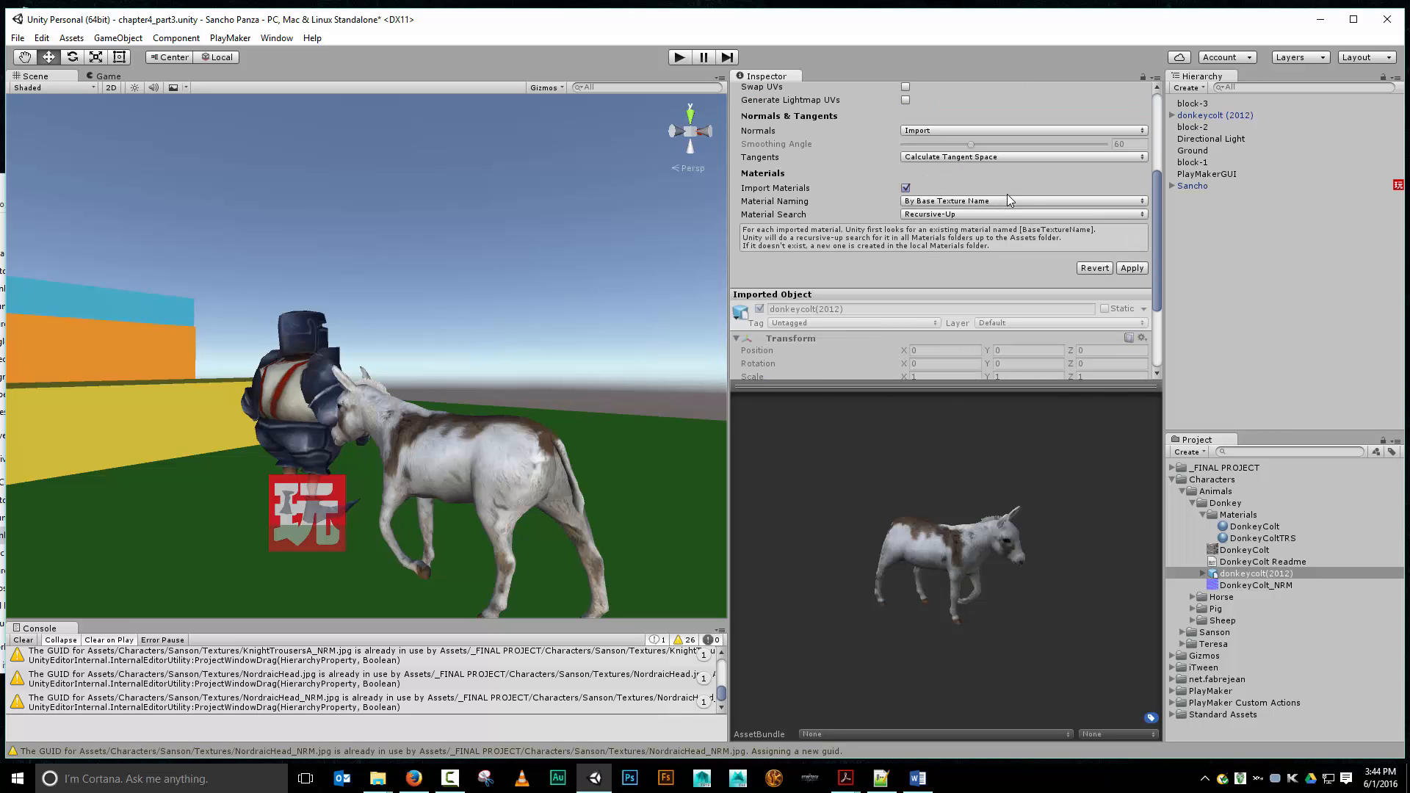
pyautogui.click(1130, 268)
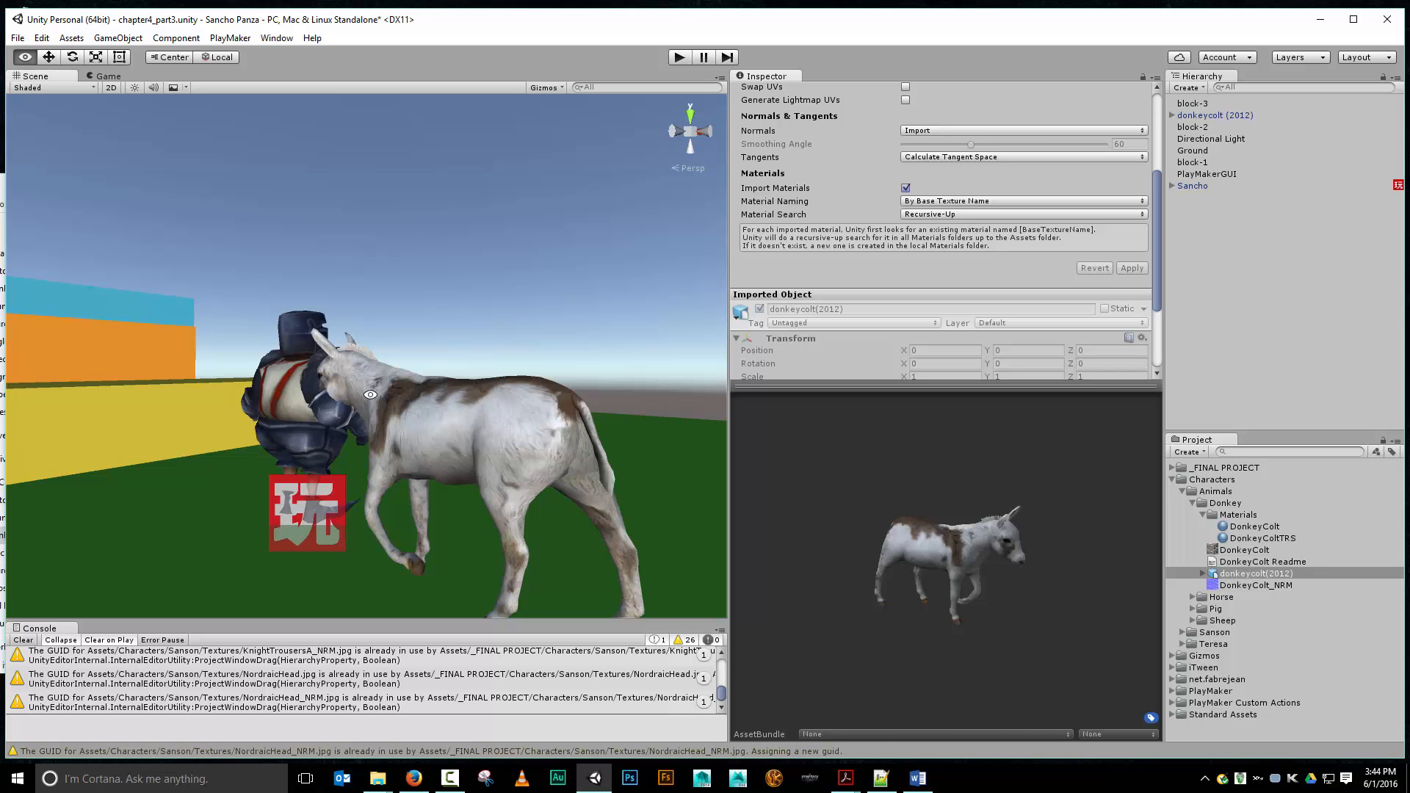
pyautogui.keyDown('alt'); pyautogui.moveTo(371, 390); pyautogui.dragTo(404, 382); pyautogui.keyUp('alt')
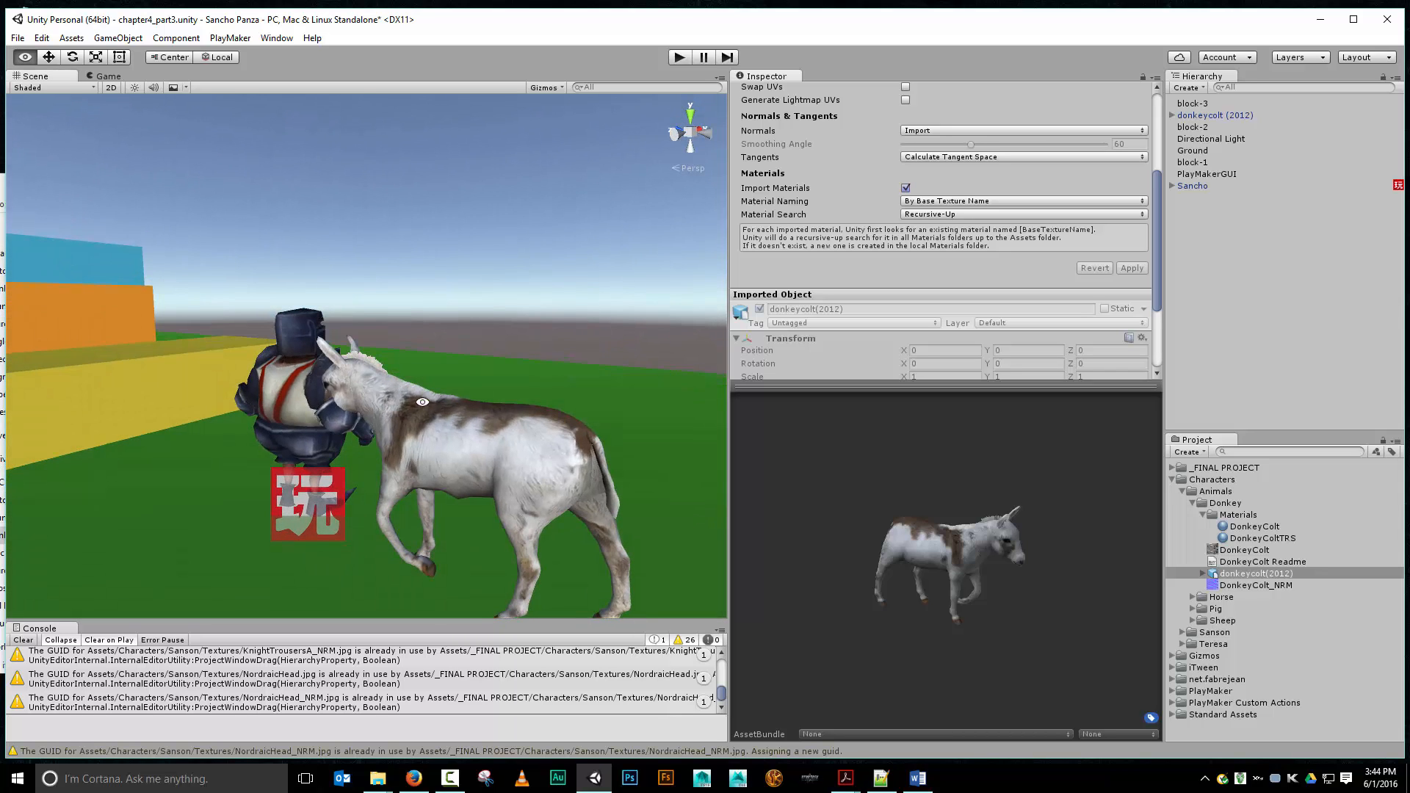
# Set the donkeycolt(2012) rig's Animation Type to Legacy, apply it, and open the model's animation import settings.
pyautogui.scroll(5, 994, 218)
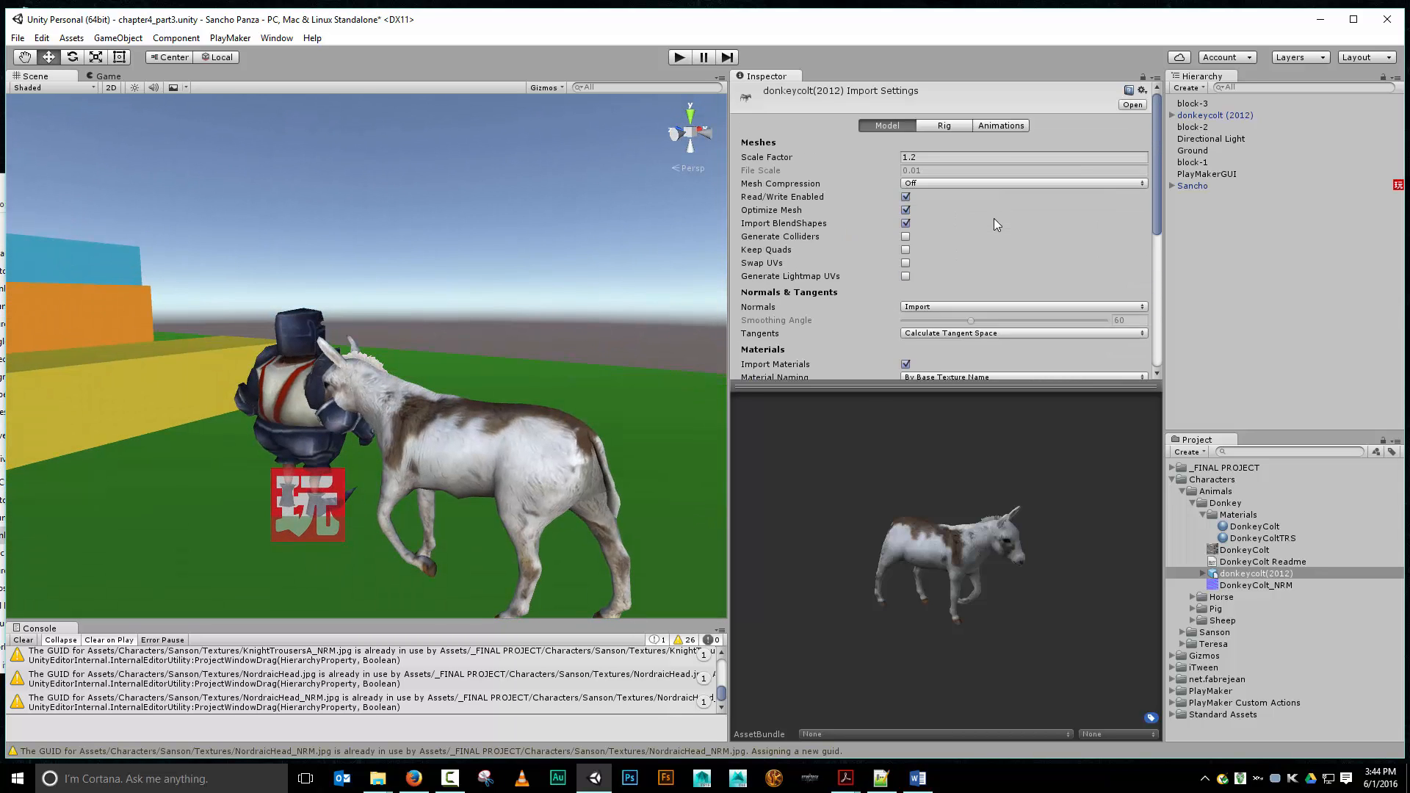
pyautogui.click(945, 124)
pyautogui.click(946, 141)
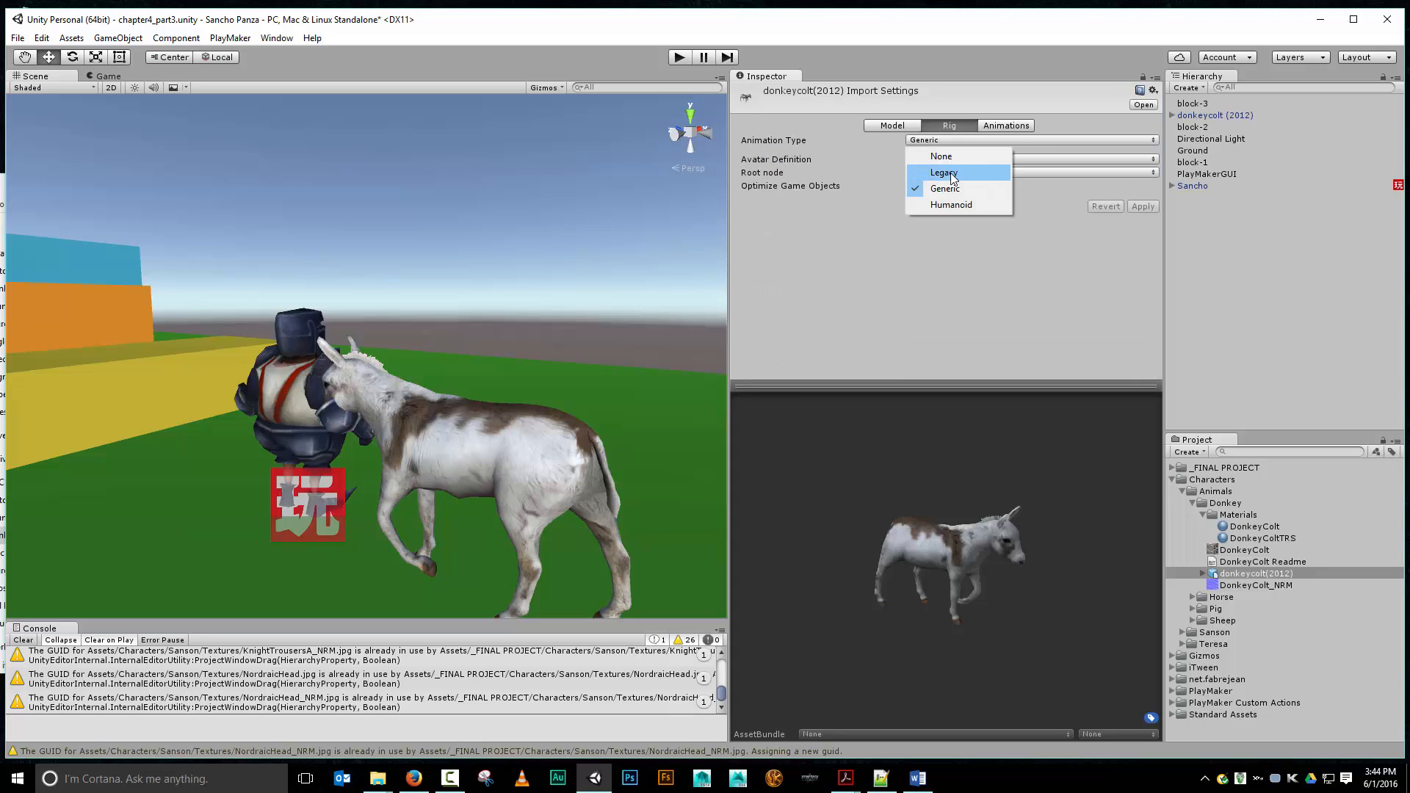
pyautogui.click(944, 172)
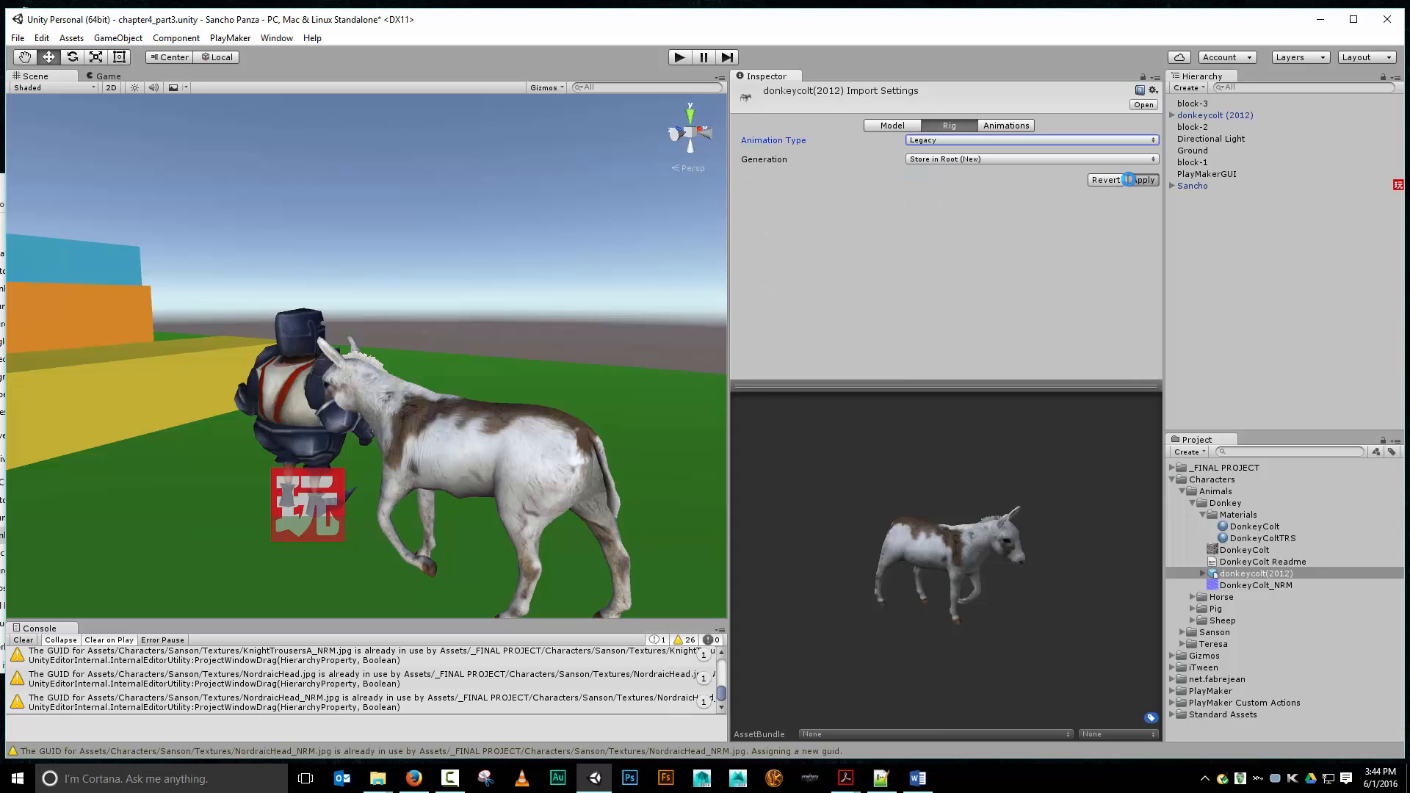
pyautogui.click(1132, 180)
pyautogui.click(1011, 125)
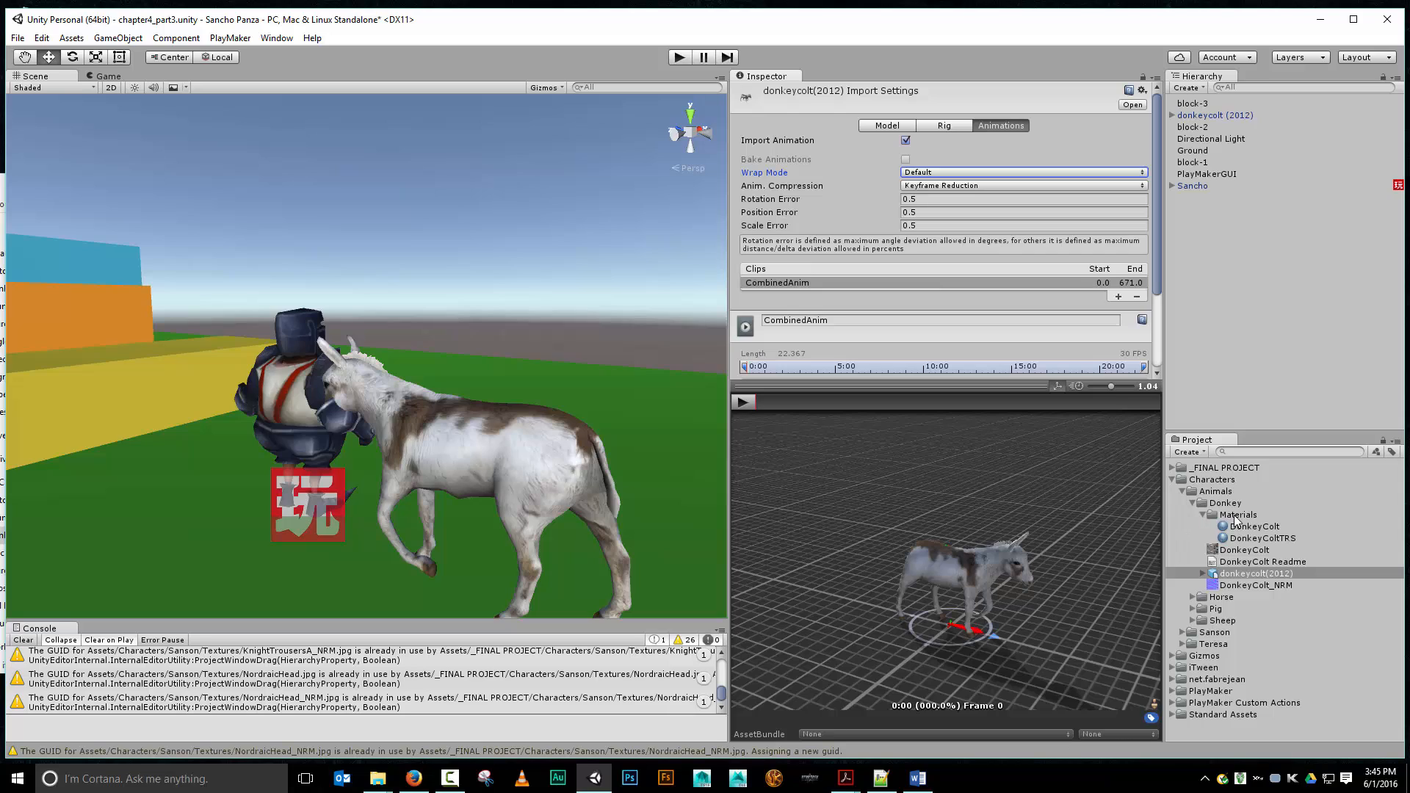
# Place the FluffySheep(2012) model from the Animals/Sheep folder on the ground in the scene, behind the donkey.
pyautogui.click(1220, 598)
pyautogui.click(1216, 609)
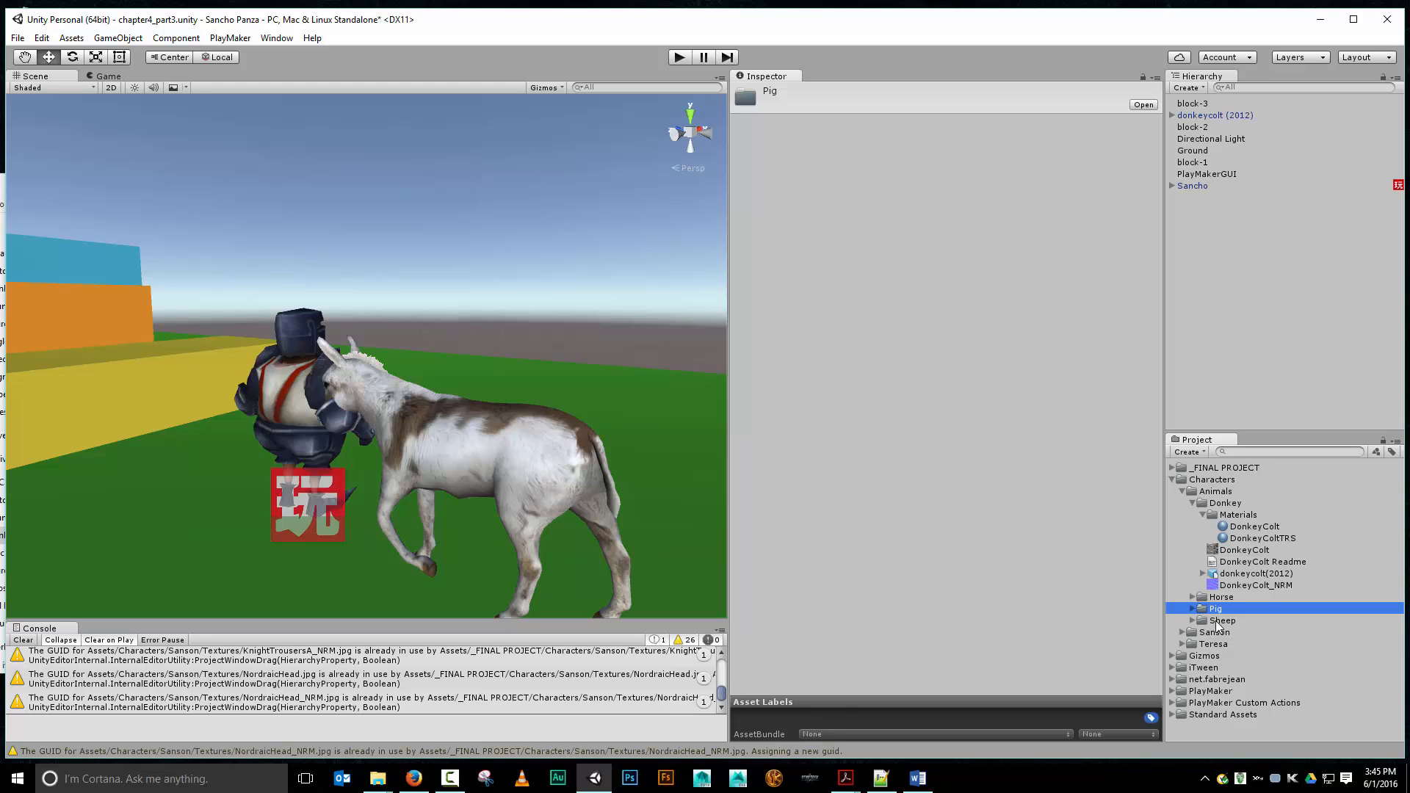
pyautogui.click(1219, 621)
pyautogui.click(1193, 621)
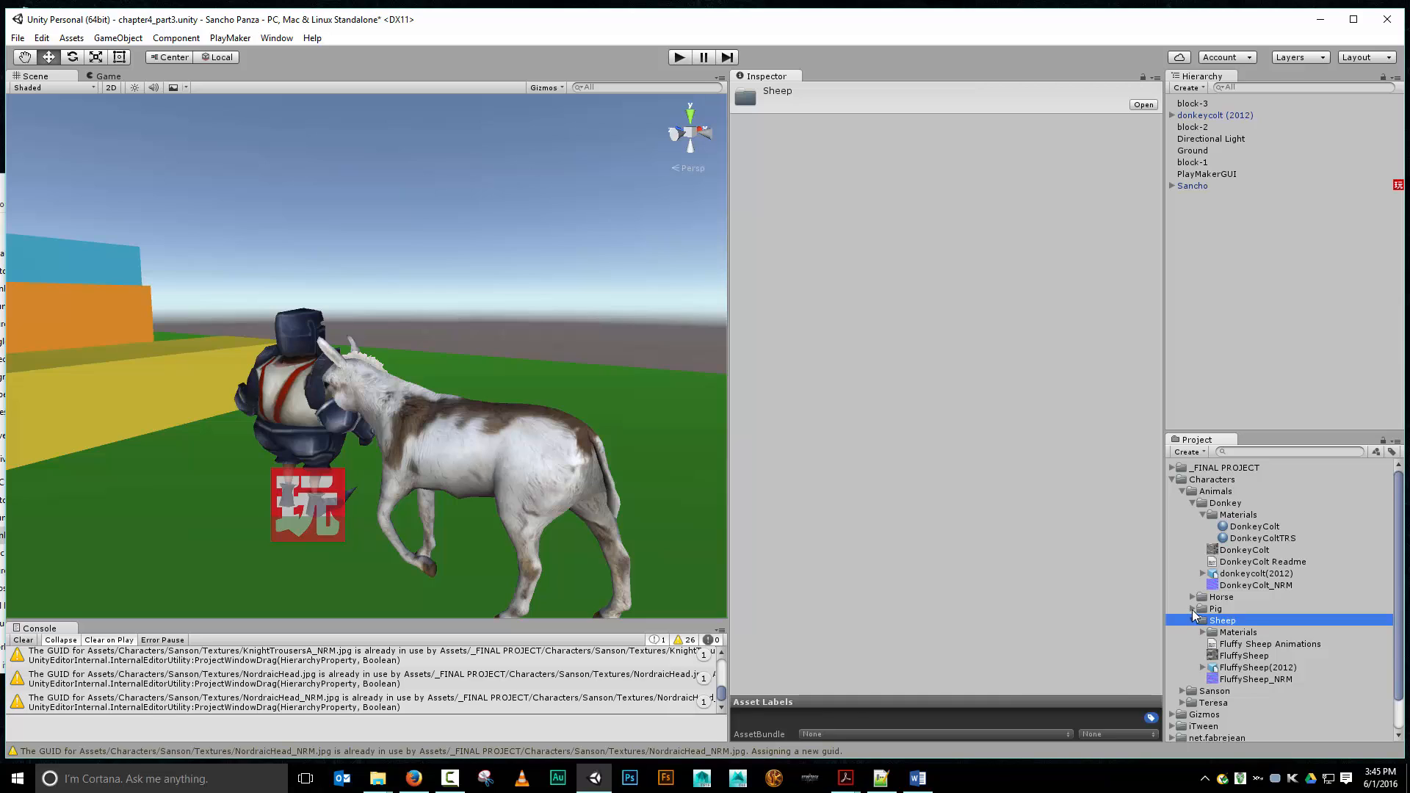
pyautogui.moveTo(1262, 668); pyautogui.dragTo(540, 412)
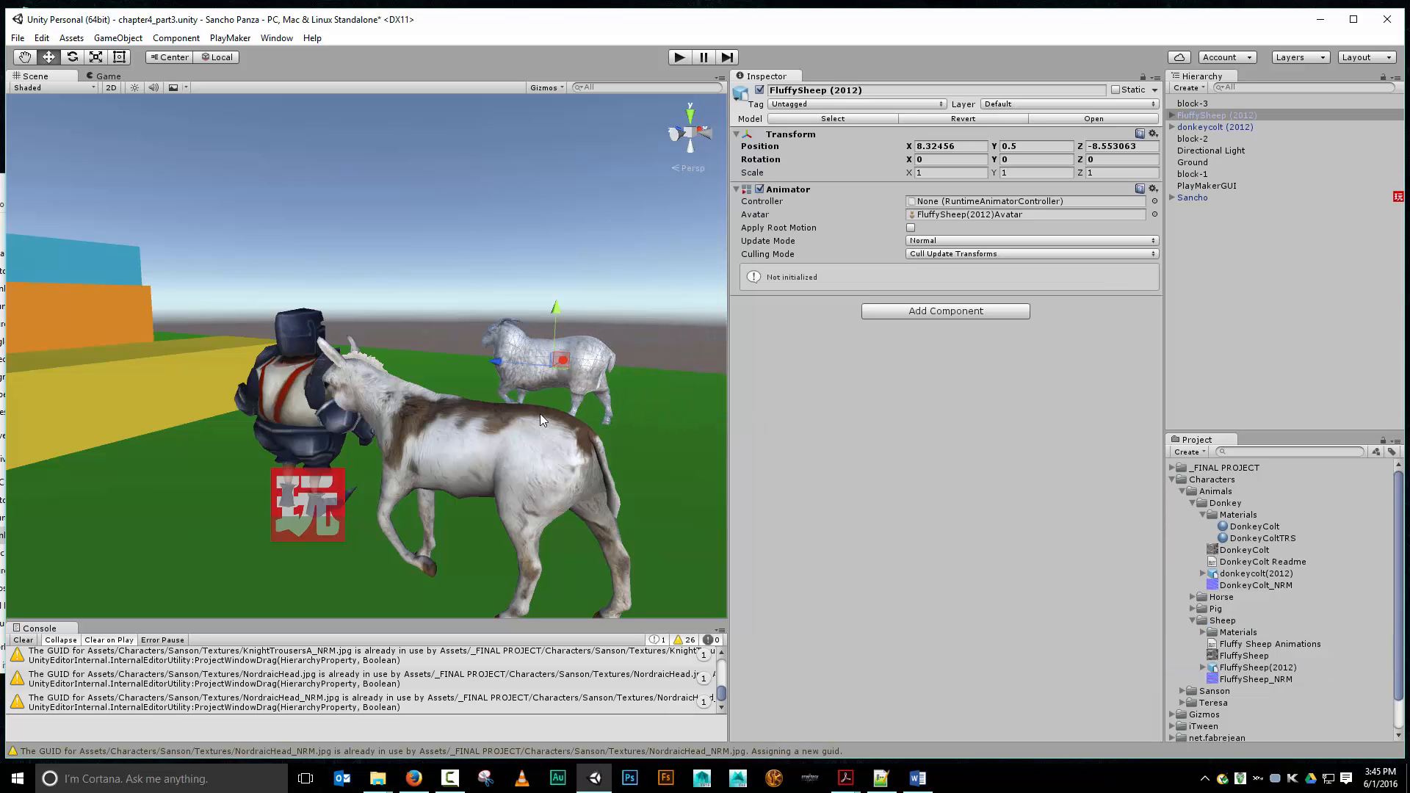
pyautogui.keyDown('alt'); pyautogui.moveTo(619, 317); pyautogui.dragTo(496, 414); pyautogui.keyUp('alt')
pyautogui.keyDown('alt'); pyautogui.moveTo(321, 485); pyautogui.dragTo(285, 474); pyautogui.keyUp('alt')
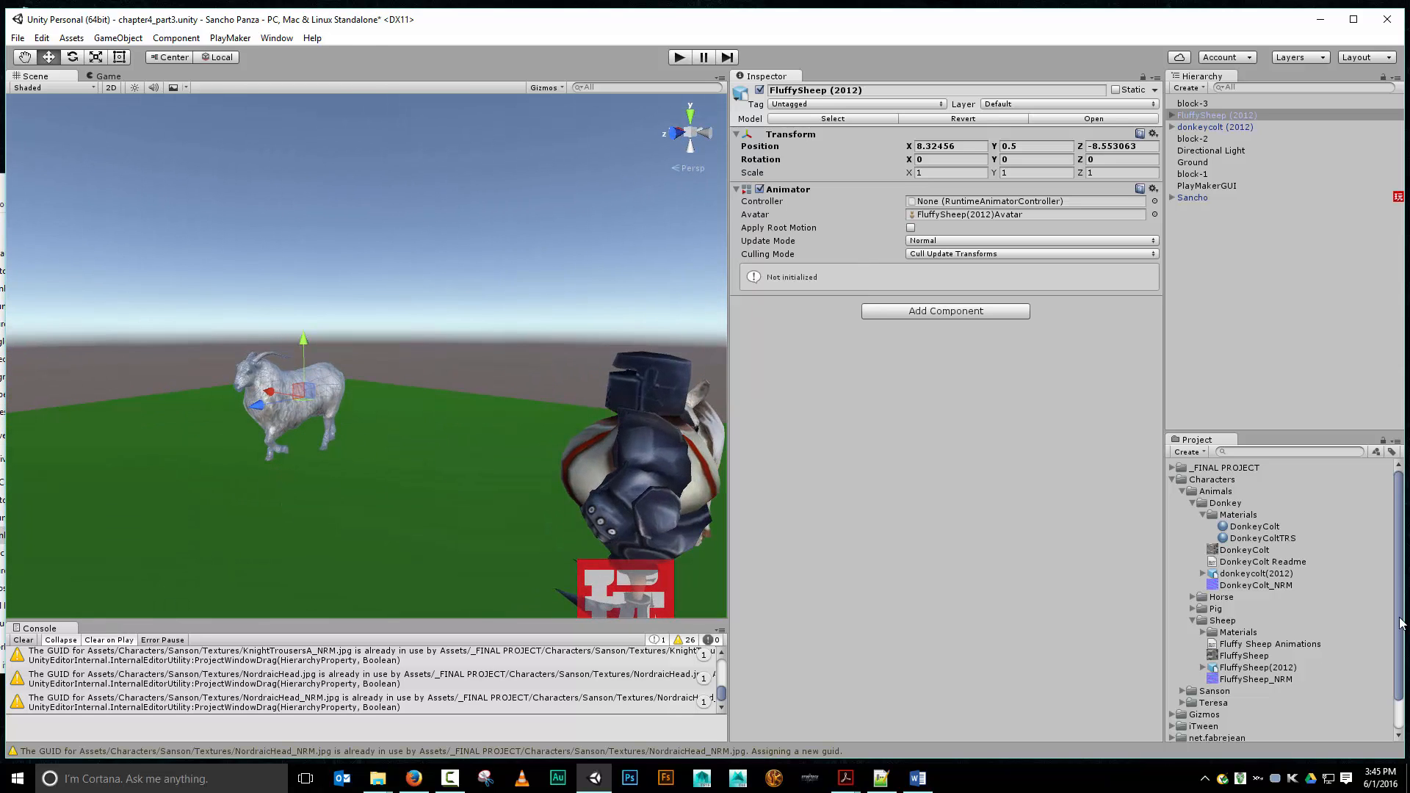
# Collapse the Donkey folder, set the FluffySheep_NRM texture's Texture Type to Normal map, and apply it.
pyautogui.click(1202, 515)
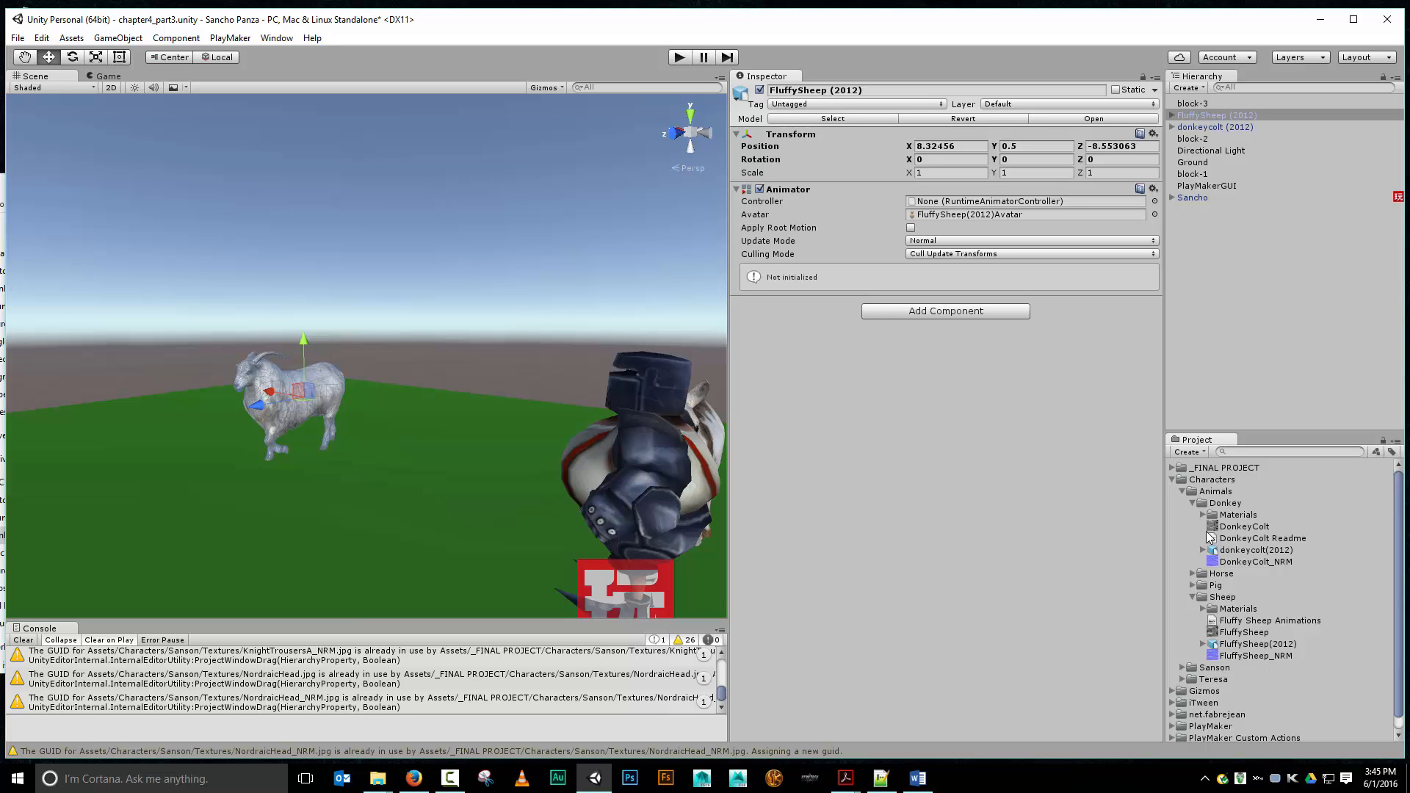
pyautogui.click(1194, 503)
pyautogui.click(1249, 595)
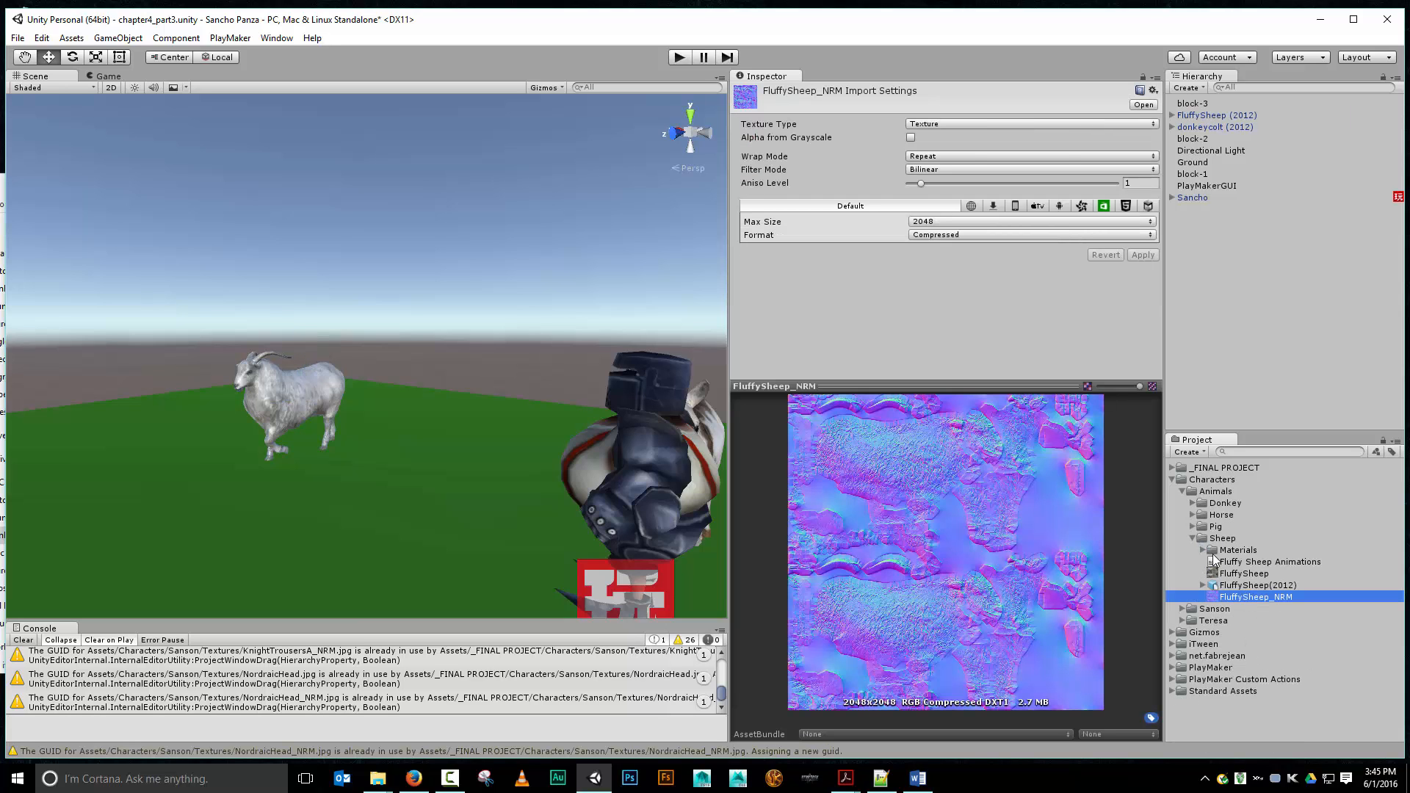
pyautogui.click(967, 125)
pyautogui.click(944, 154)
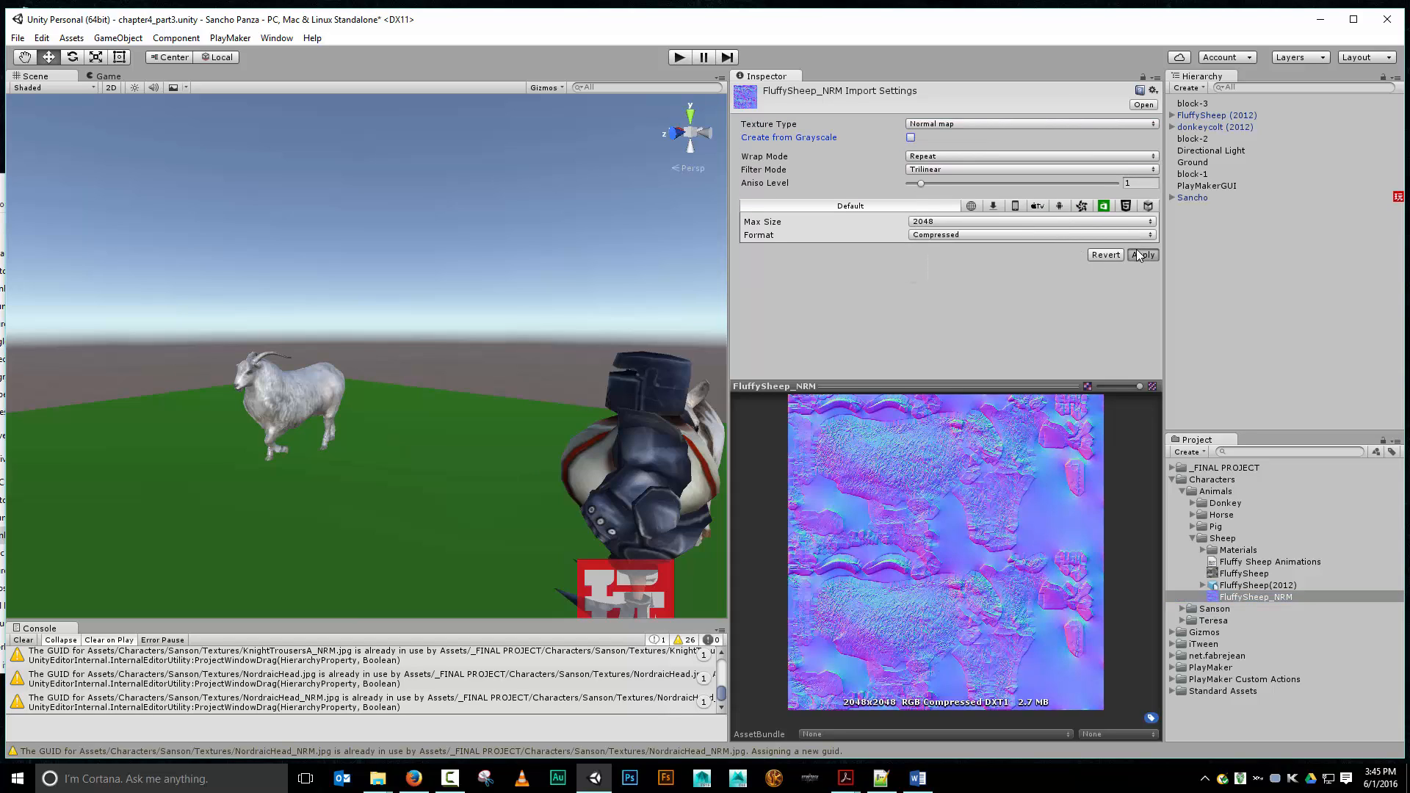
pyautogui.click(1137, 254)
# Set the FluffySheep material's shader to Legacy Shaders/Bumped Diffuse.
pyautogui.click(1203, 549)
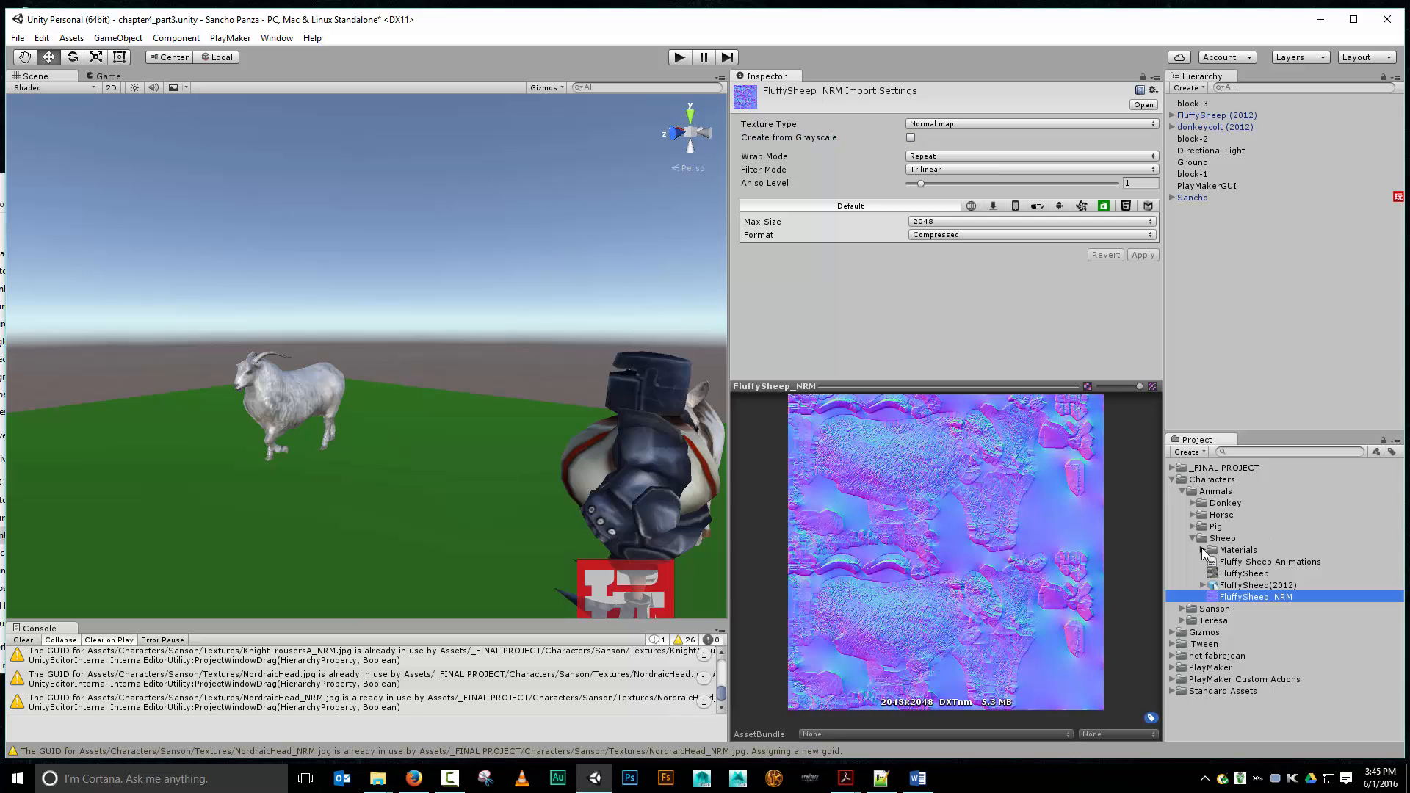
pyautogui.click(1249, 562)
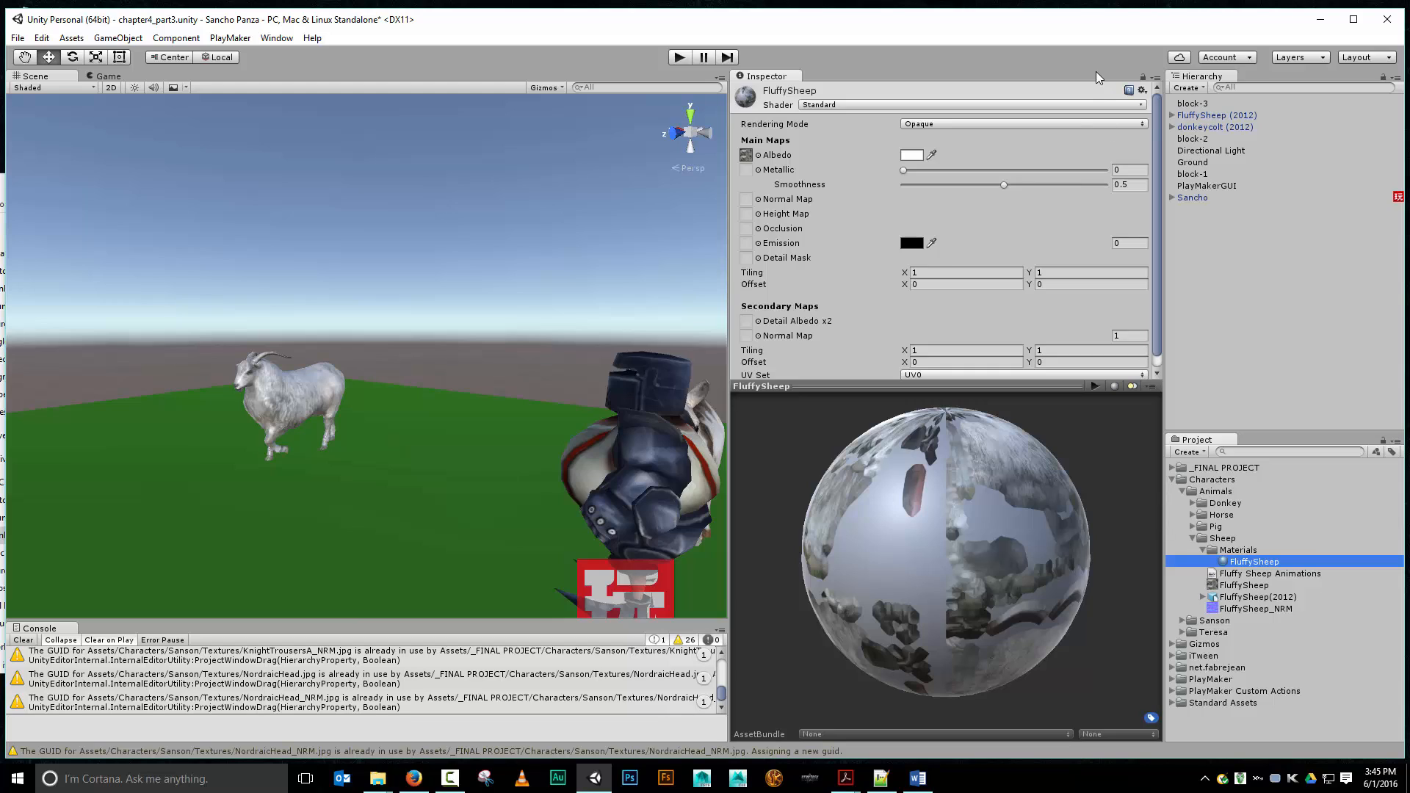
pyautogui.click(1072, 125)
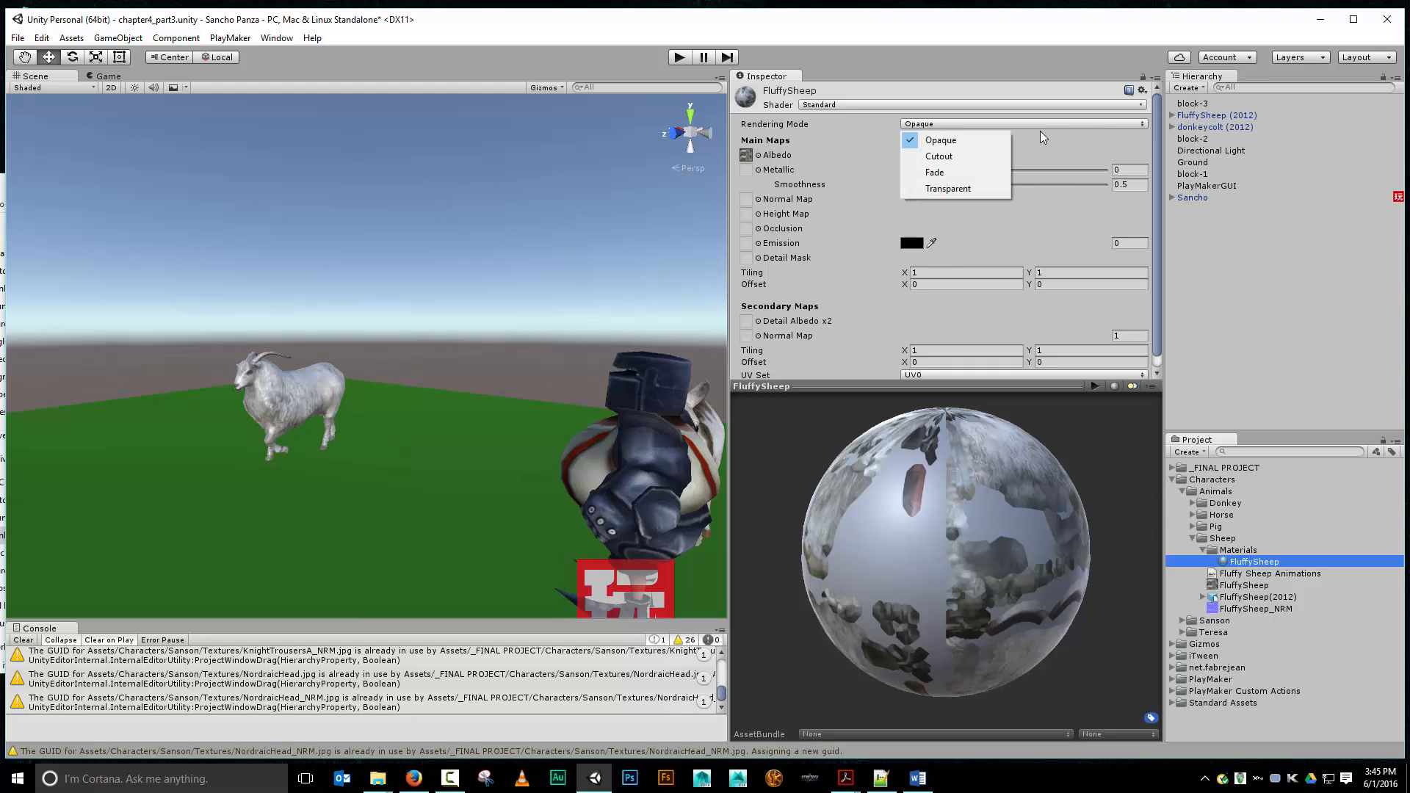
pyautogui.click(1027, 106)
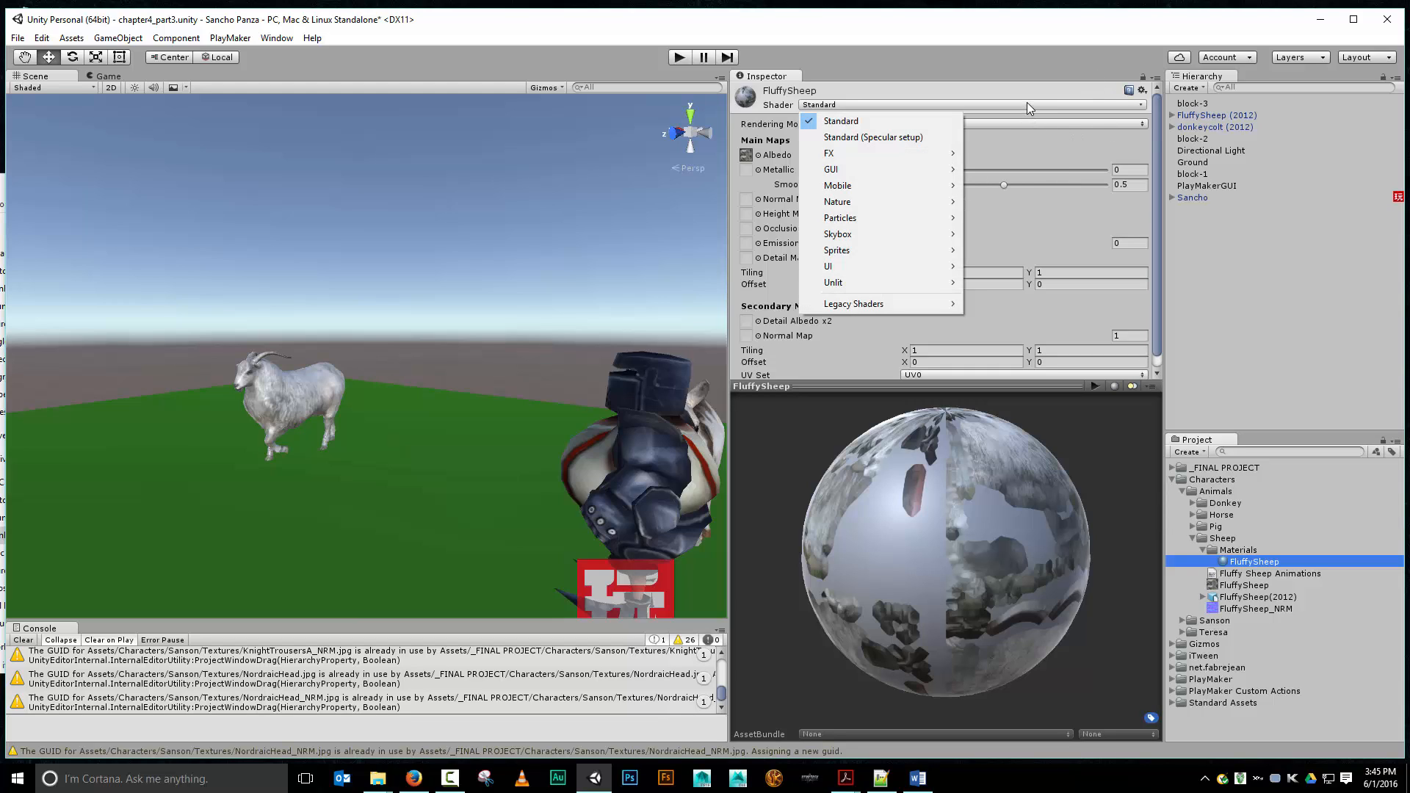
pyautogui.moveTo(908, 310)
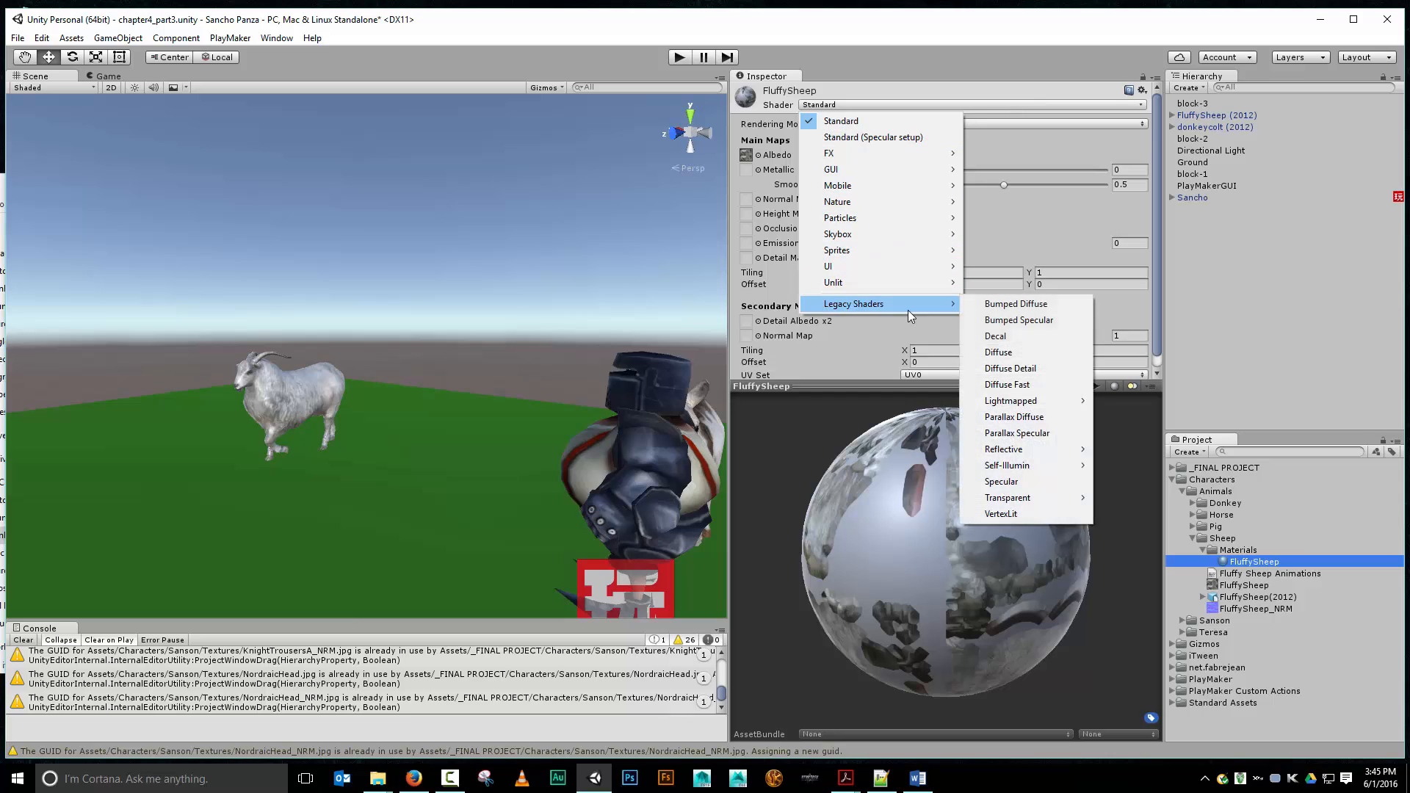
pyautogui.click(987, 307)
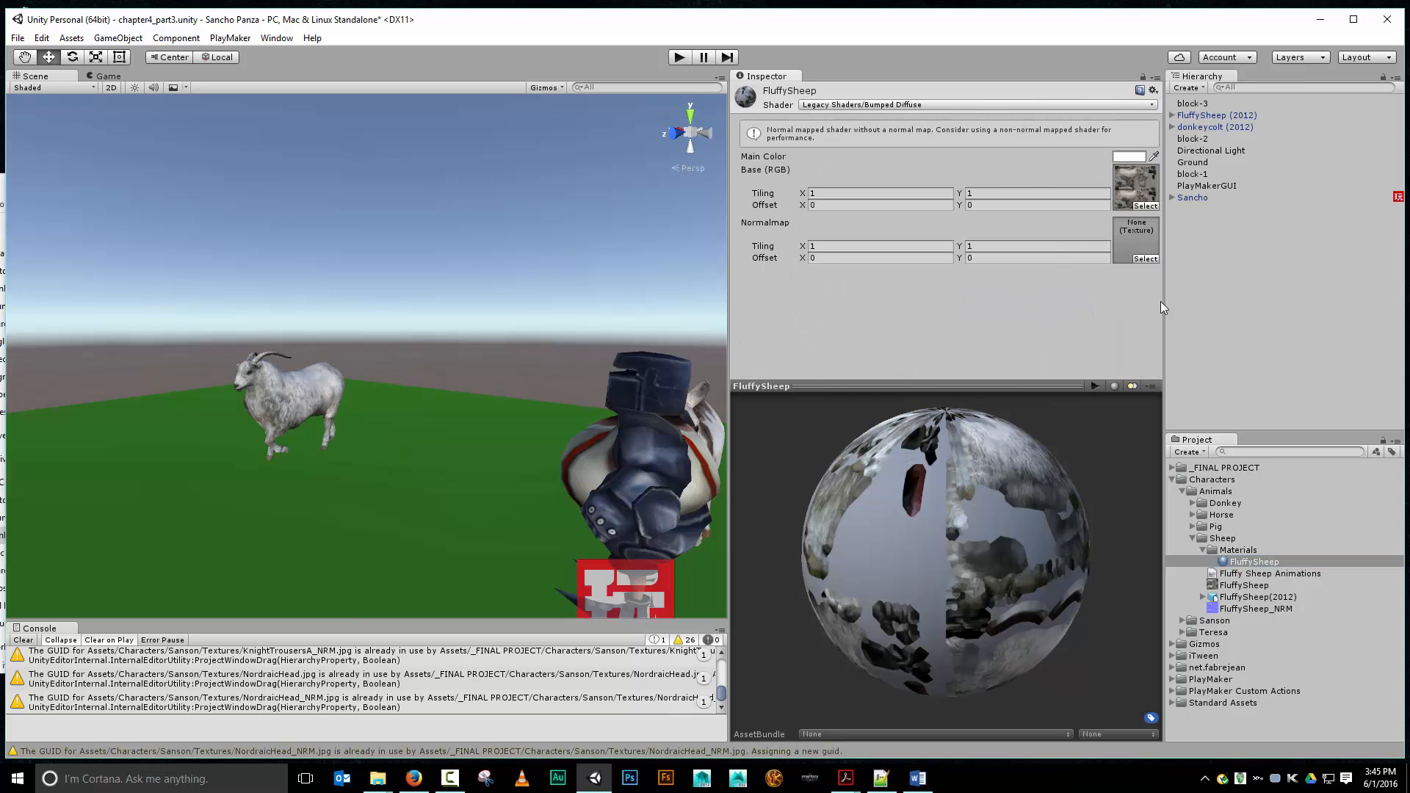
# Try FluffySheep_NRM as the FluffySheep material's normal map and reset that texture slot to None.
pyautogui.moveTo(1253, 609); pyautogui.dragTo(1137, 246)
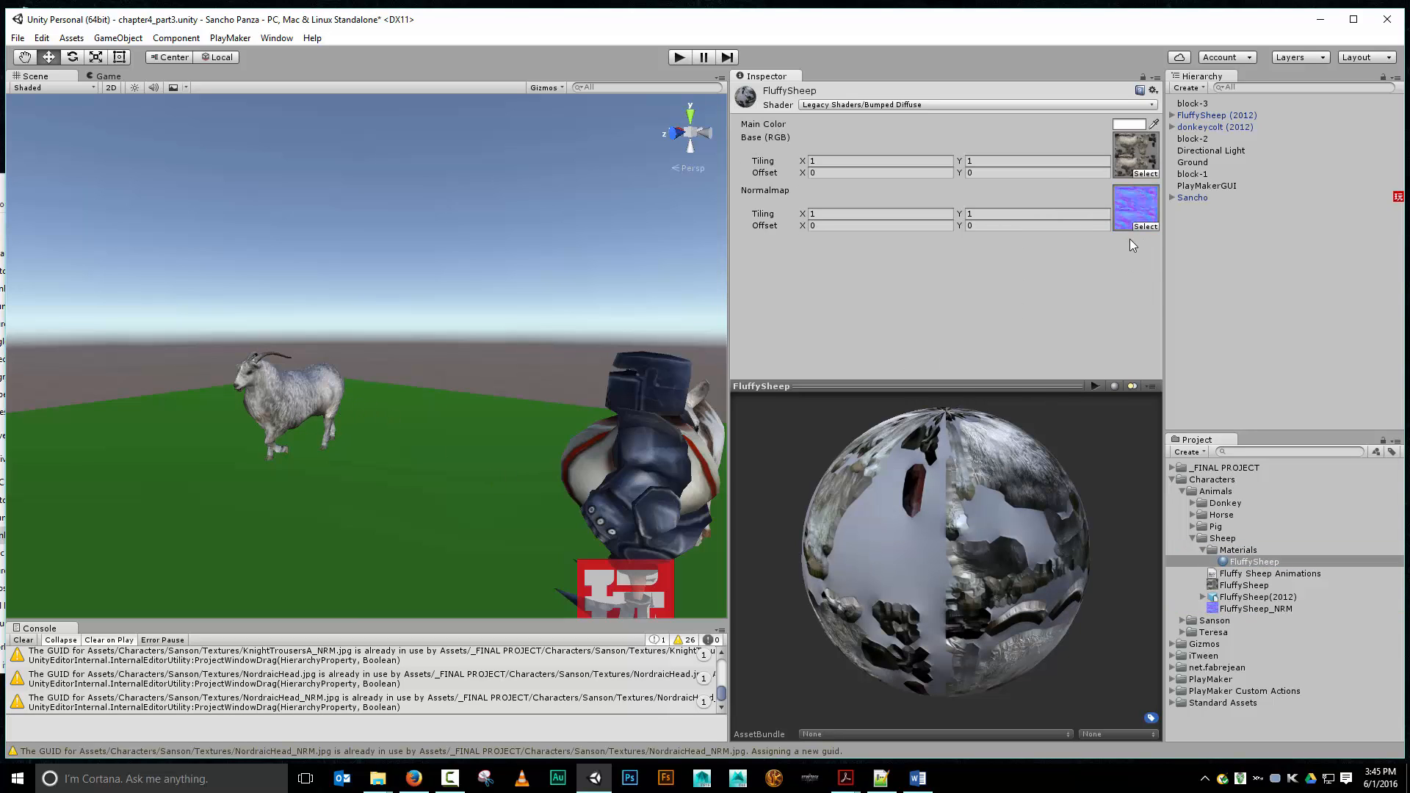
pyautogui.click(1145, 226)
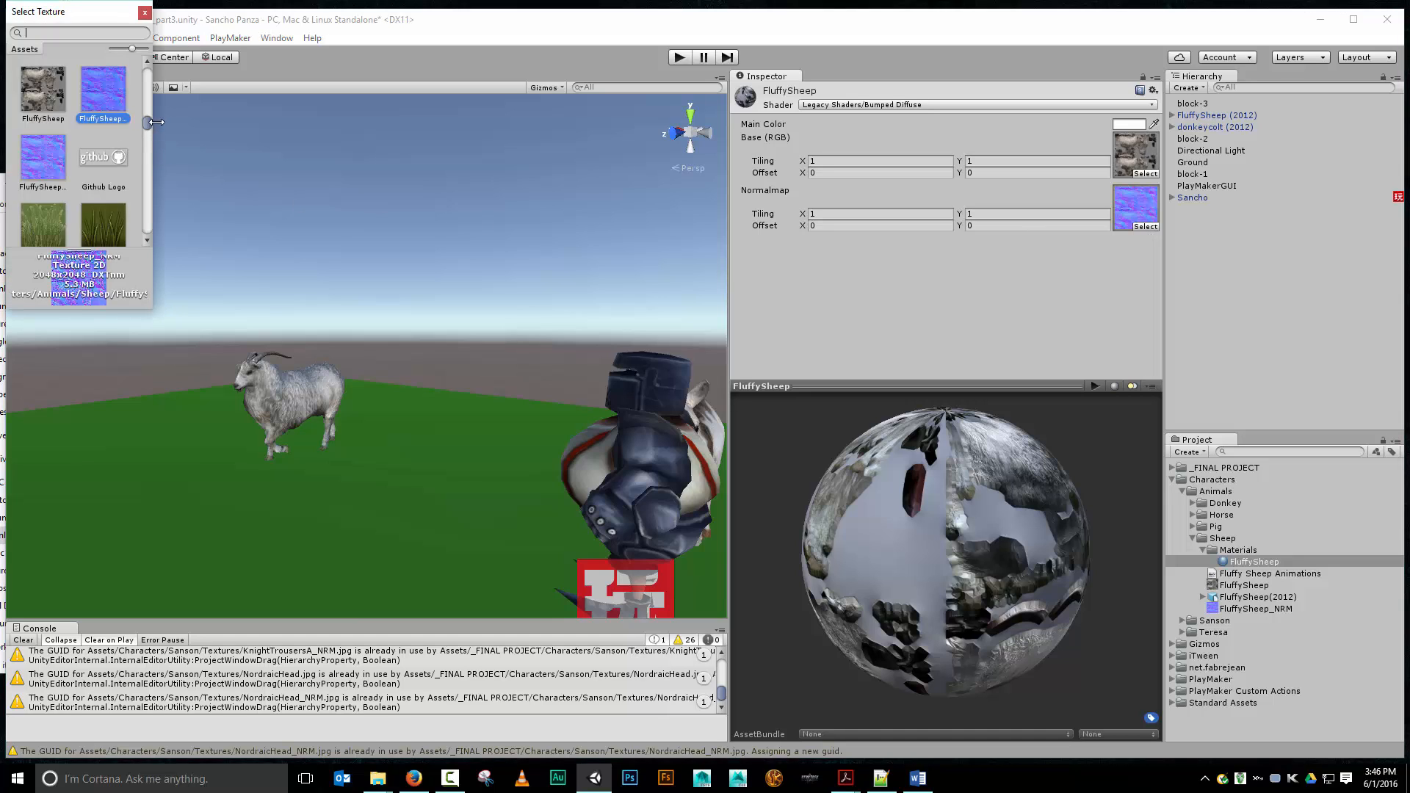
pyautogui.moveTo(152, 128); pyautogui.dragTo(158, 74)
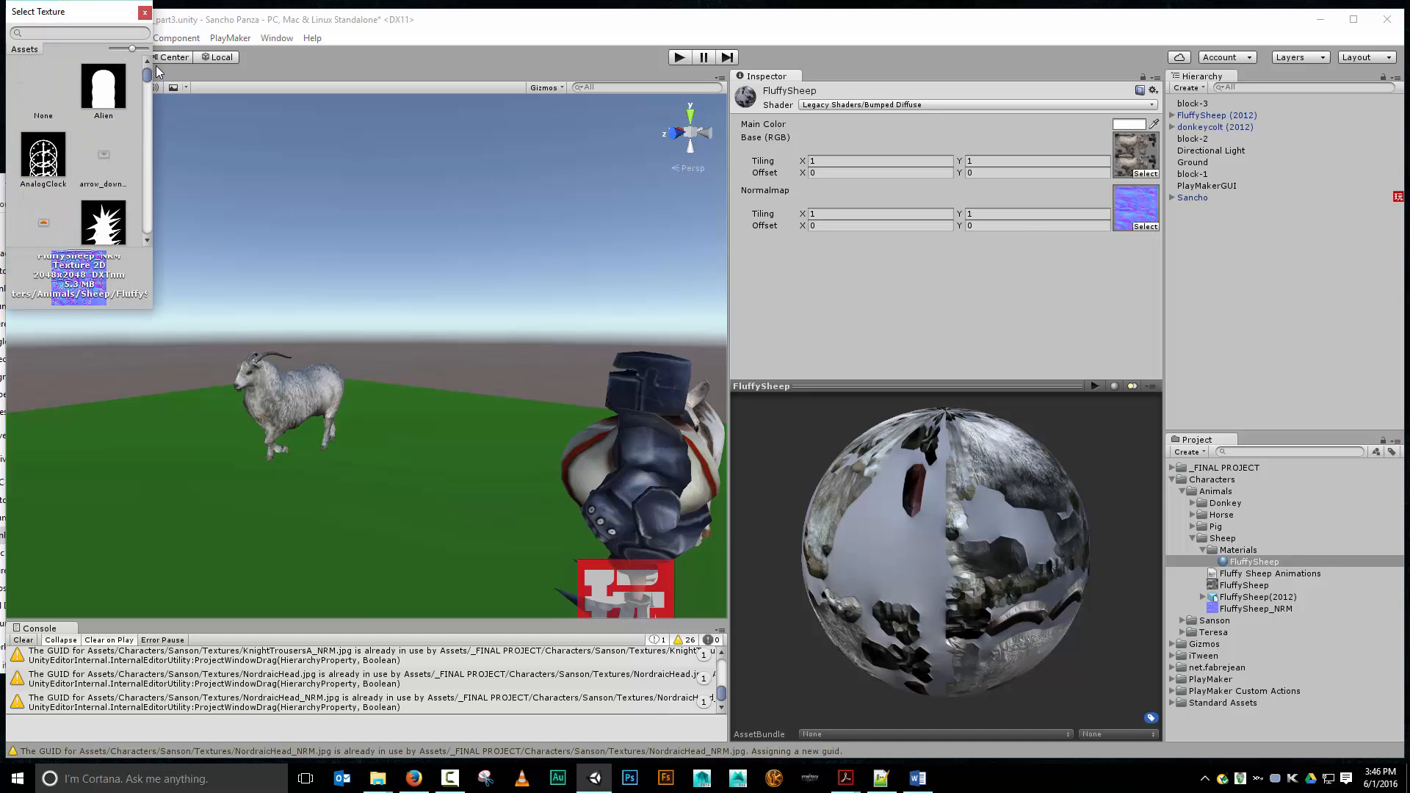
pyautogui.click(52, 103)
pyautogui.click(146, 13)
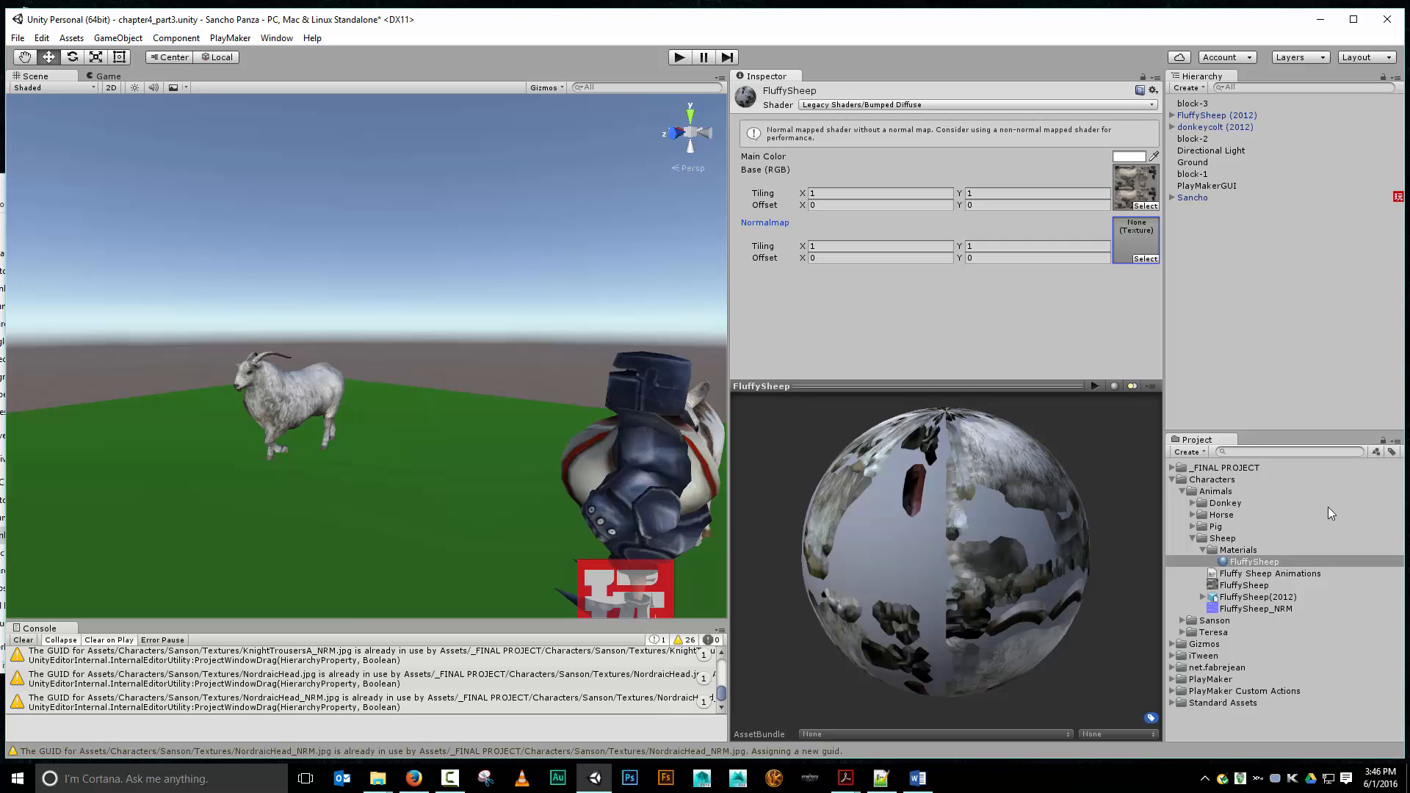
# Set the FluffySheep(2012) rig's Animation Type to Legacy and apply it.
pyautogui.click(1203, 550)
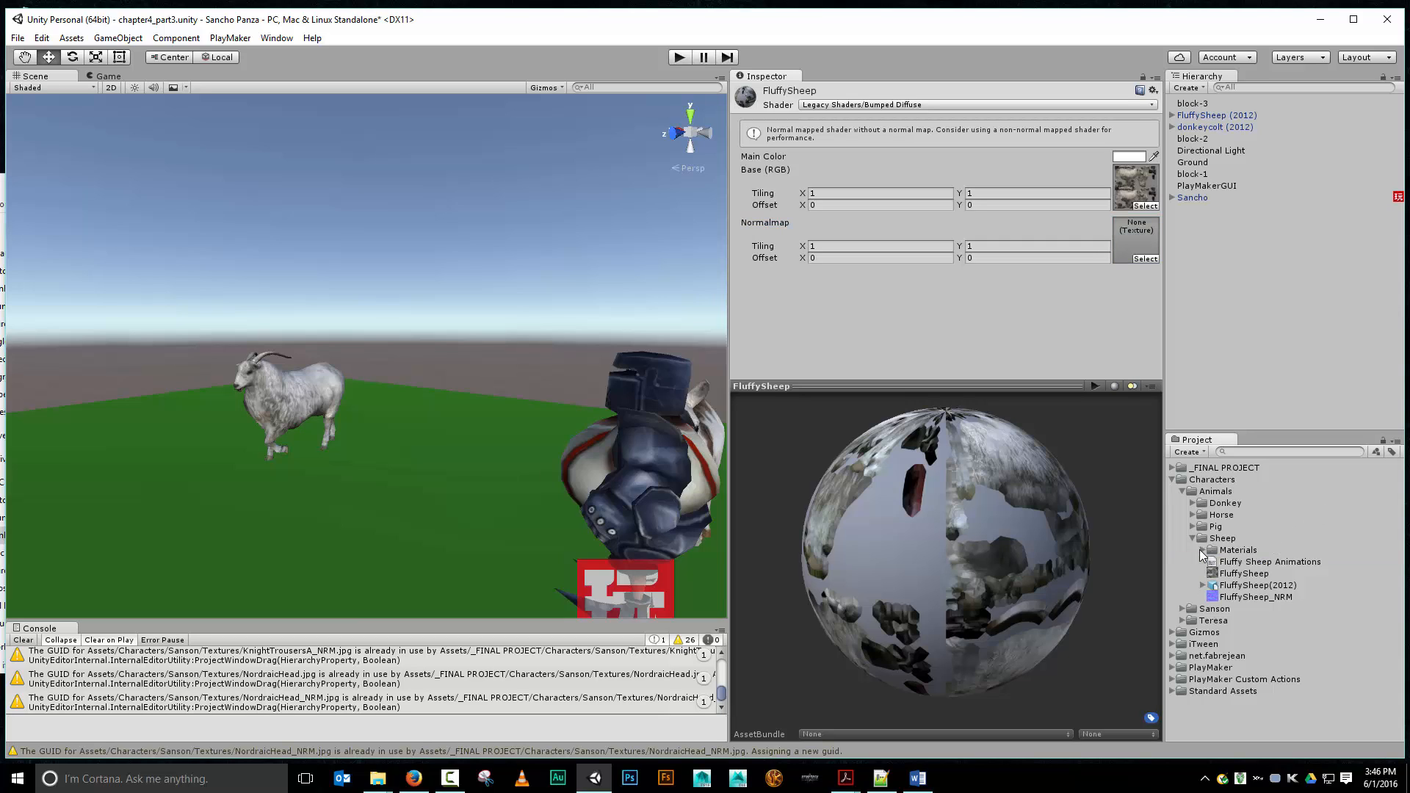
pyautogui.click(1228, 587)
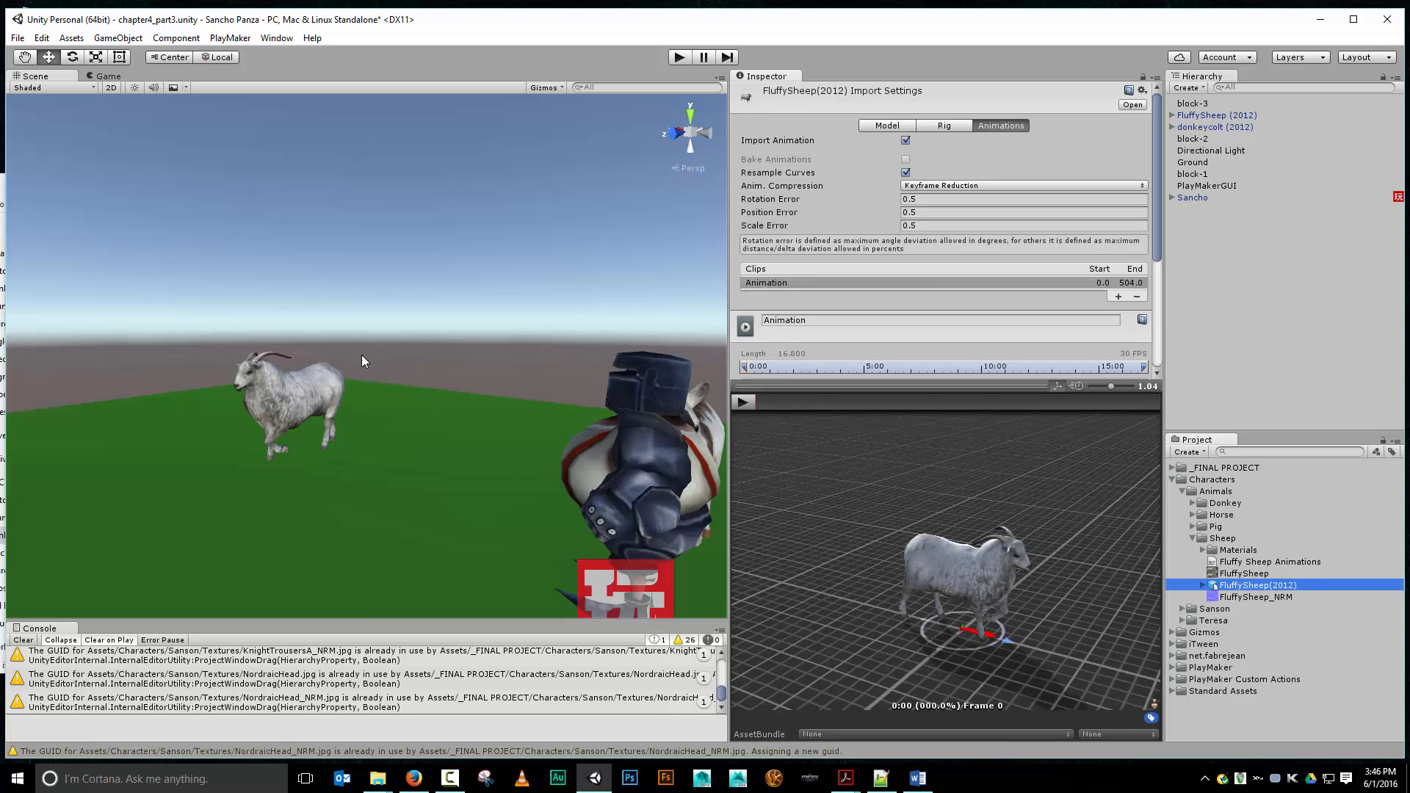
pyautogui.click(946, 123)
pyautogui.click(955, 141)
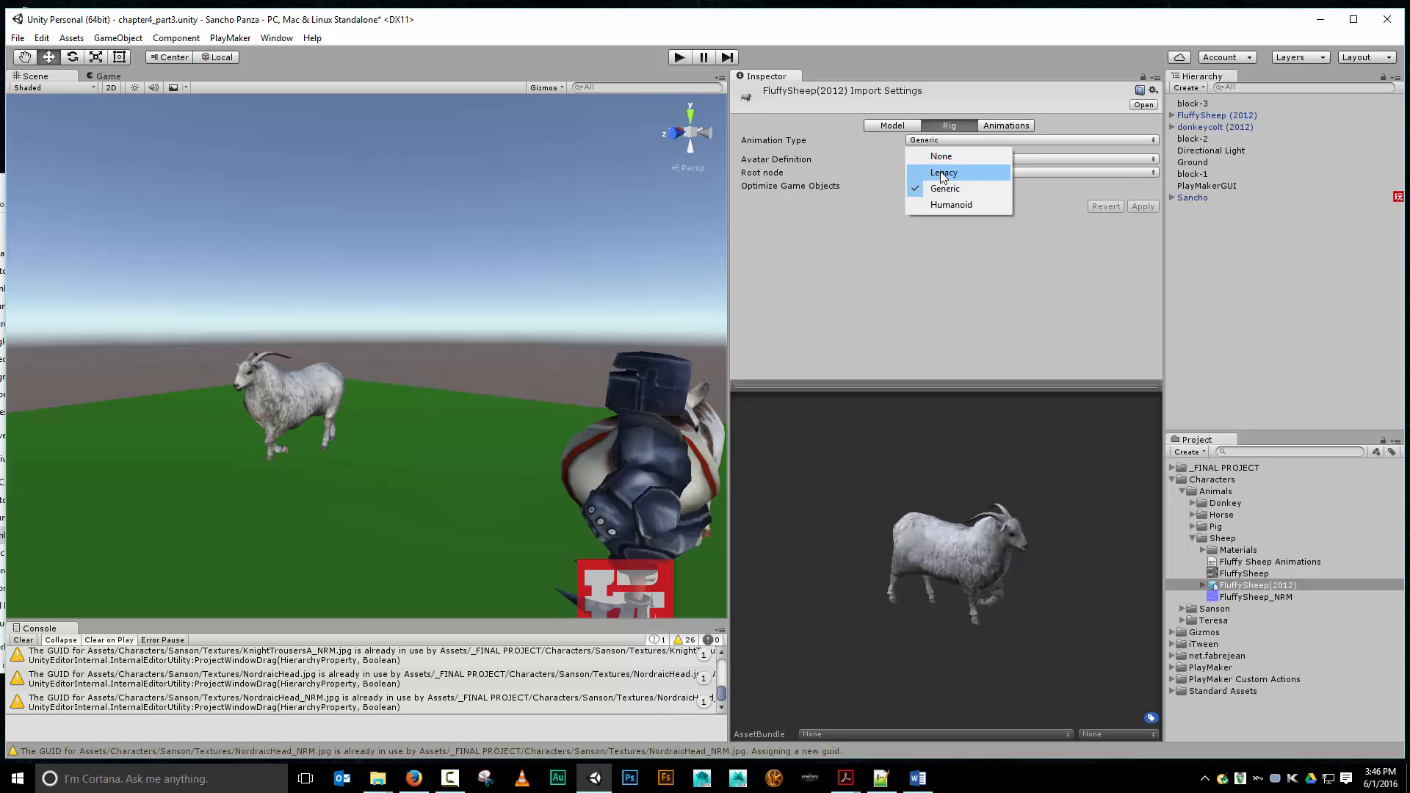
pyautogui.click(944, 173)
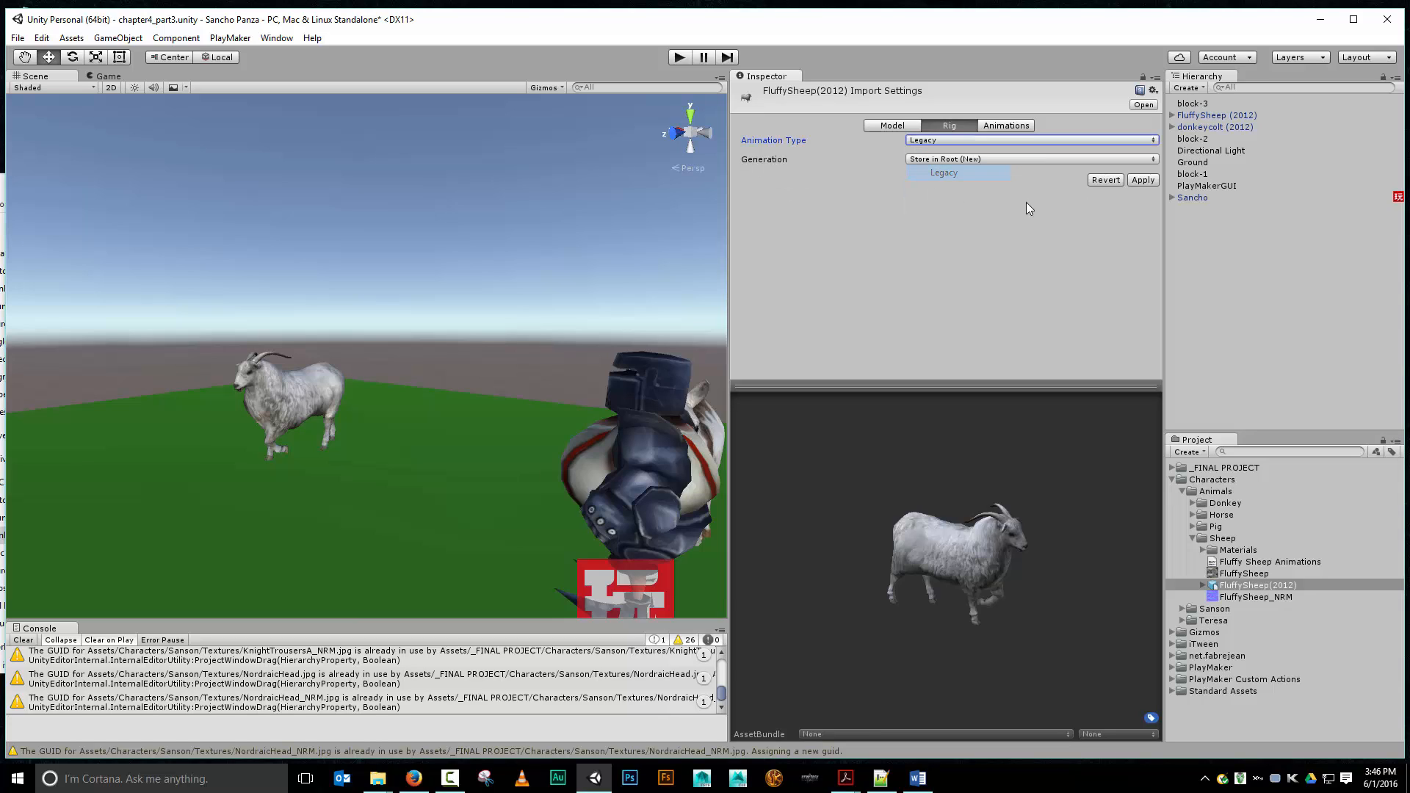
pyautogui.click(1135, 180)
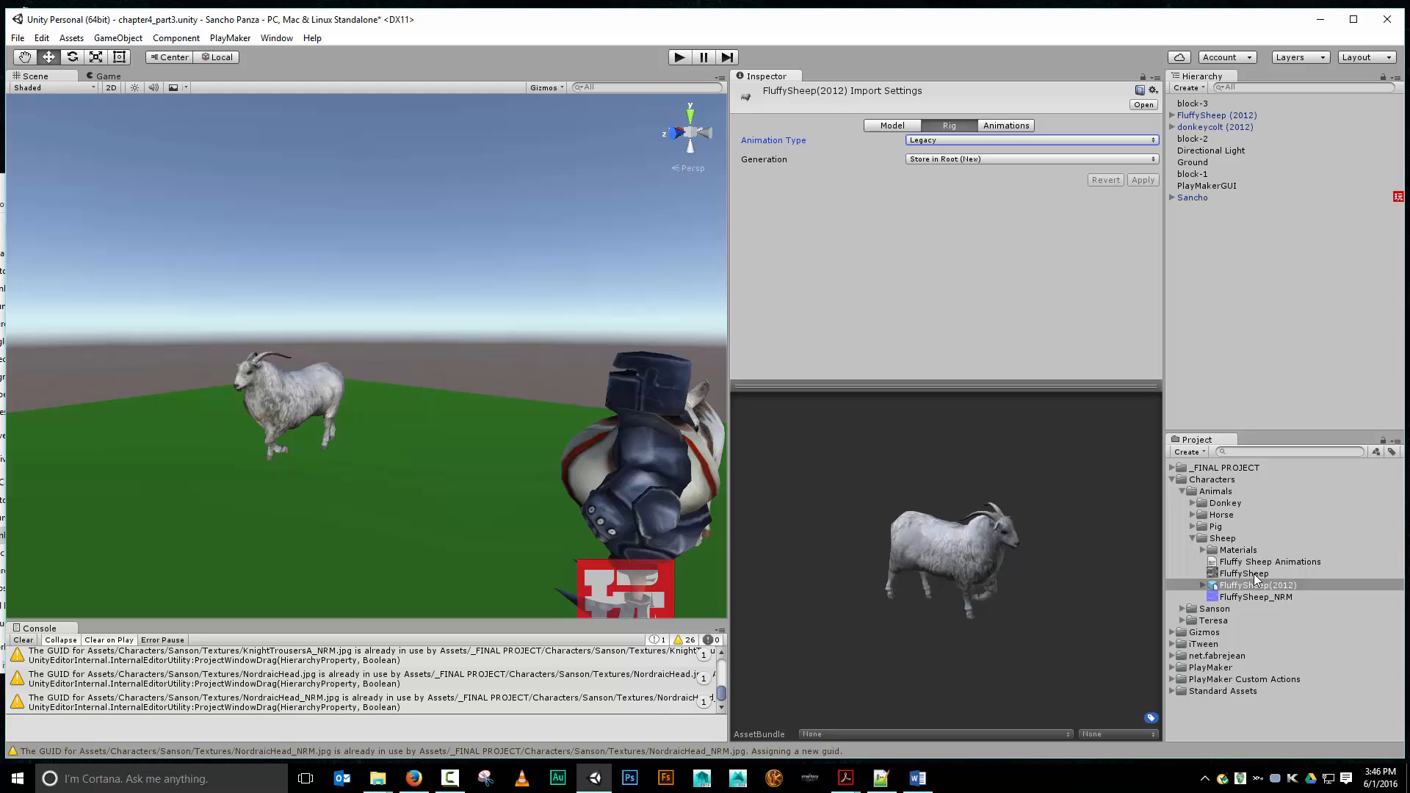
# Open the Fluffy Sheep Animations text file in Notepad from its Explorer folder and move it aside as a frame-range reference.
pyautogui.click(1247, 562)
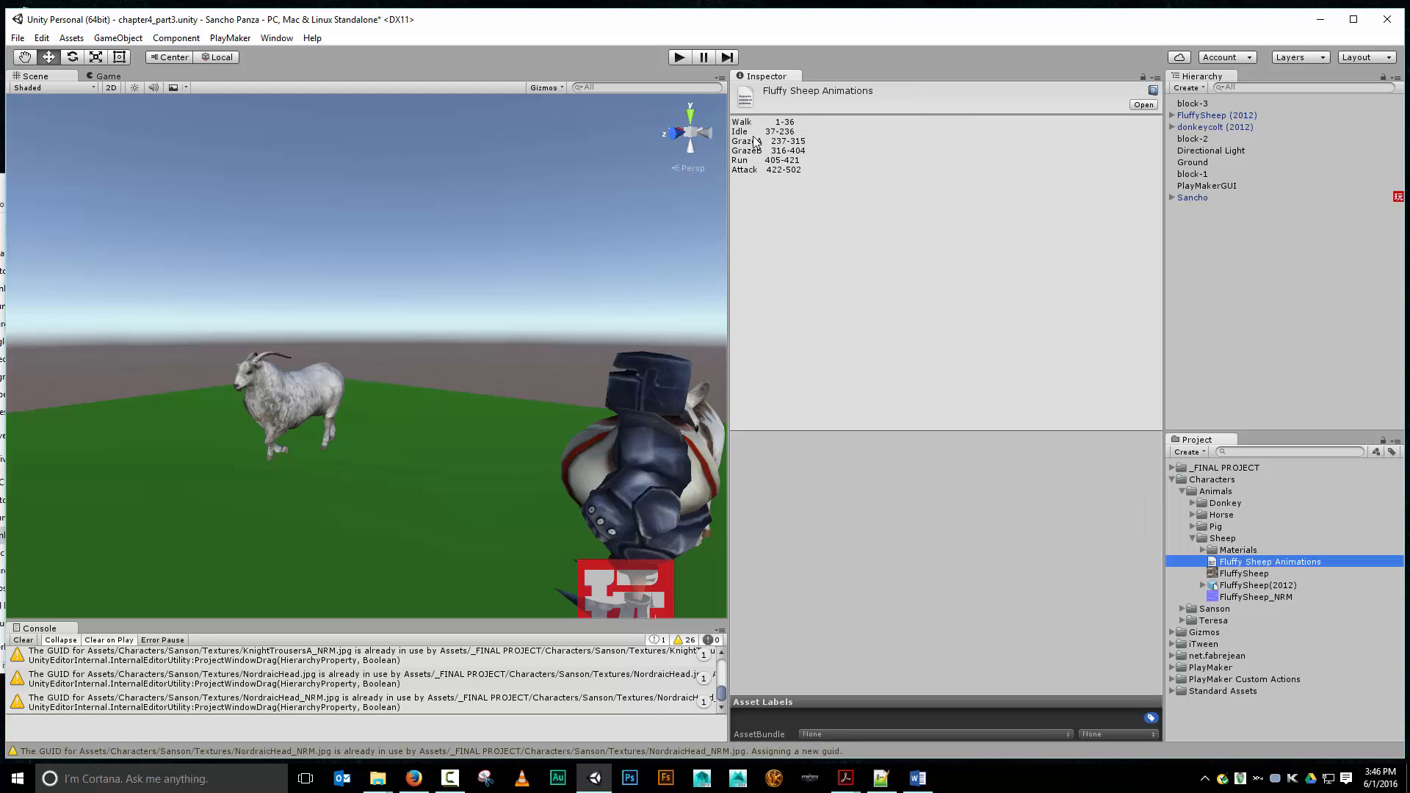
pyautogui.rightClick(1235, 572)
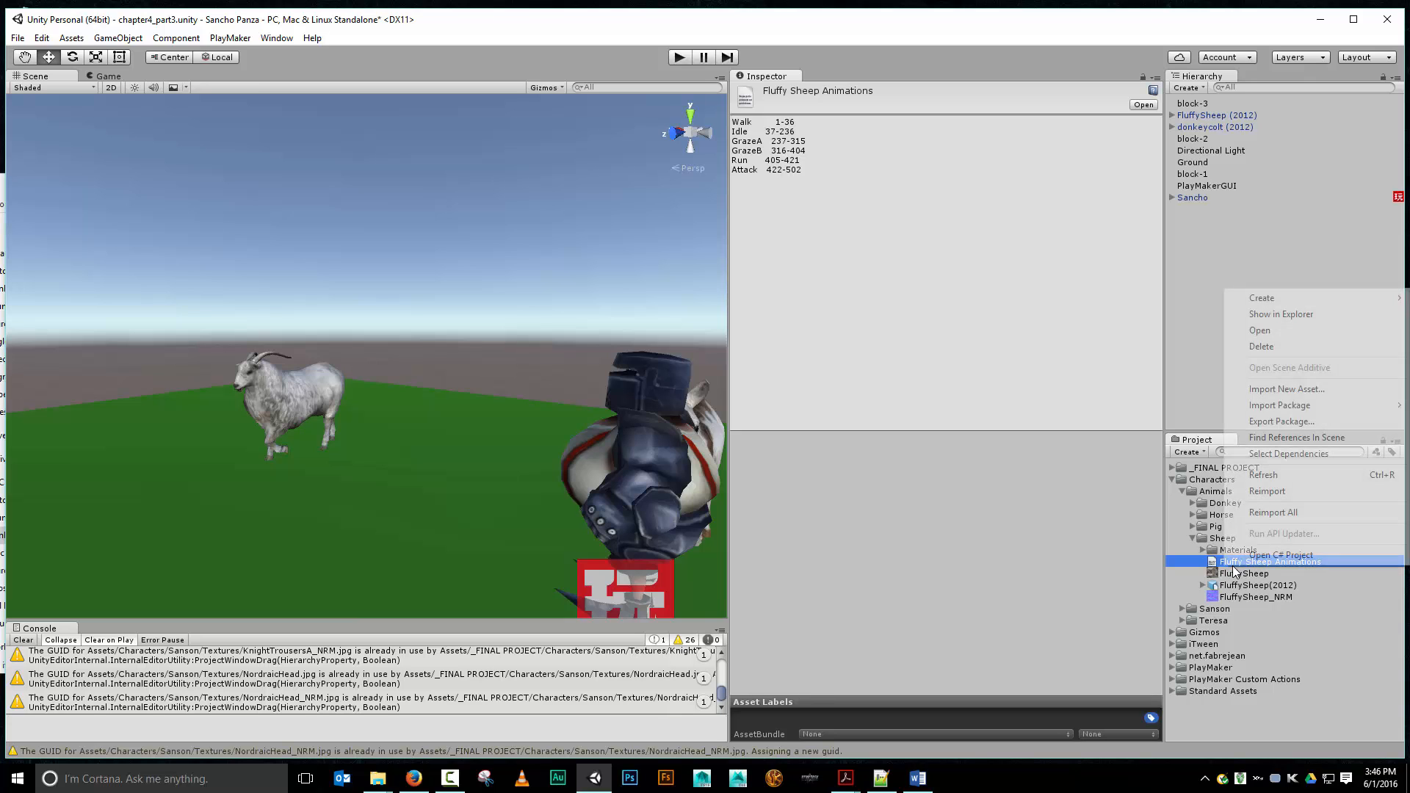
pyautogui.click(1286, 319)
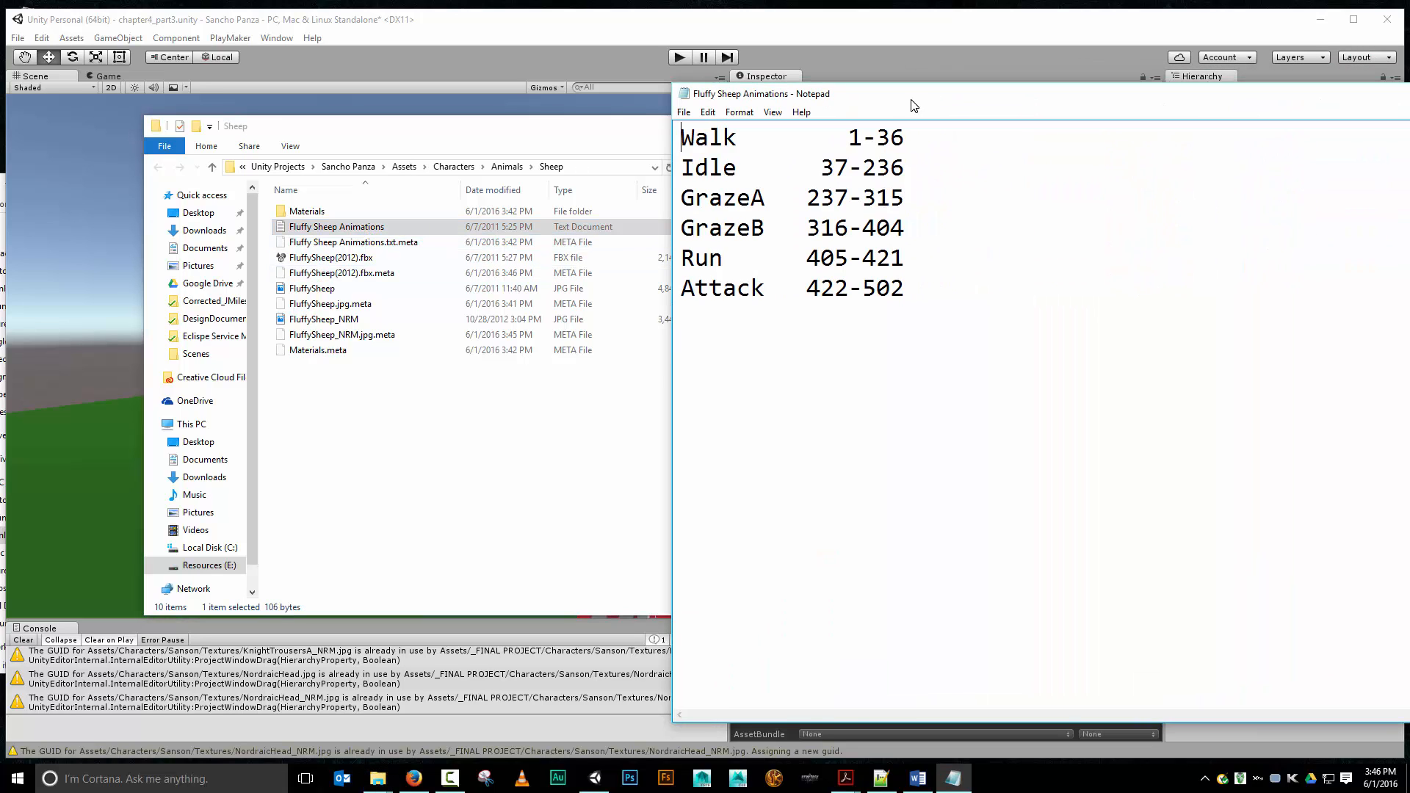
pyautogui.moveTo(915, 106); pyautogui.dragTo(1409, 105)
pyautogui.click(826, 126)
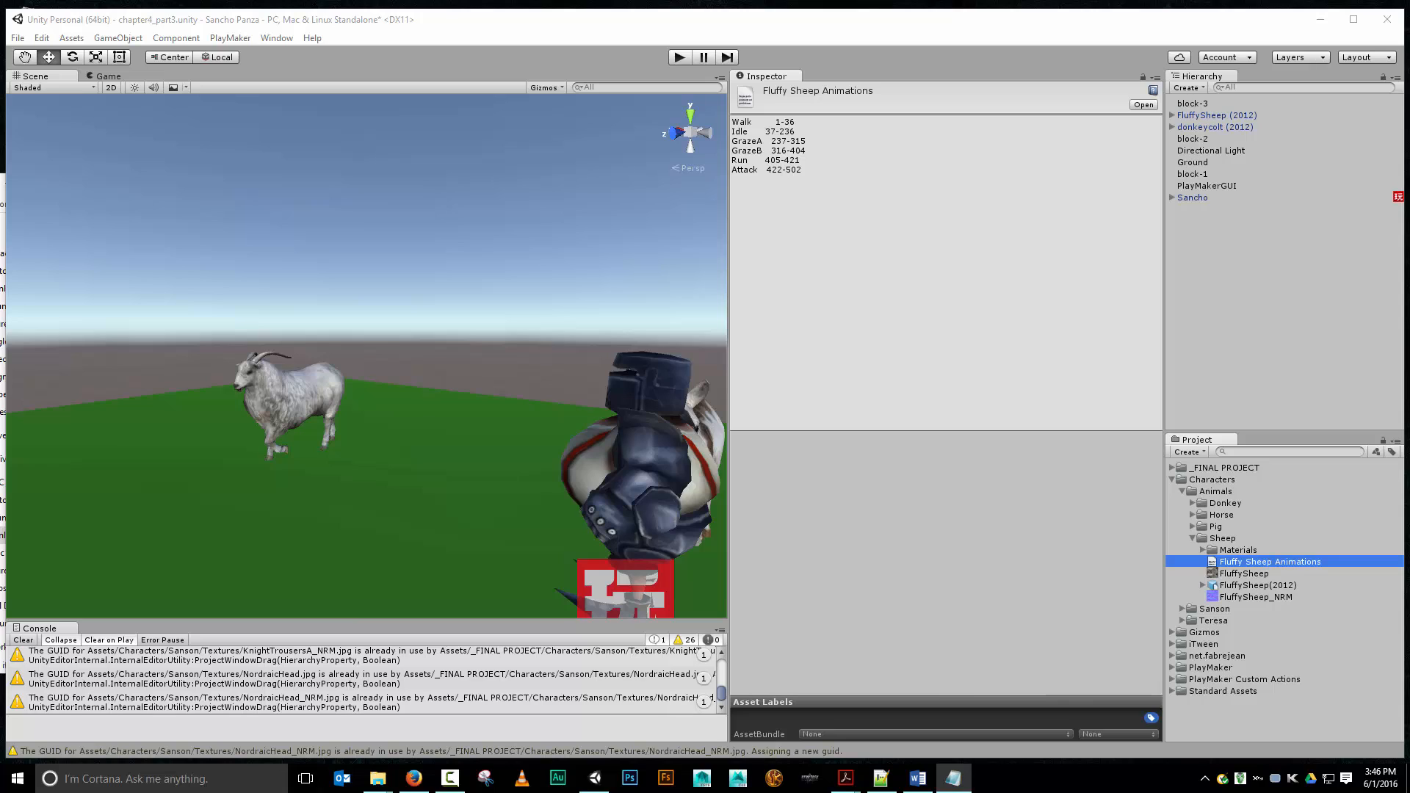
# In the FluffySheep(2012) animation import settings, rename the existing clip to Walk with start frame 1 and end frame 36.
pyautogui.click(1197, 116)
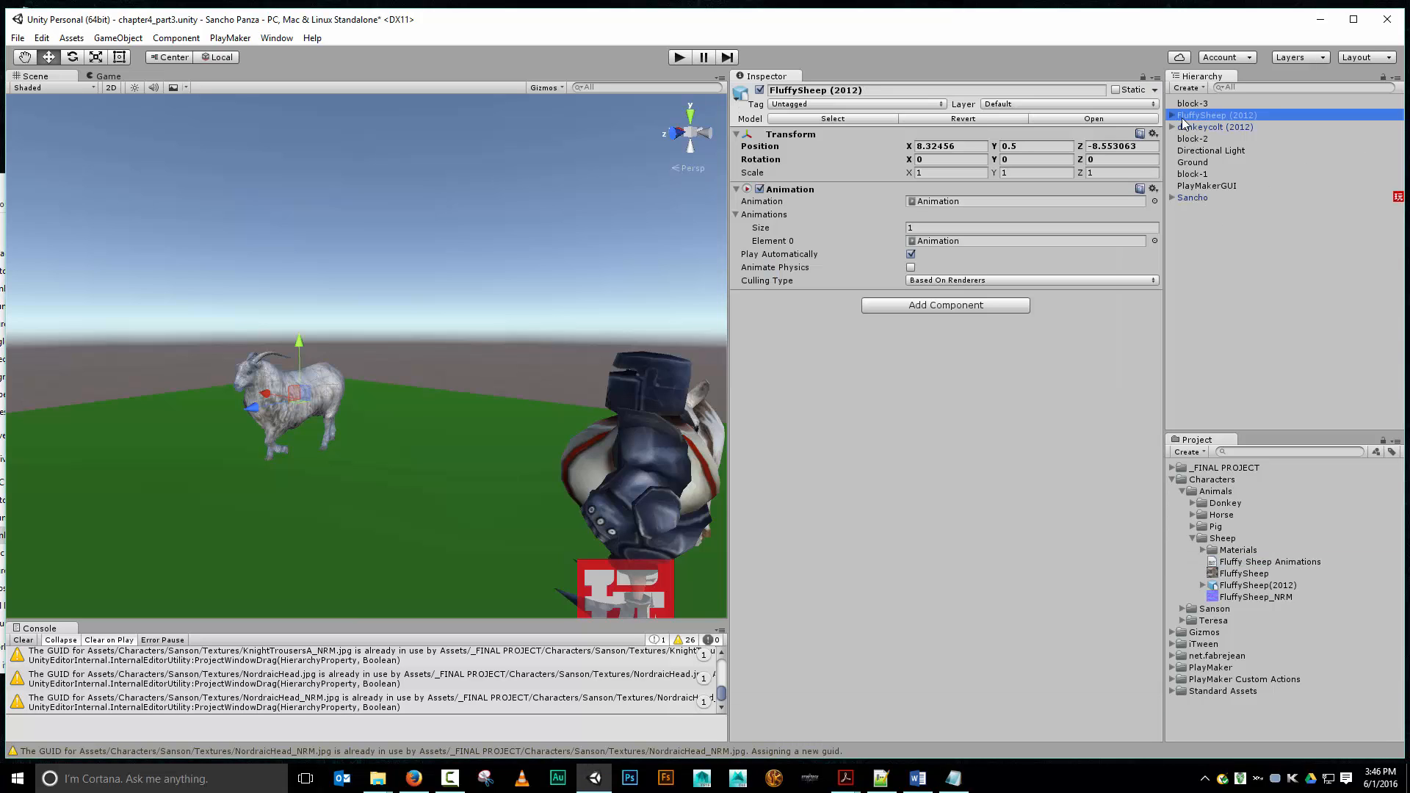
pyautogui.click(1262, 586)
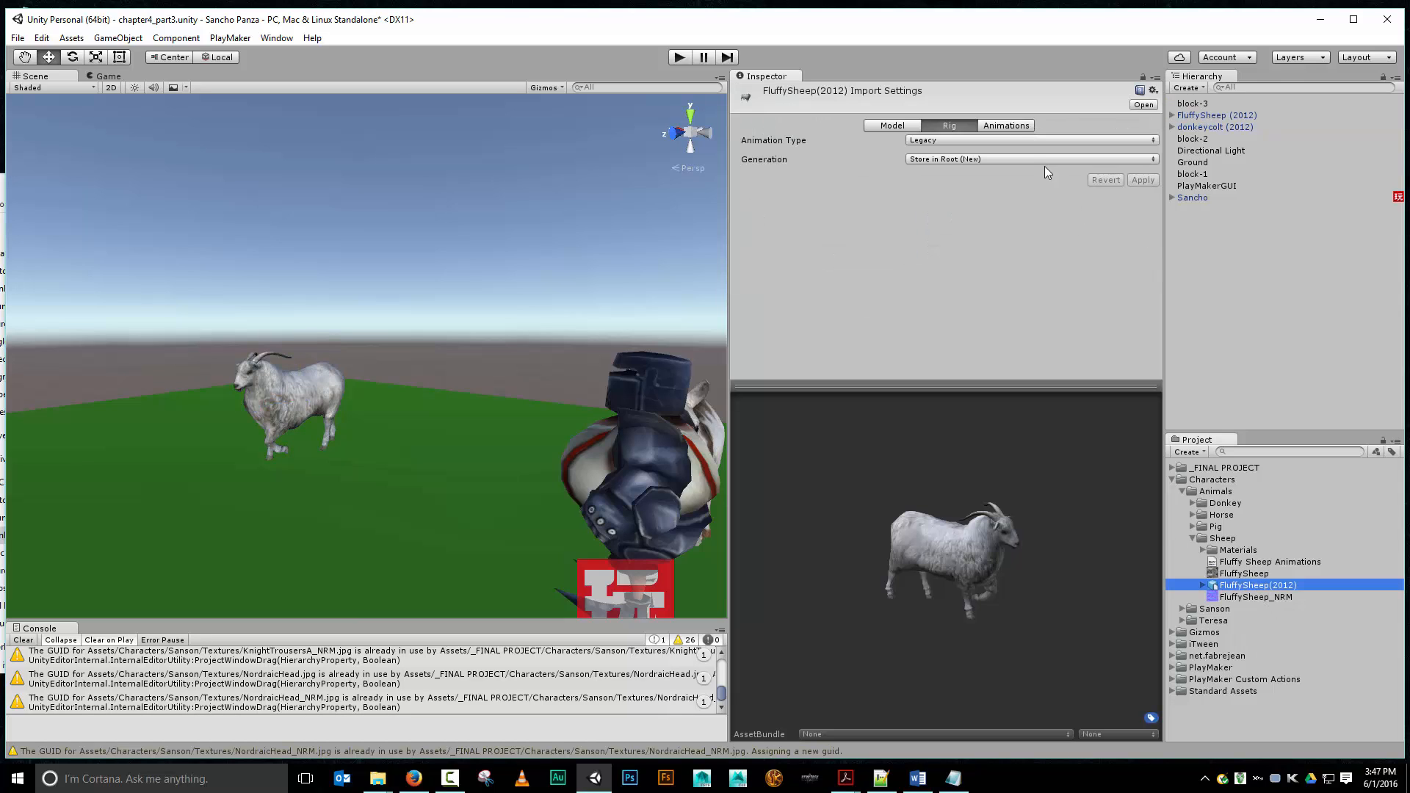
pyautogui.click(1001, 128)
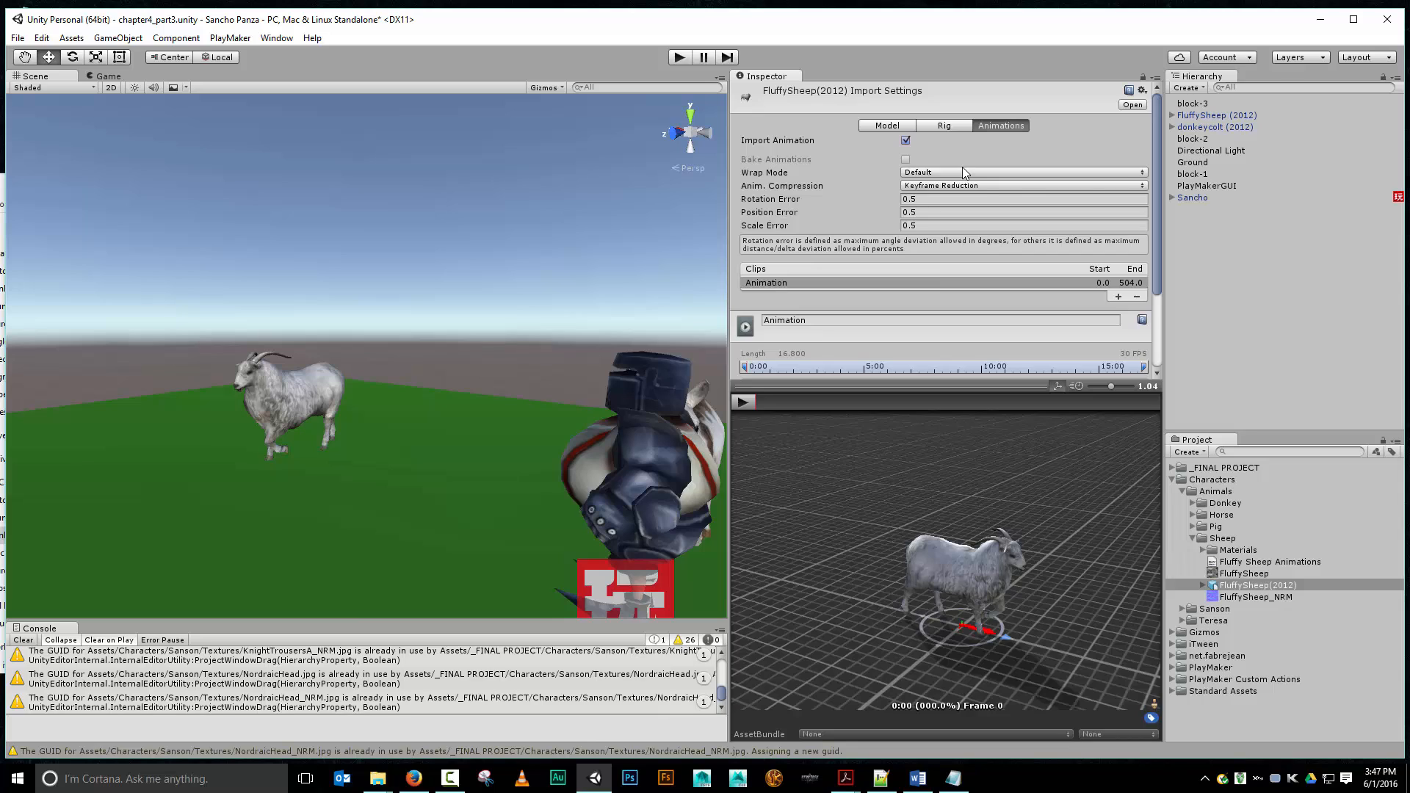
pyautogui.scroll(-3, 962, 166)
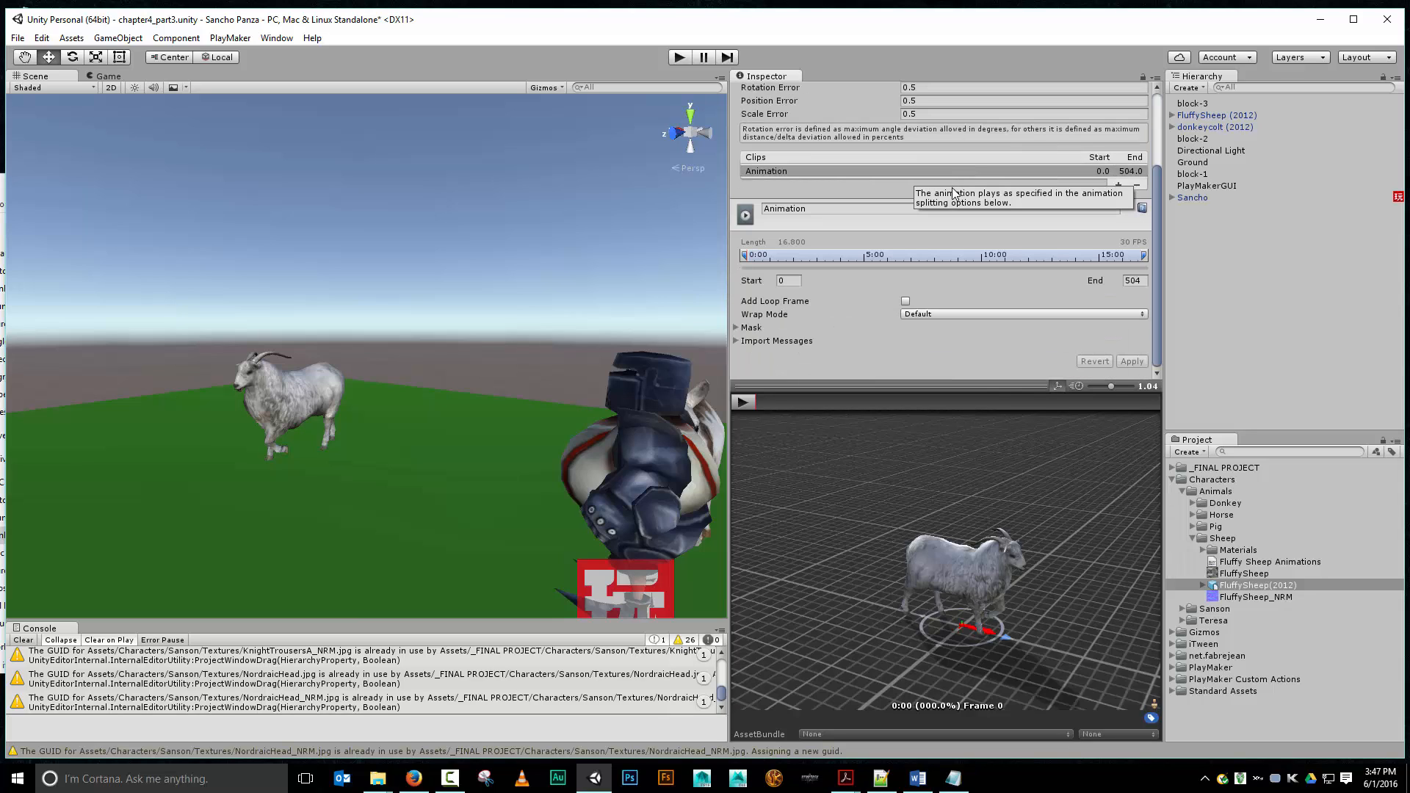
pyautogui.click(888, 213)
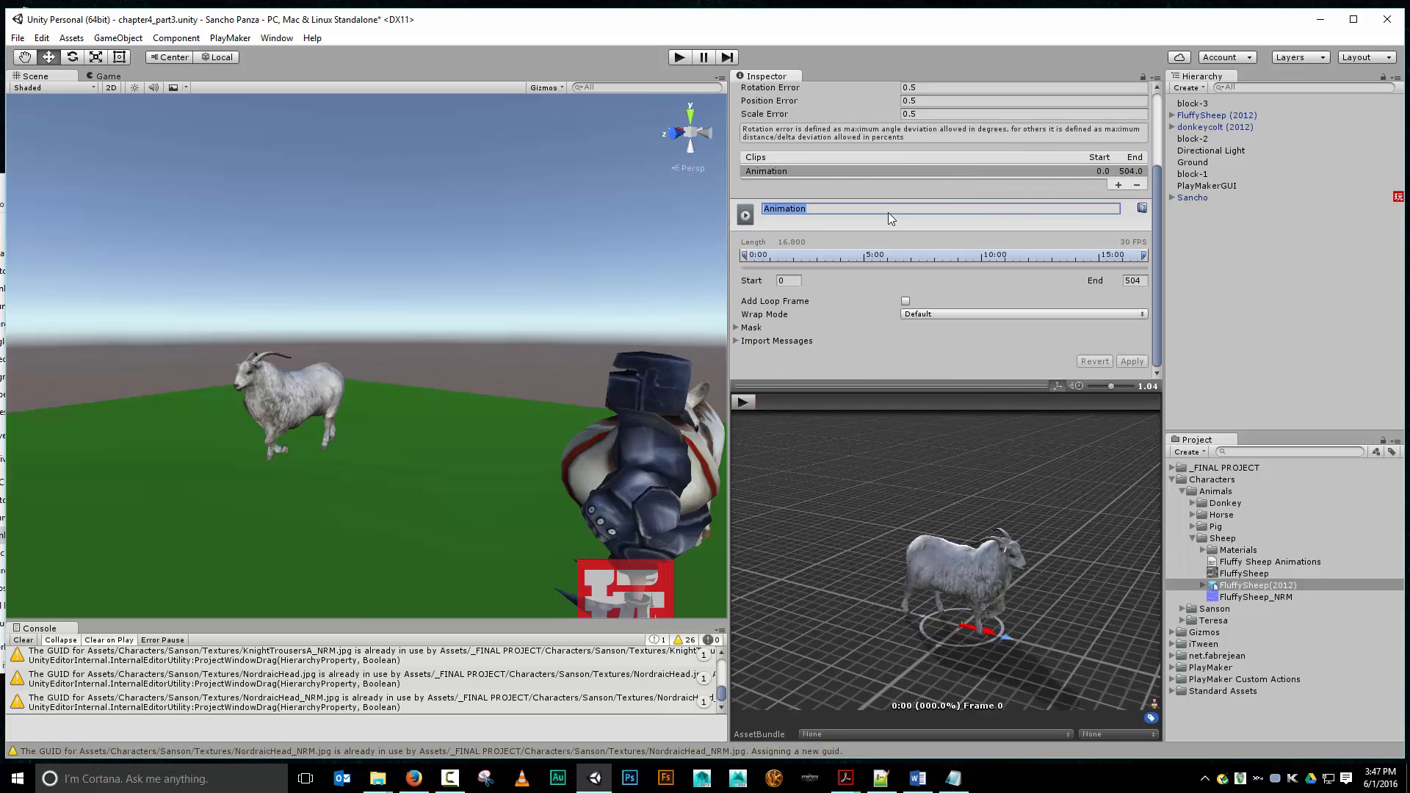
pyautogui.write('Walk')
pyautogui.click(798, 281)
pyautogui.write('1')
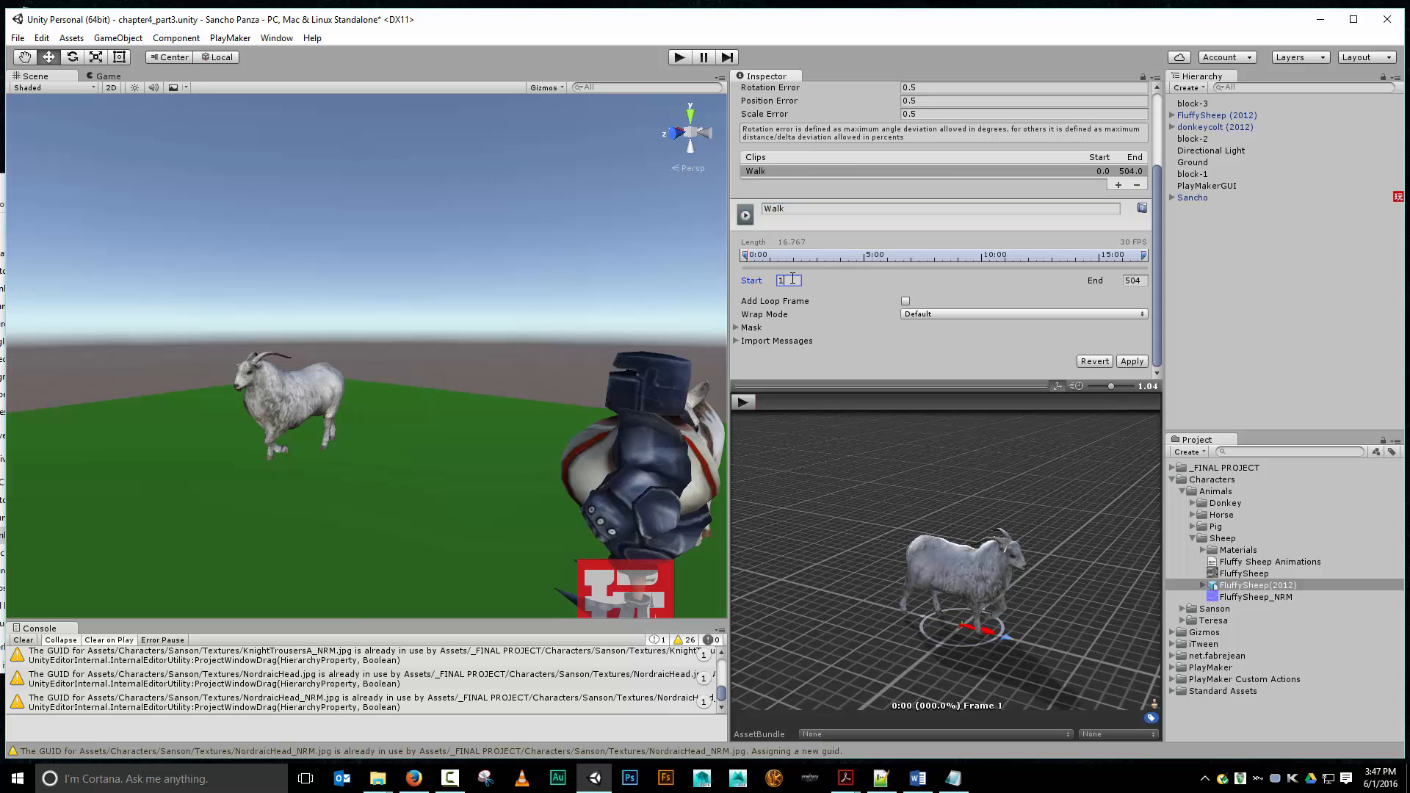
pyautogui.press('Tab')
pyautogui.write('36')
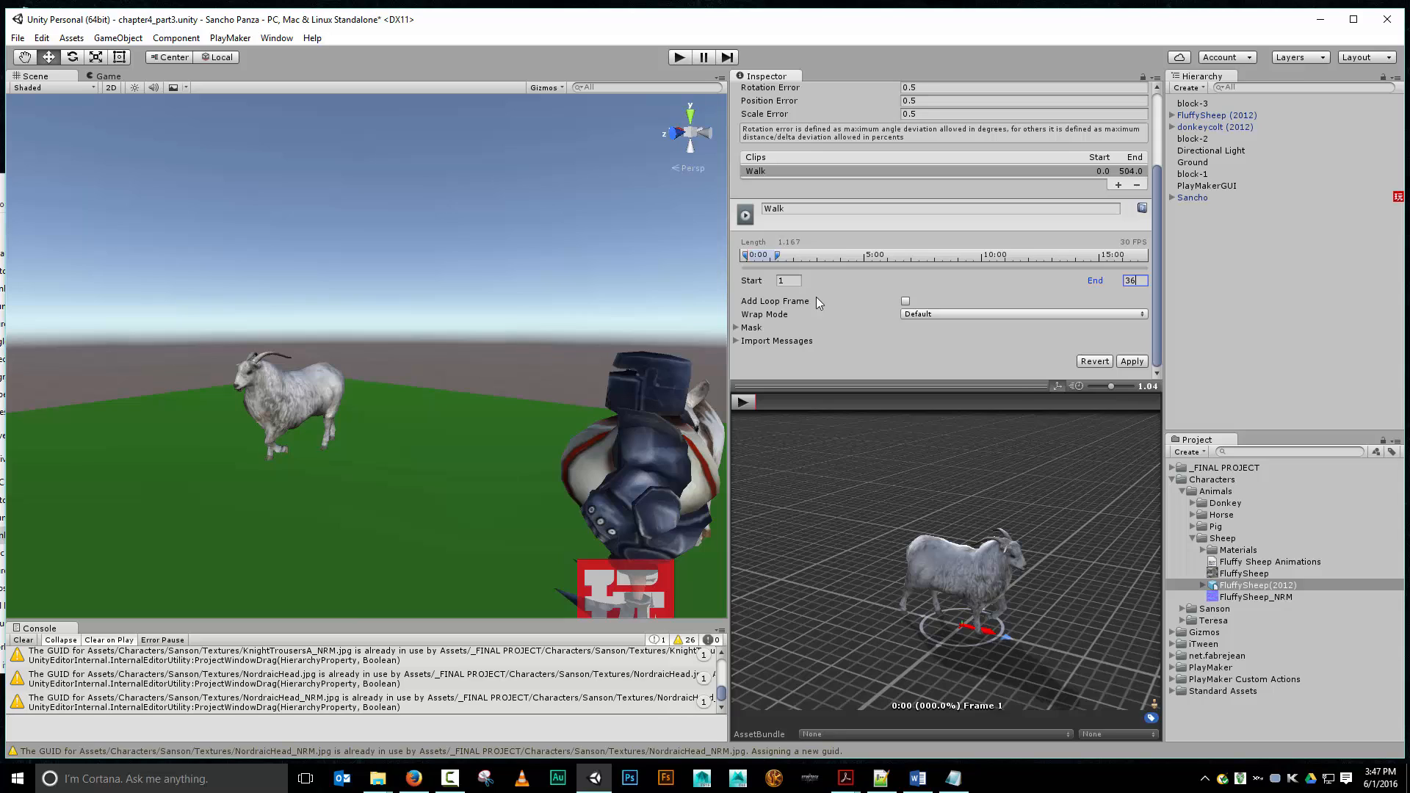
# Set the sheep's Walk clip Wrap Mode to Loop and play the clip in the preview.
pyautogui.click(958, 314)
pyautogui.click(1006, 362)
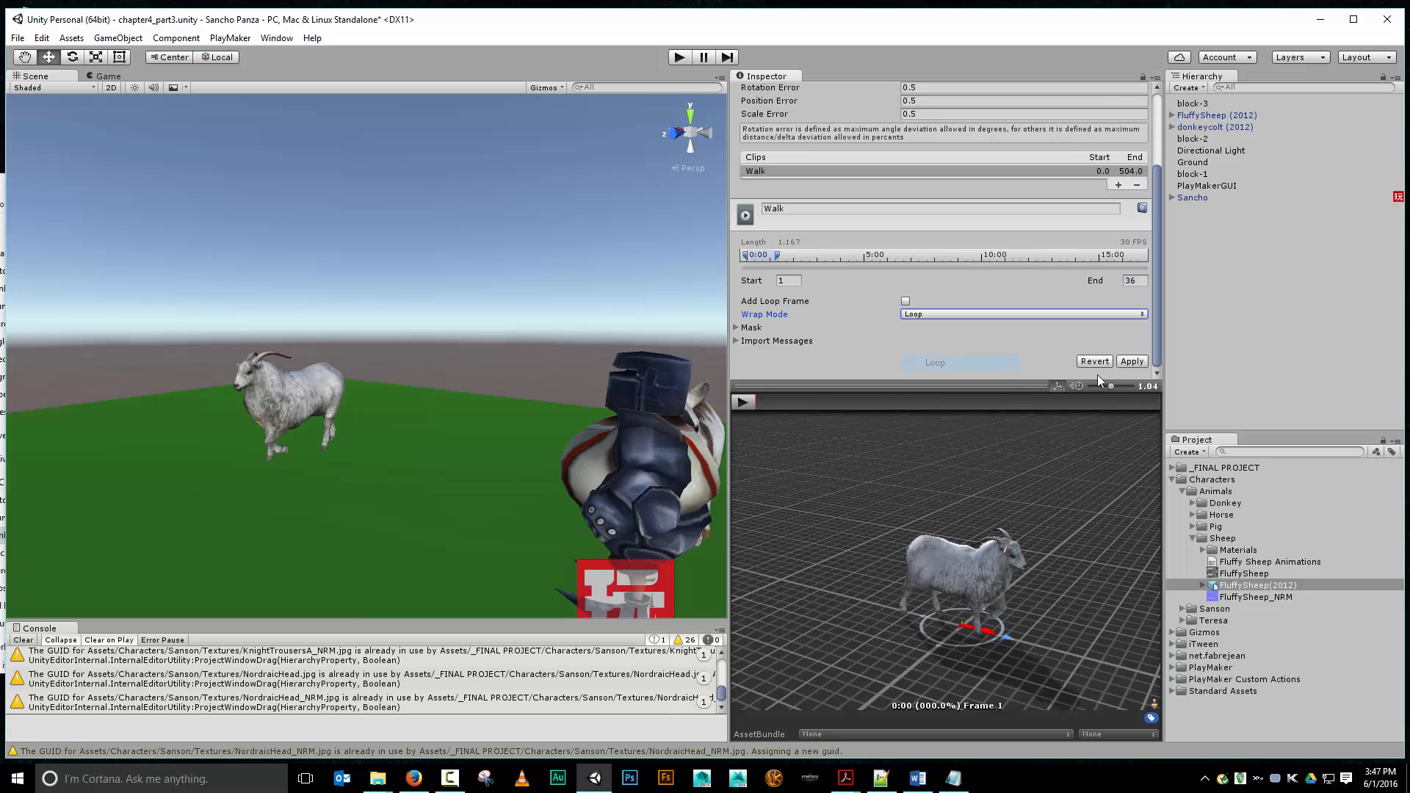
pyautogui.click(743, 401)
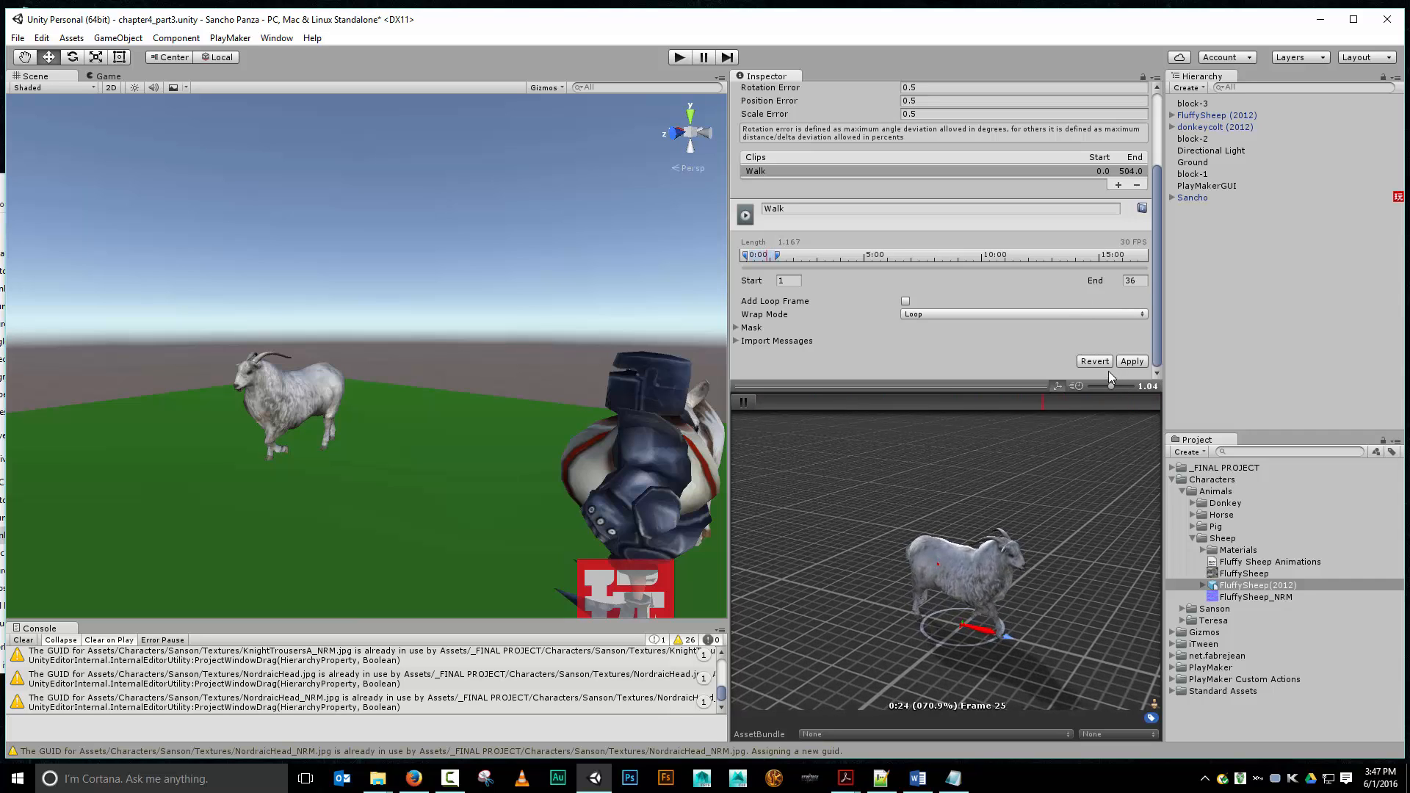
# Set the sheep's Walk clip end frame to 35 and apply the import settings.
pyautogui.click(1130, 281)
pyautogui.write('35')
pyautogui.click(1132, 361)
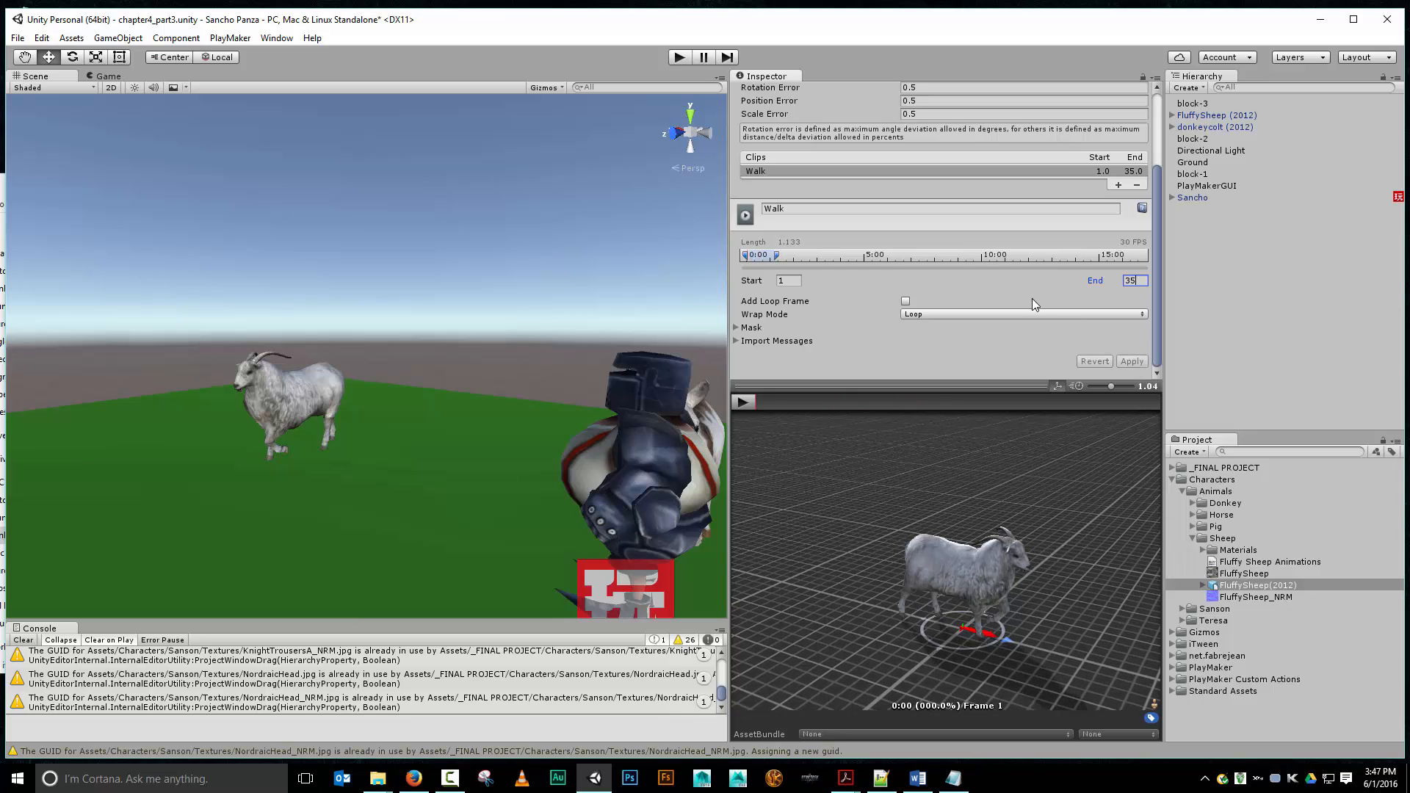
# Add a second animation clip to FluffySheep(2012) named Idle, with start frame 37 and end frame 236.
pyautogui.click(1118, 185)
pyautogui.click(972, 224)
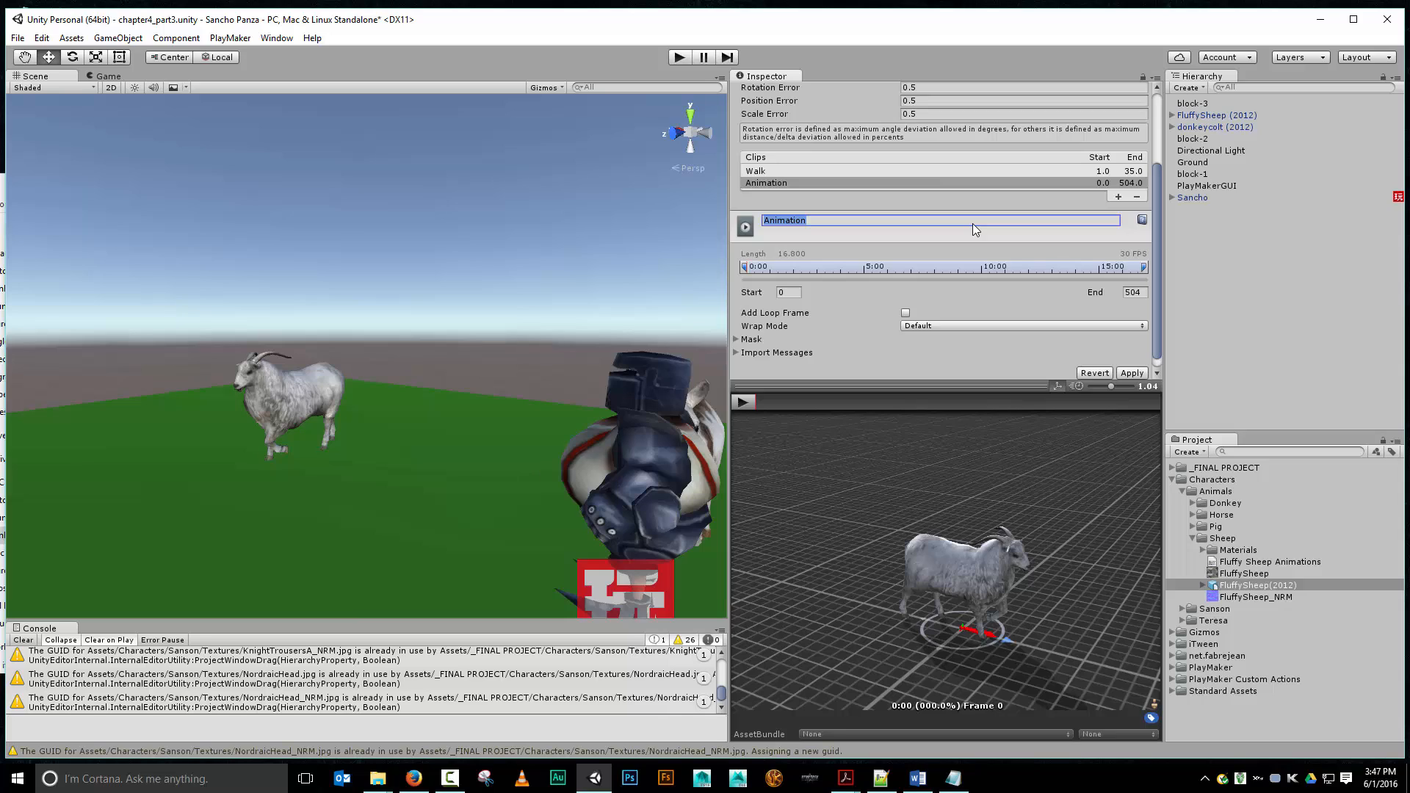
pyautogui.write('Idle')
pyautogui.click(796, 293)
pyautogui.write('37')
pyautogui.press('Tab')
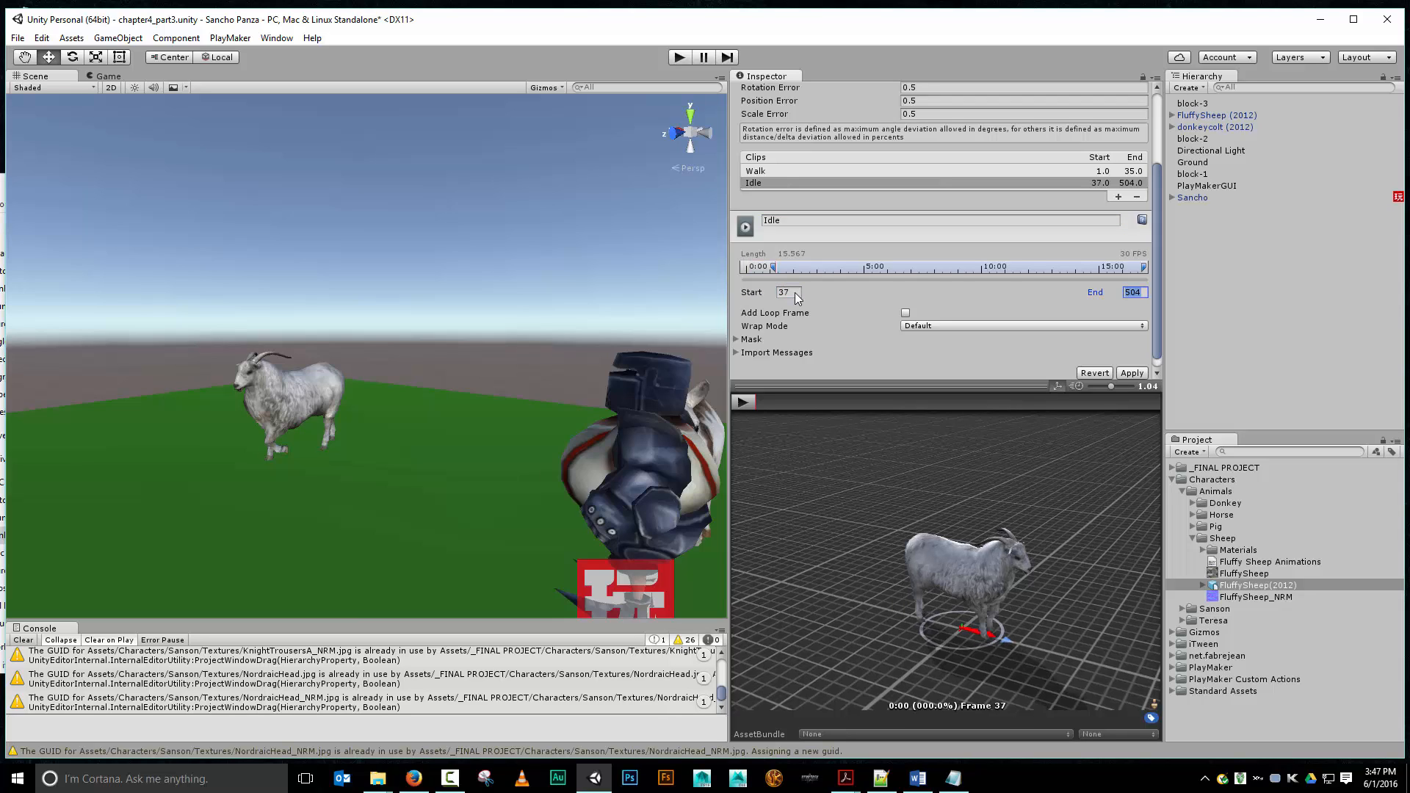
pyautogui.write('236')
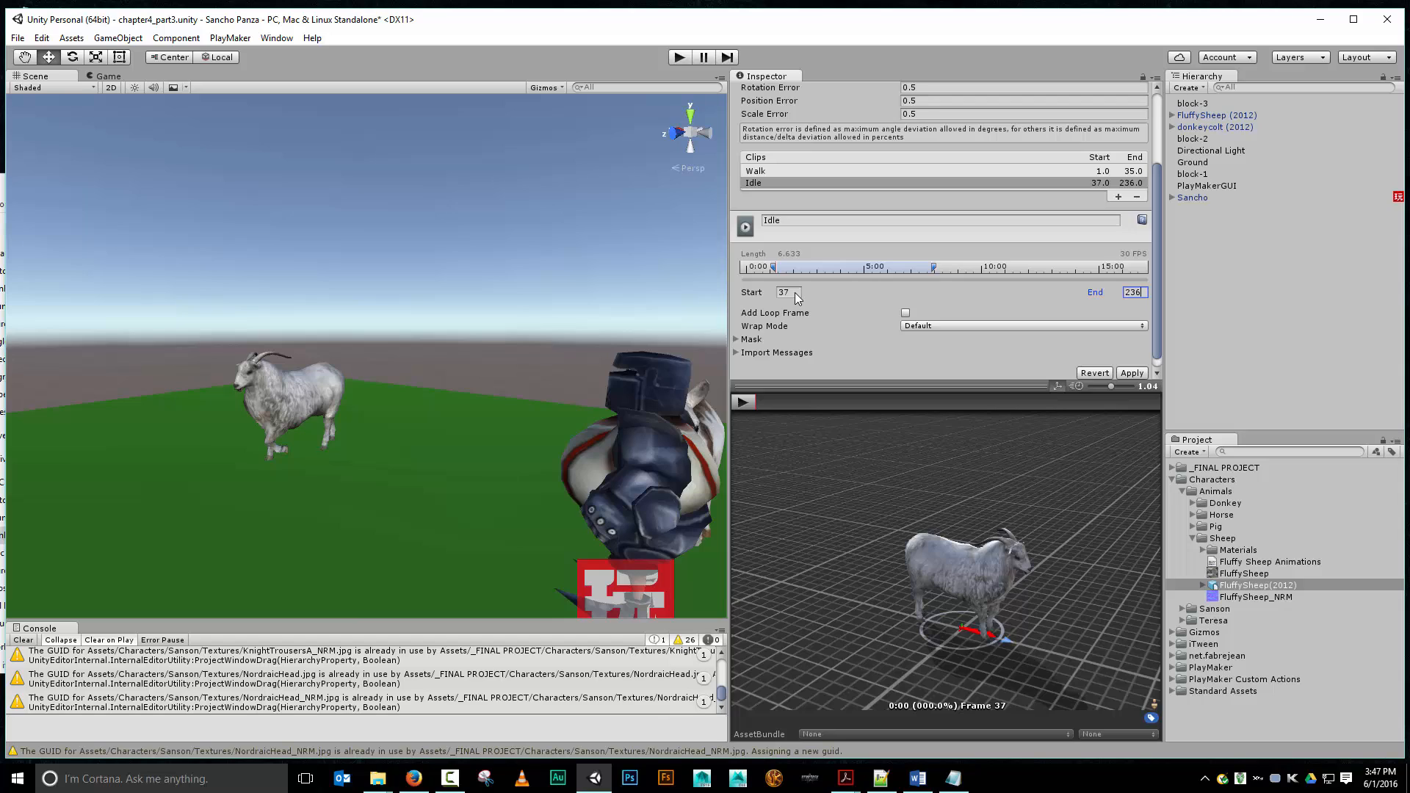
# Set the Idle clip's Wrap Mode to Loop and play it in the preview.
pyautogui.click(971, 323)
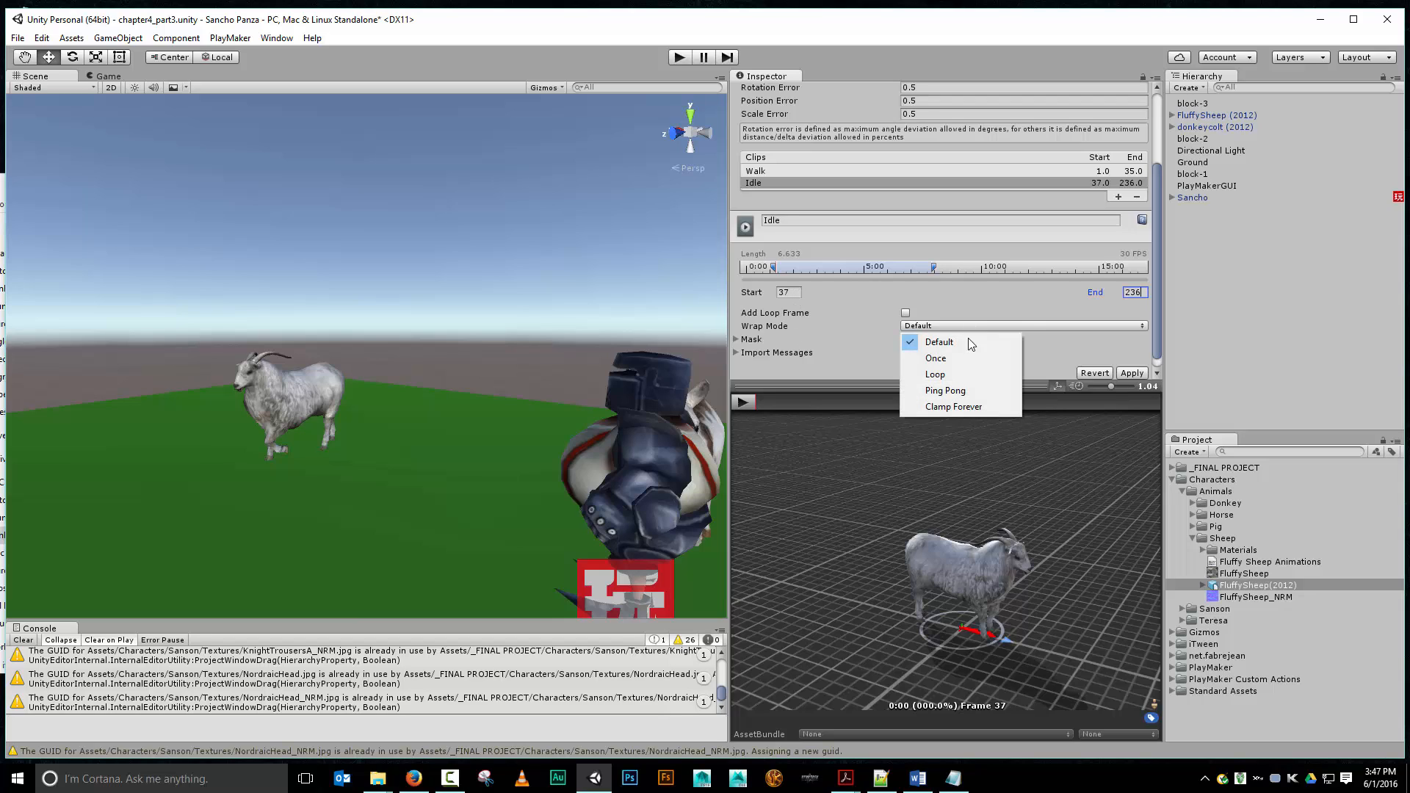
pyautogui.click(960, 374)
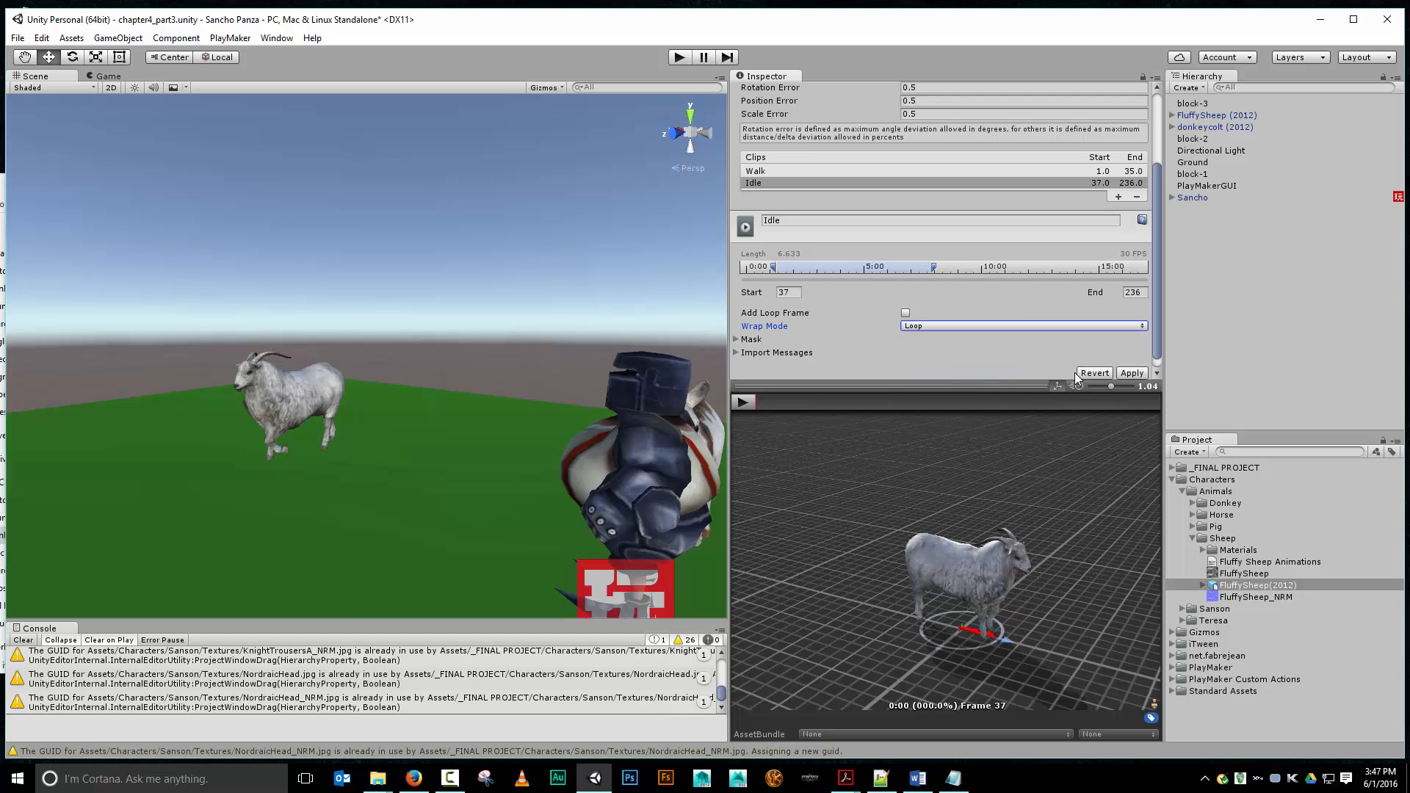
pyautogui.click(746, 403)
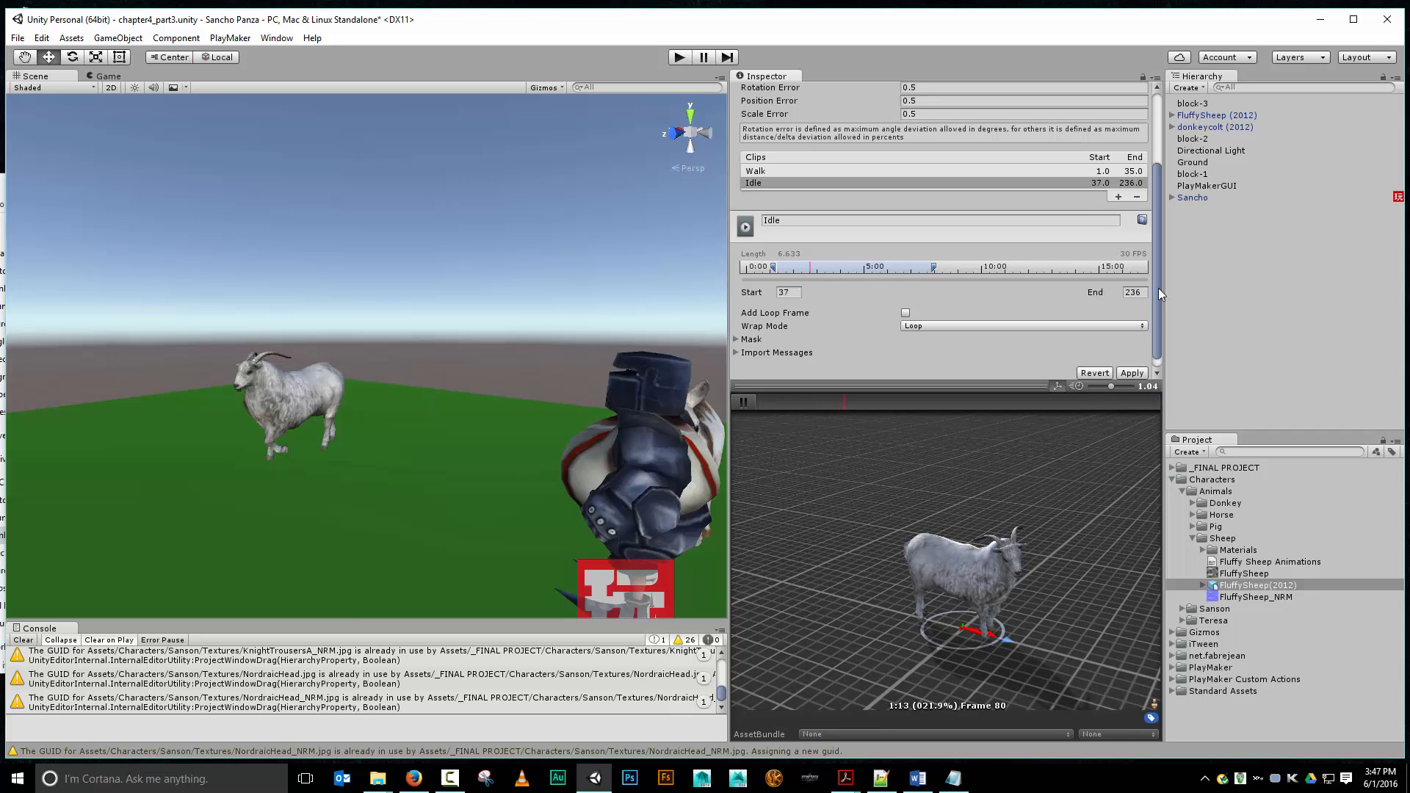
# Shorten the looping Idle clip by setting its end frame to 234, and apply the import settings.
pyautogui.click(1141, 293)
pyautogui.write('235')
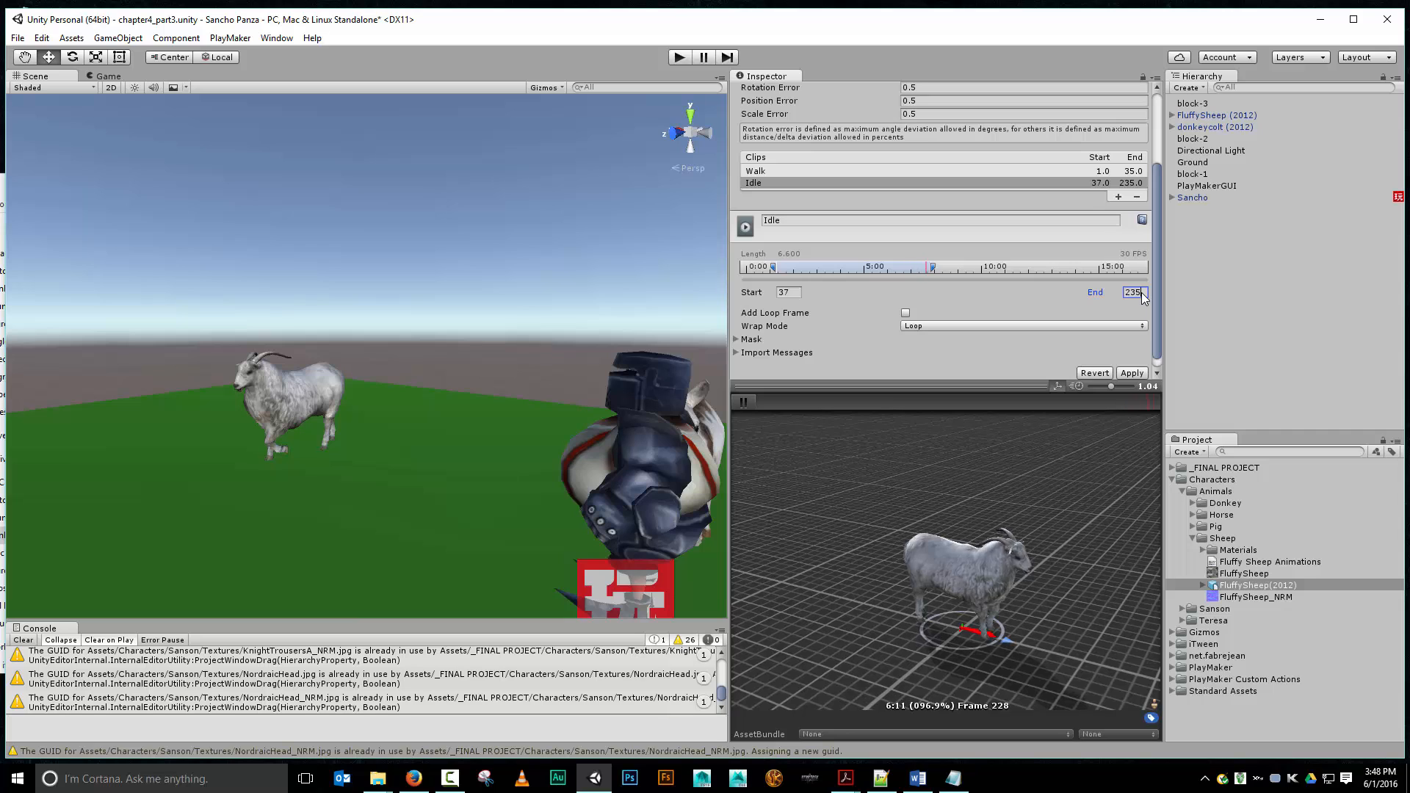
pyautogui.press('BackSpace')
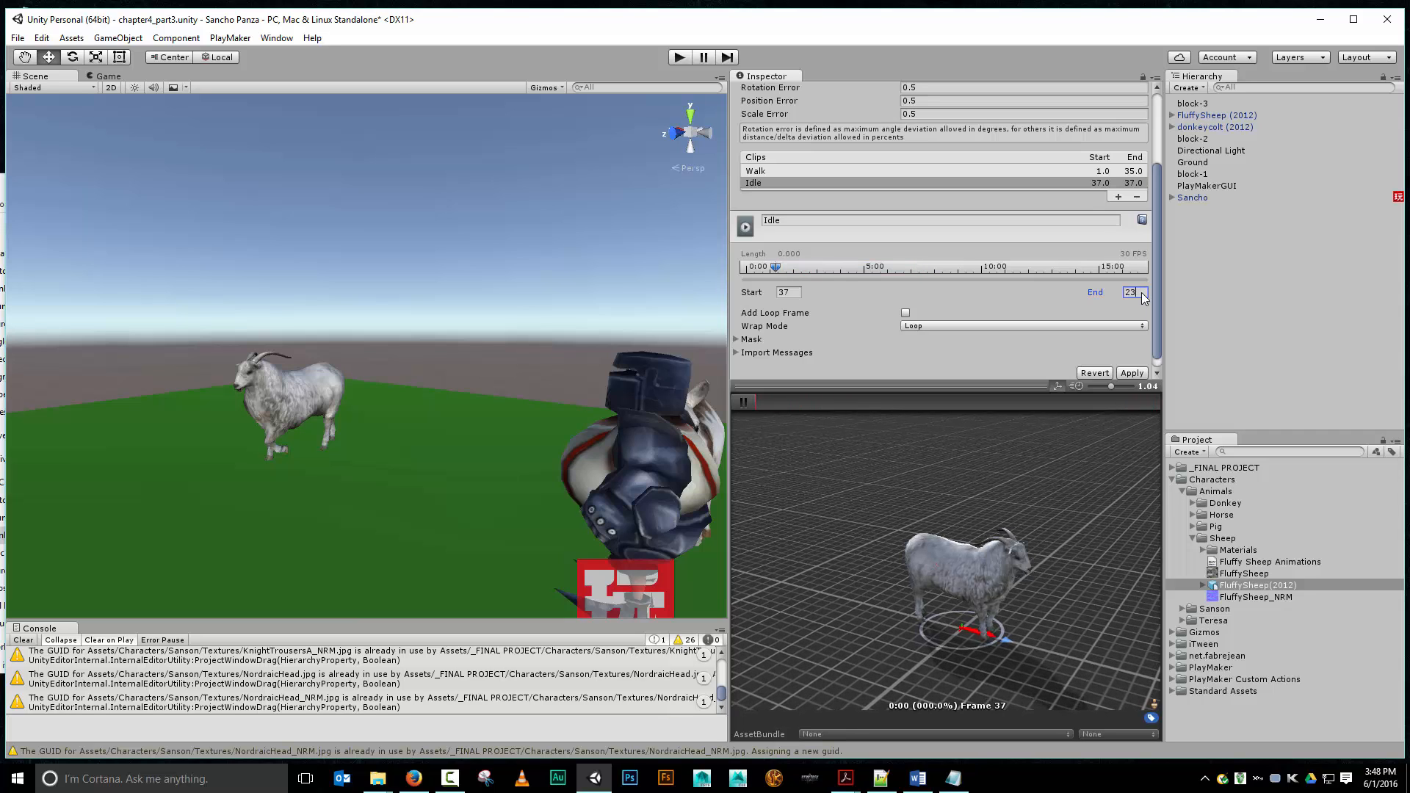
pyautogui.write('4')
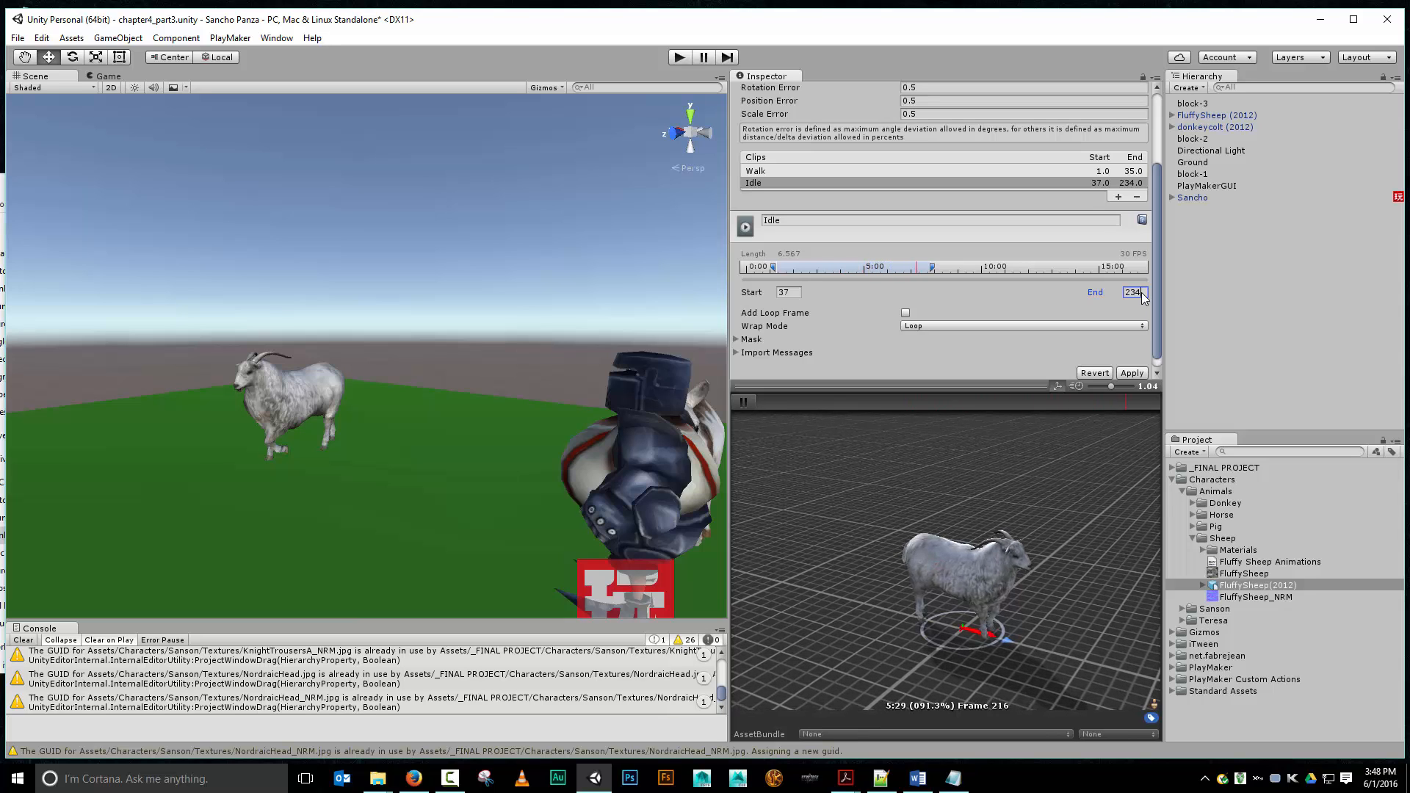
pyautogui.click(1132, 373)
# Add a third sheep animation clip named GrazeA, with start frame 237 and end frame 315.
pyautogui.click(1116, 197)
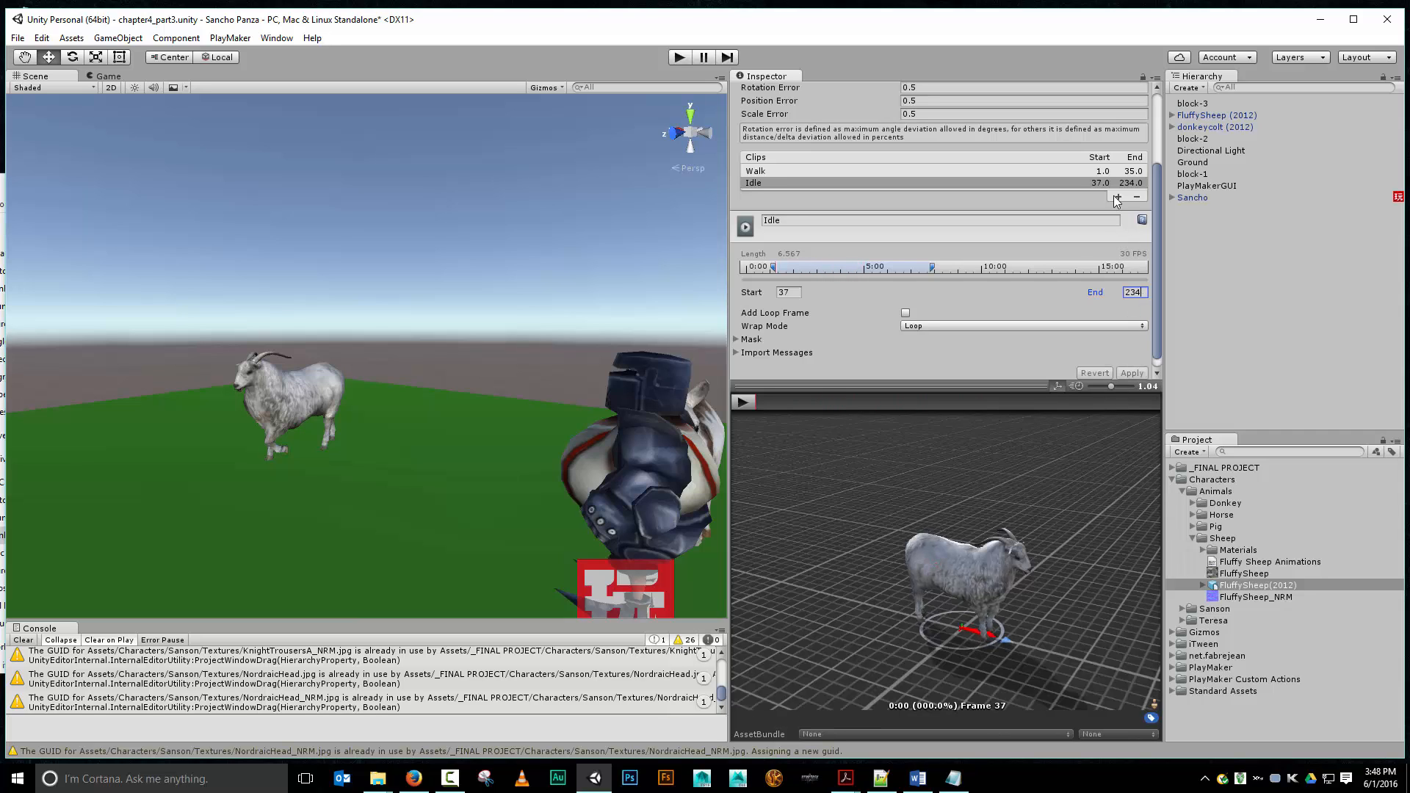
pyautogui.click(811, 232)
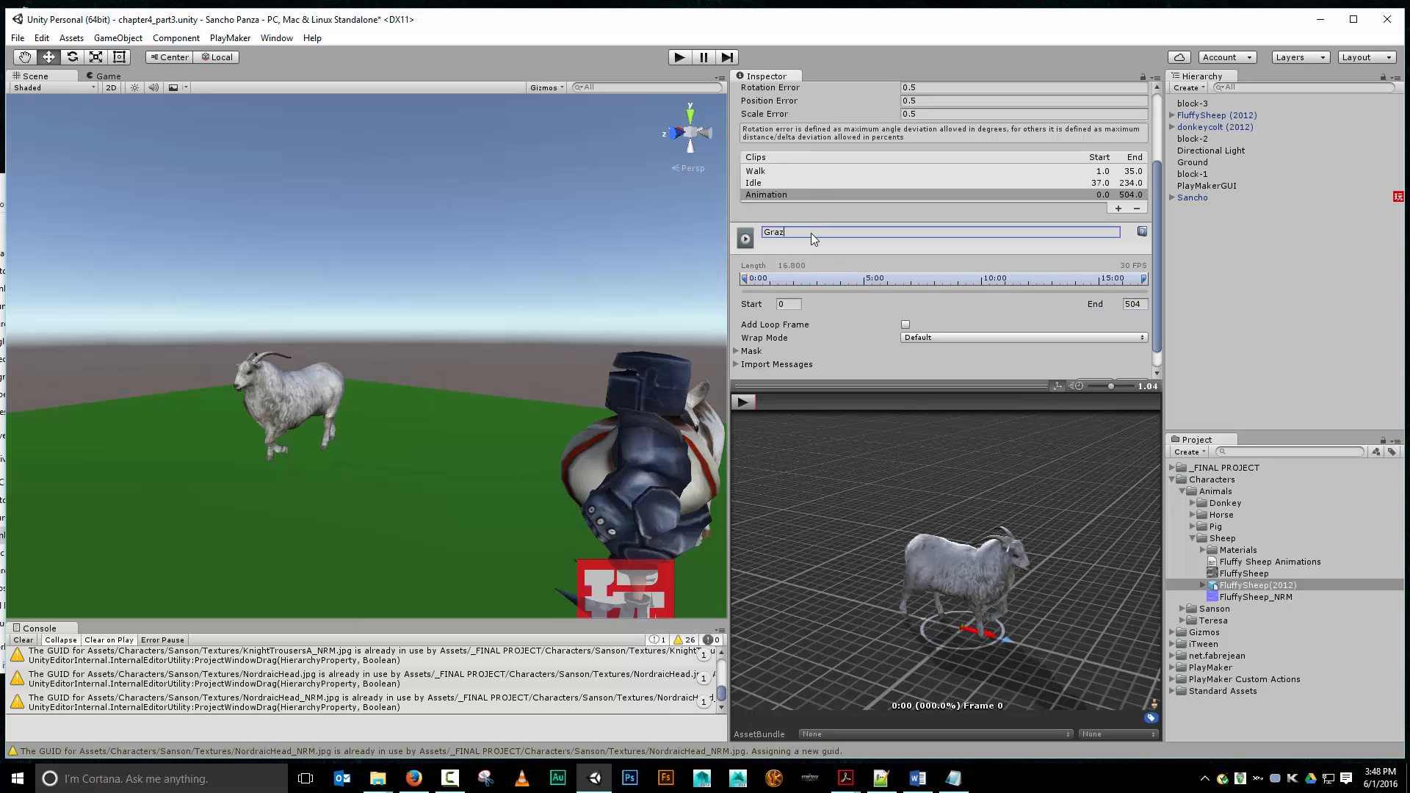
pyautogui.write('Grazwe')
pyautogui.press('BackSpace')
pyautogui.press('BackSpace')
pyautogui.click(796, 303)
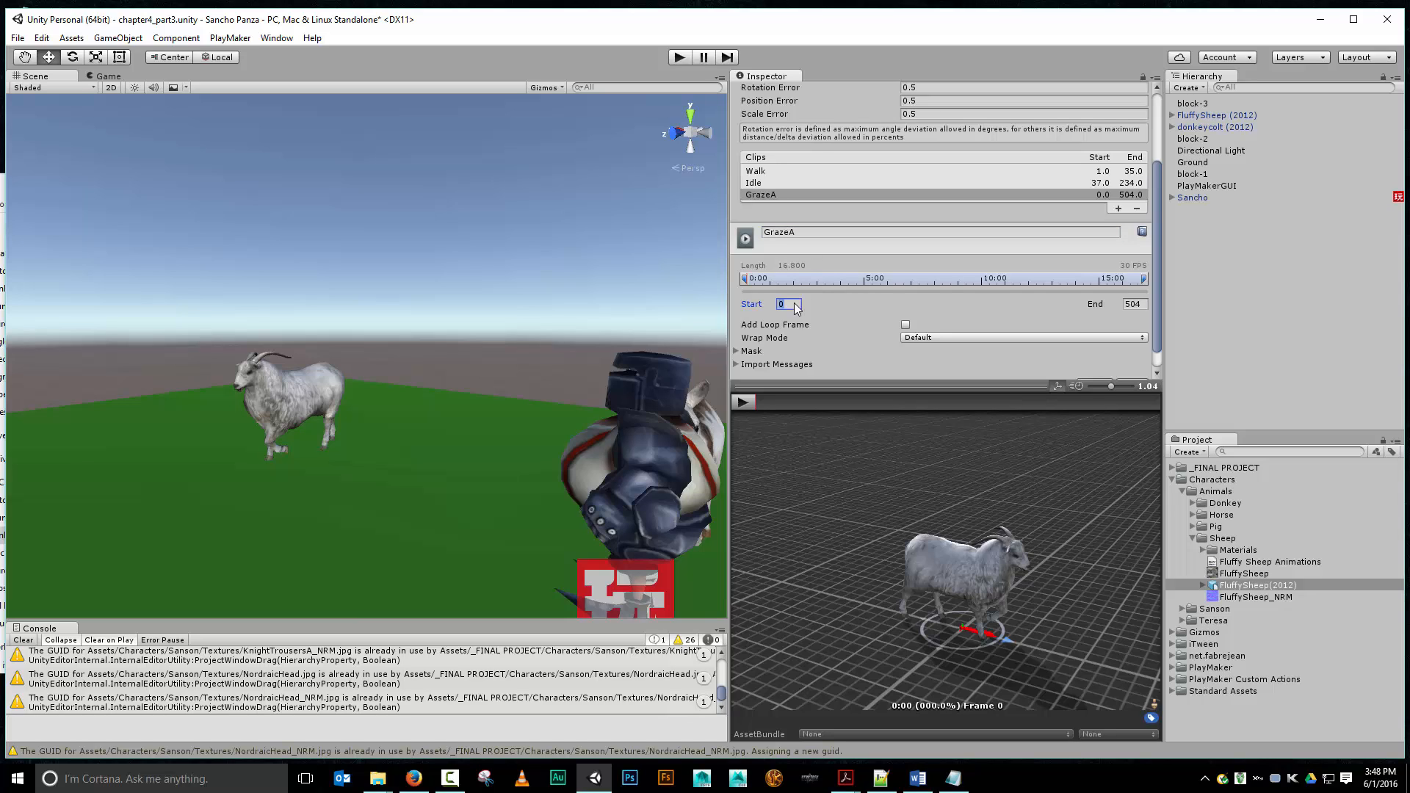
pyautogui.write('237')
pyautogui.press('Tab')
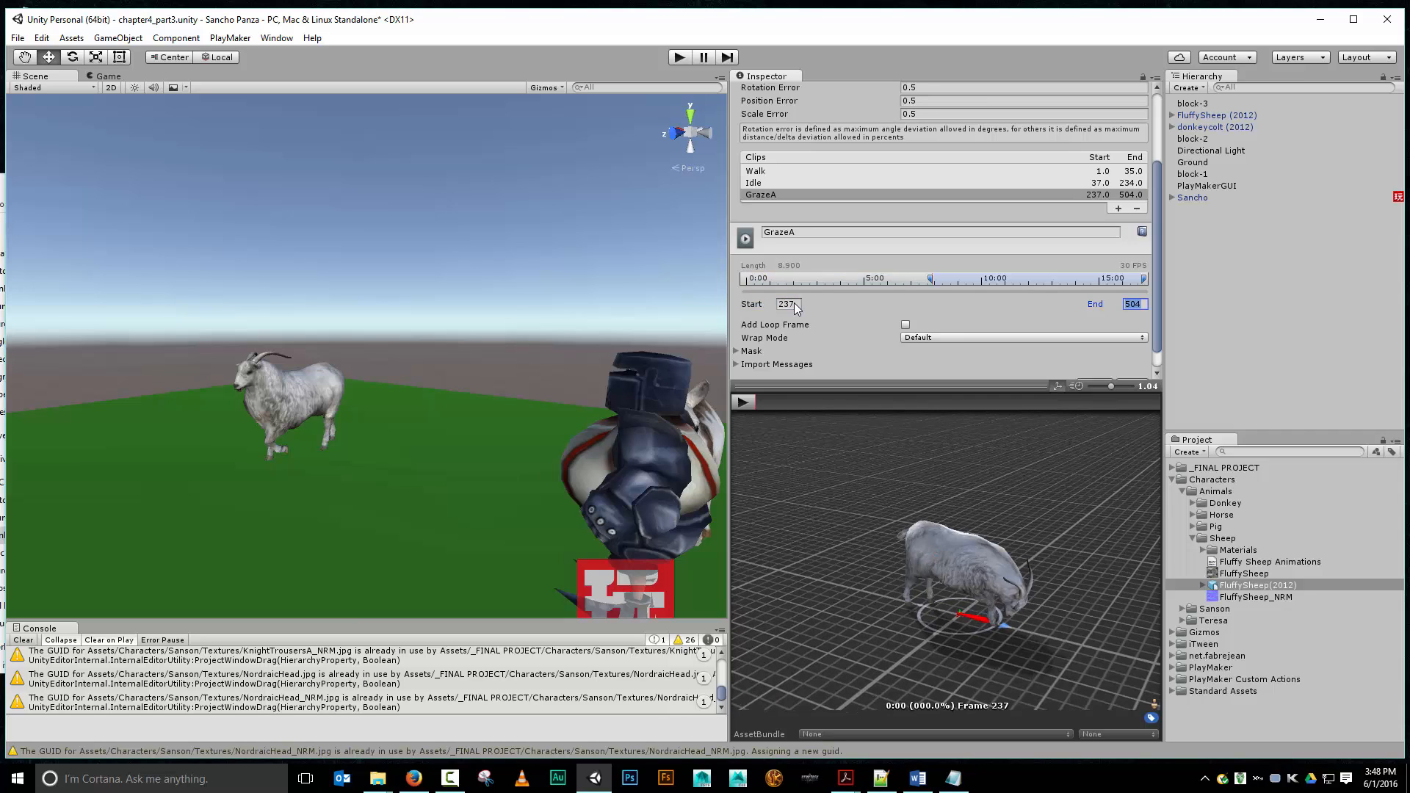
pyautogui.write('315')
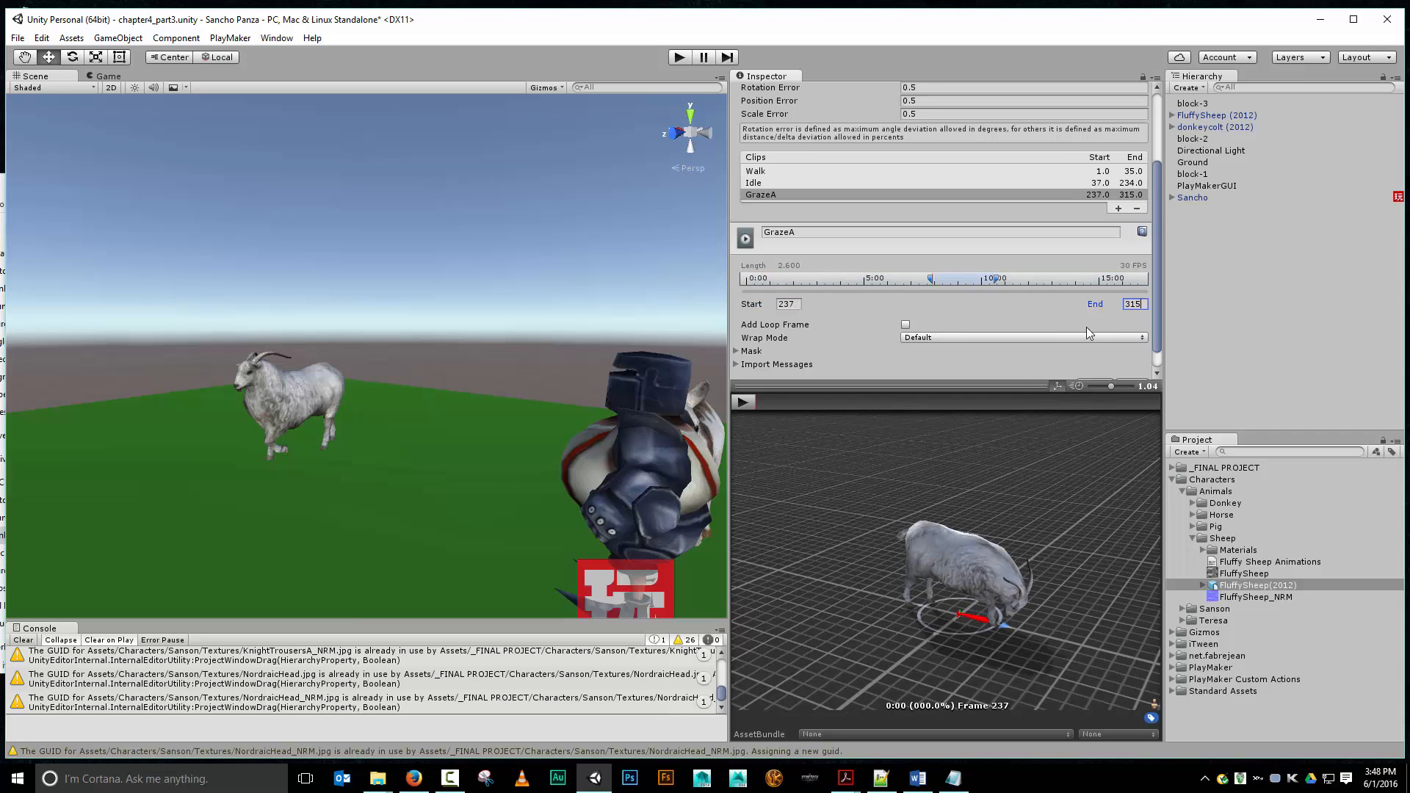
# Set the GrazeA clip's Wrap Mode to Loop and play it in the preview.
pyautogui.click(1063, 338)
pyautogui.click(955, 387)
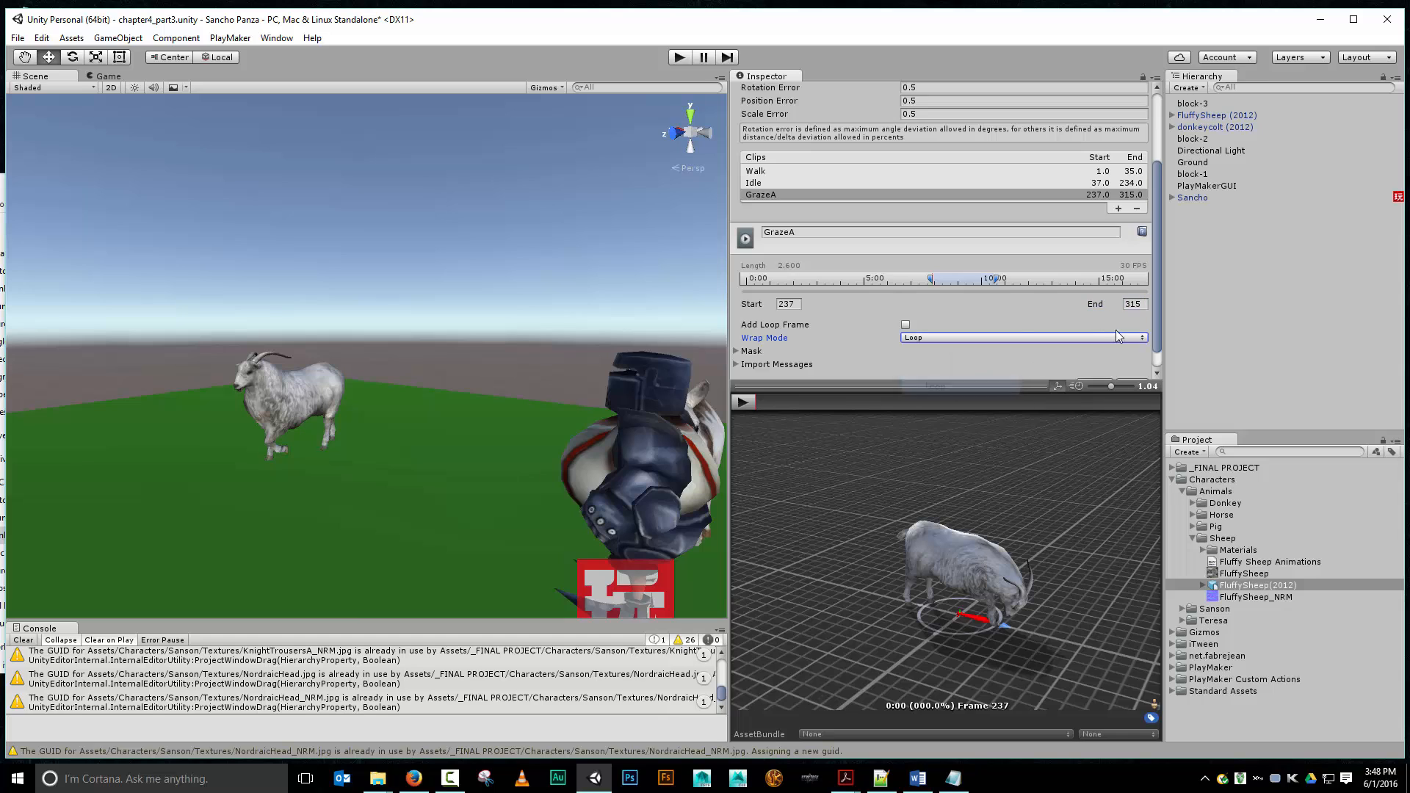
pyautogui.click(749, 401)
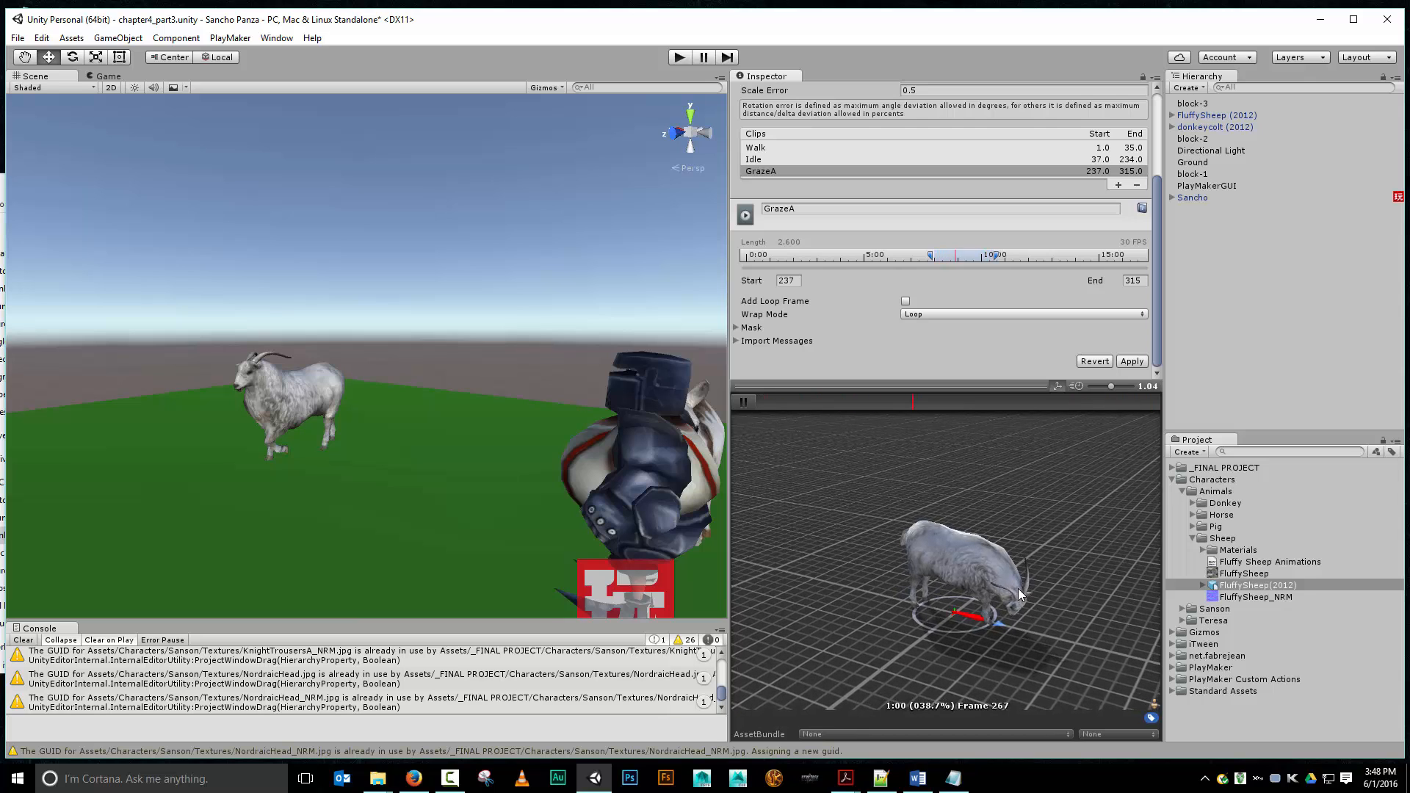
# Set the GrazeA clip's end frame to 314 and apply the import settings.
pyautogui.click(1140, 282)
pyautogui.write('314')
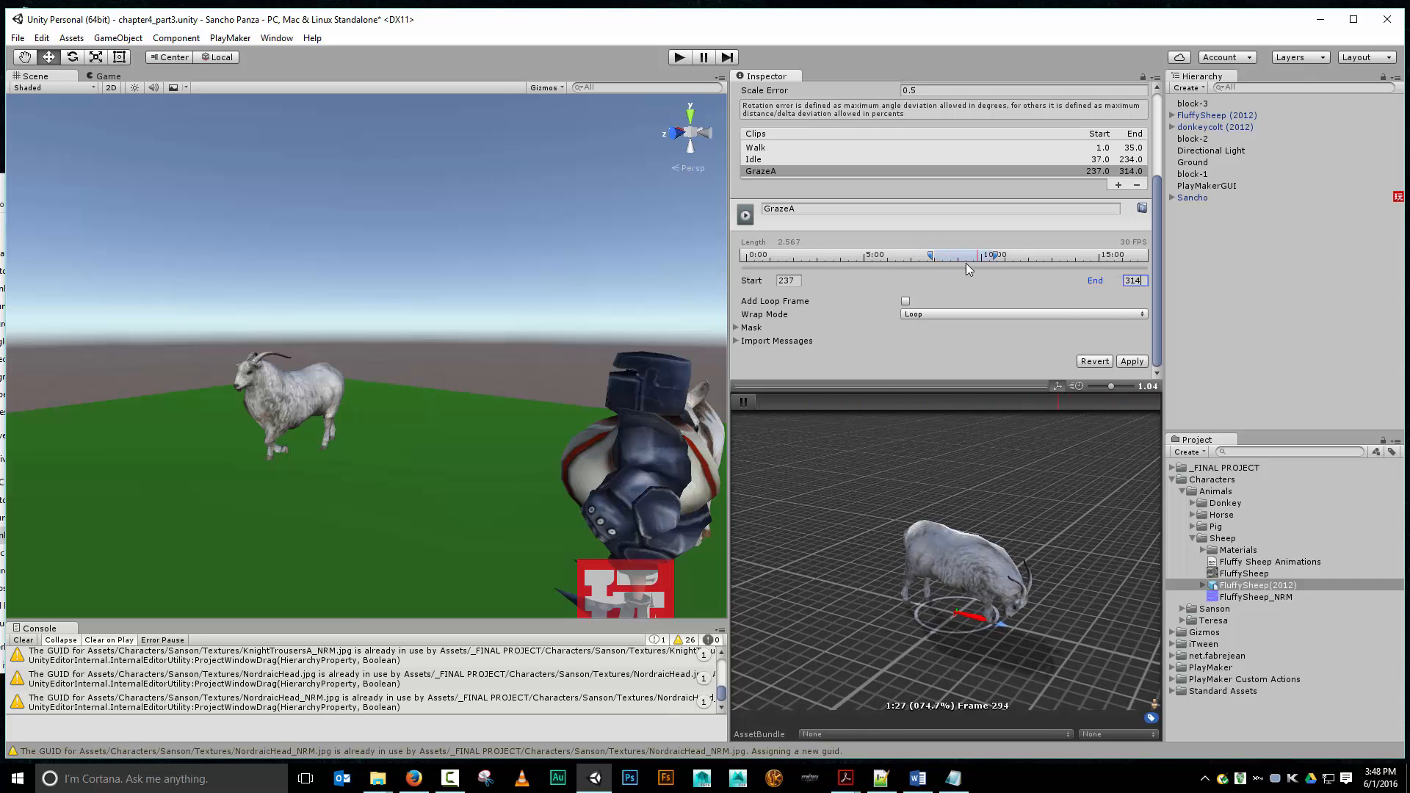
pyautogui.click(1132, 361)
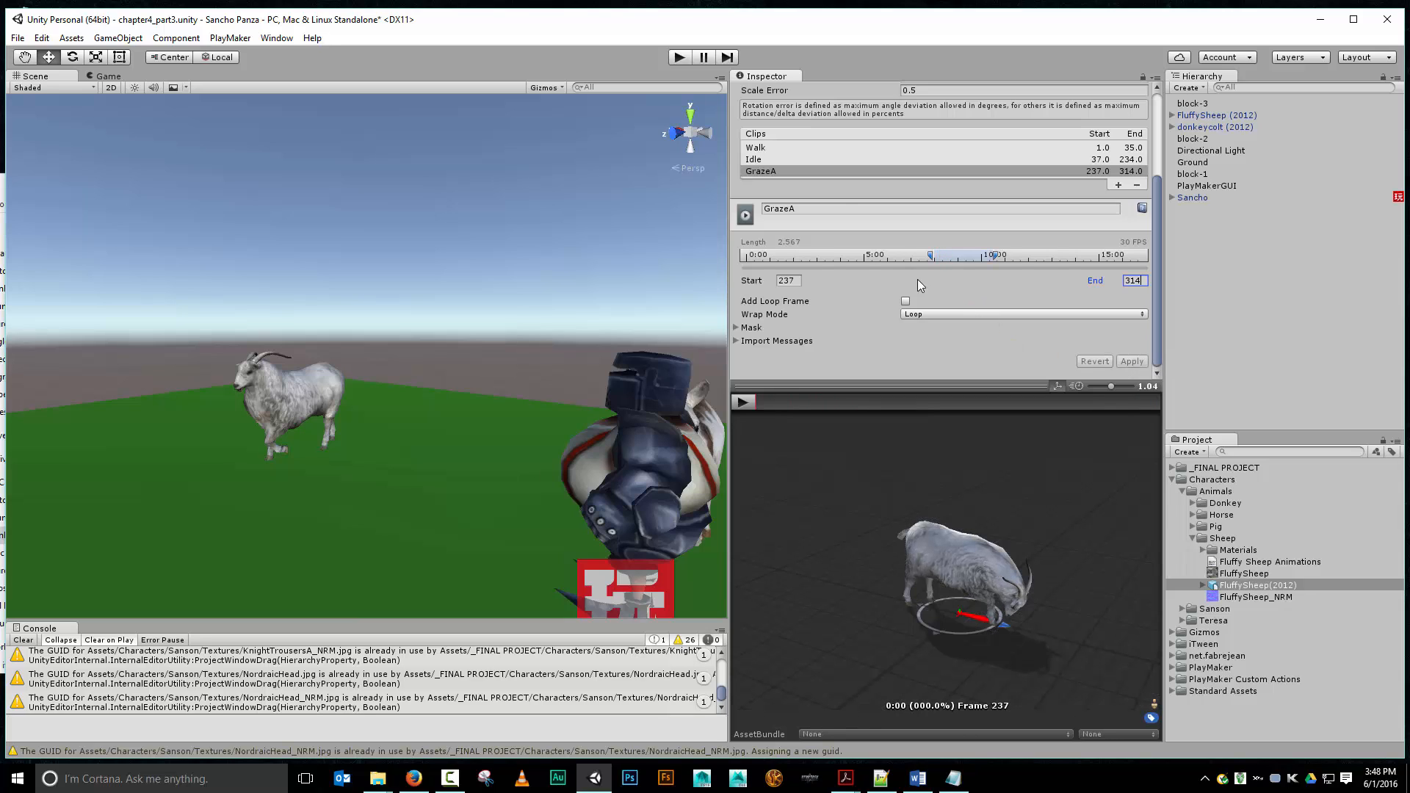
# Add a fourth sheep animation clip named GrazeB, with start frame 316 and end frame 404.
pyautogui.click(1119, 185)
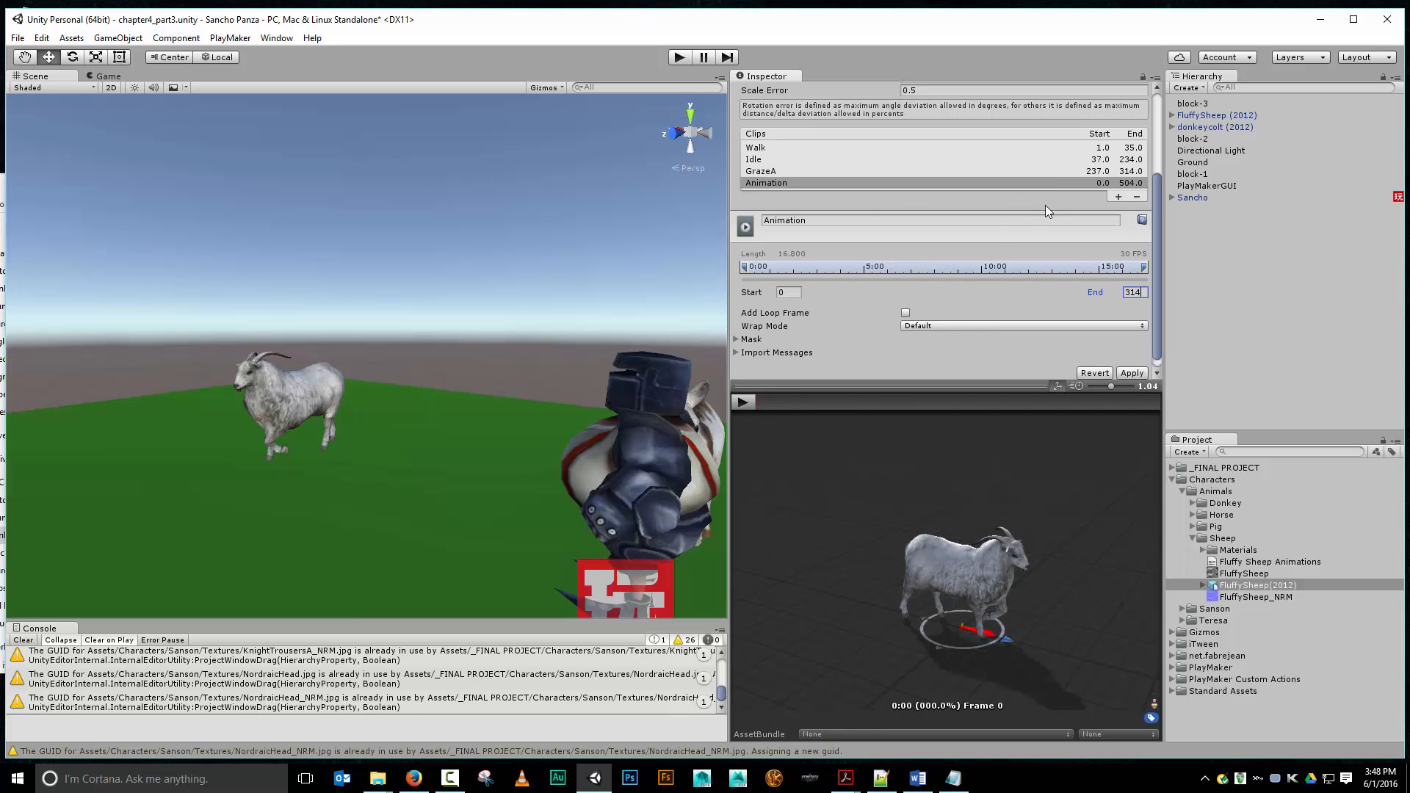
pyautogui.click(965, 222)
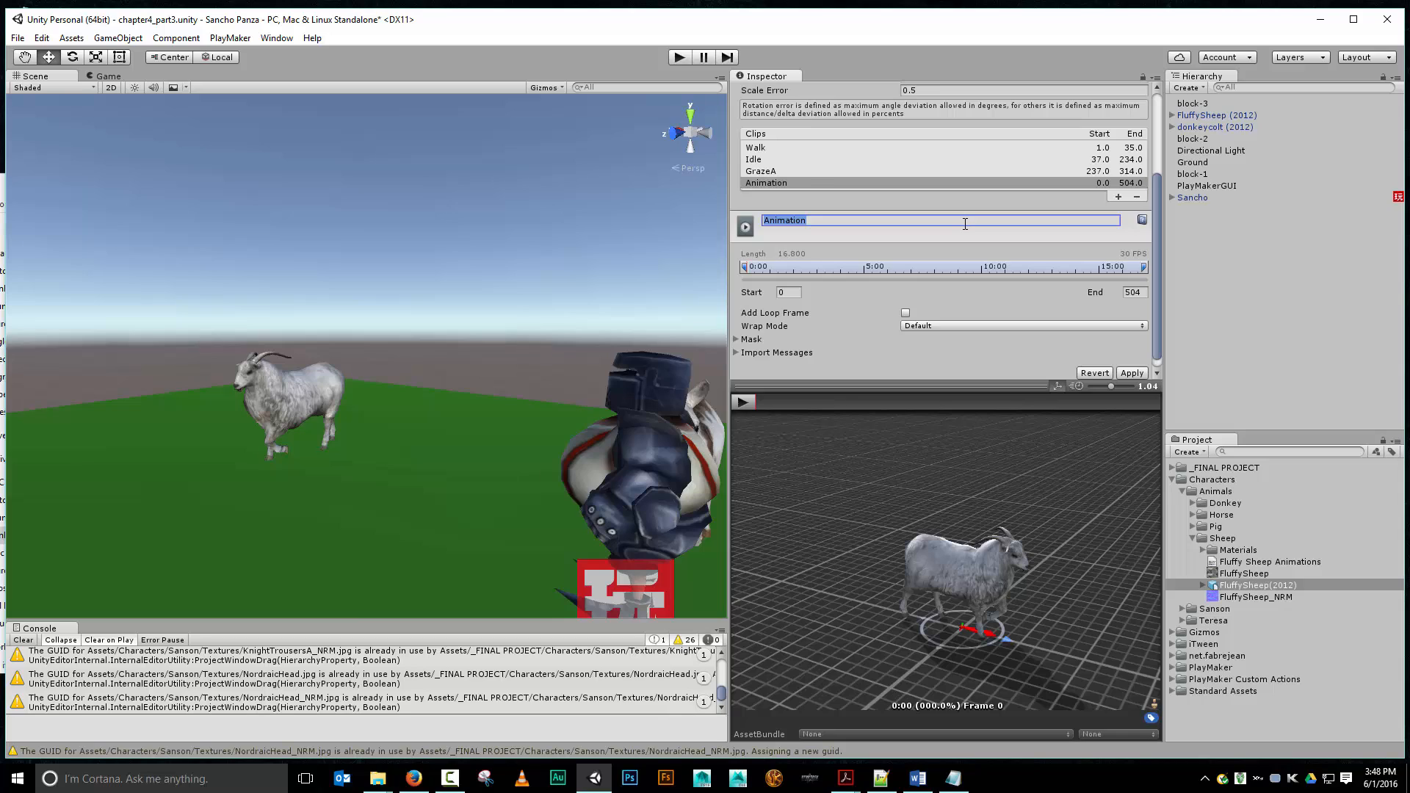
pyautogui.write('GrazeB')
pyautogui.press('Tab')
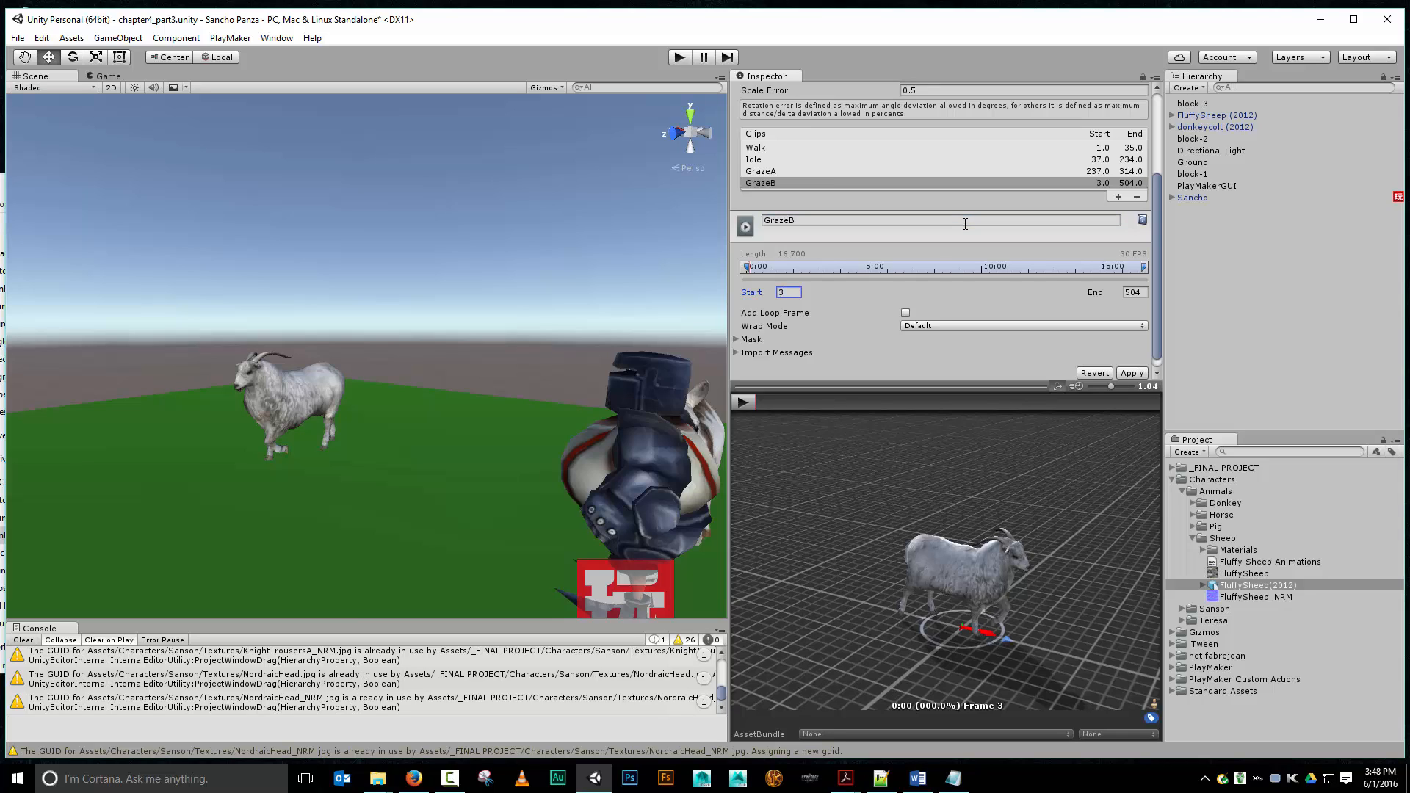
pyautogui.write('316')
pyautogui.press('Tab')
pyautogui.write('4')
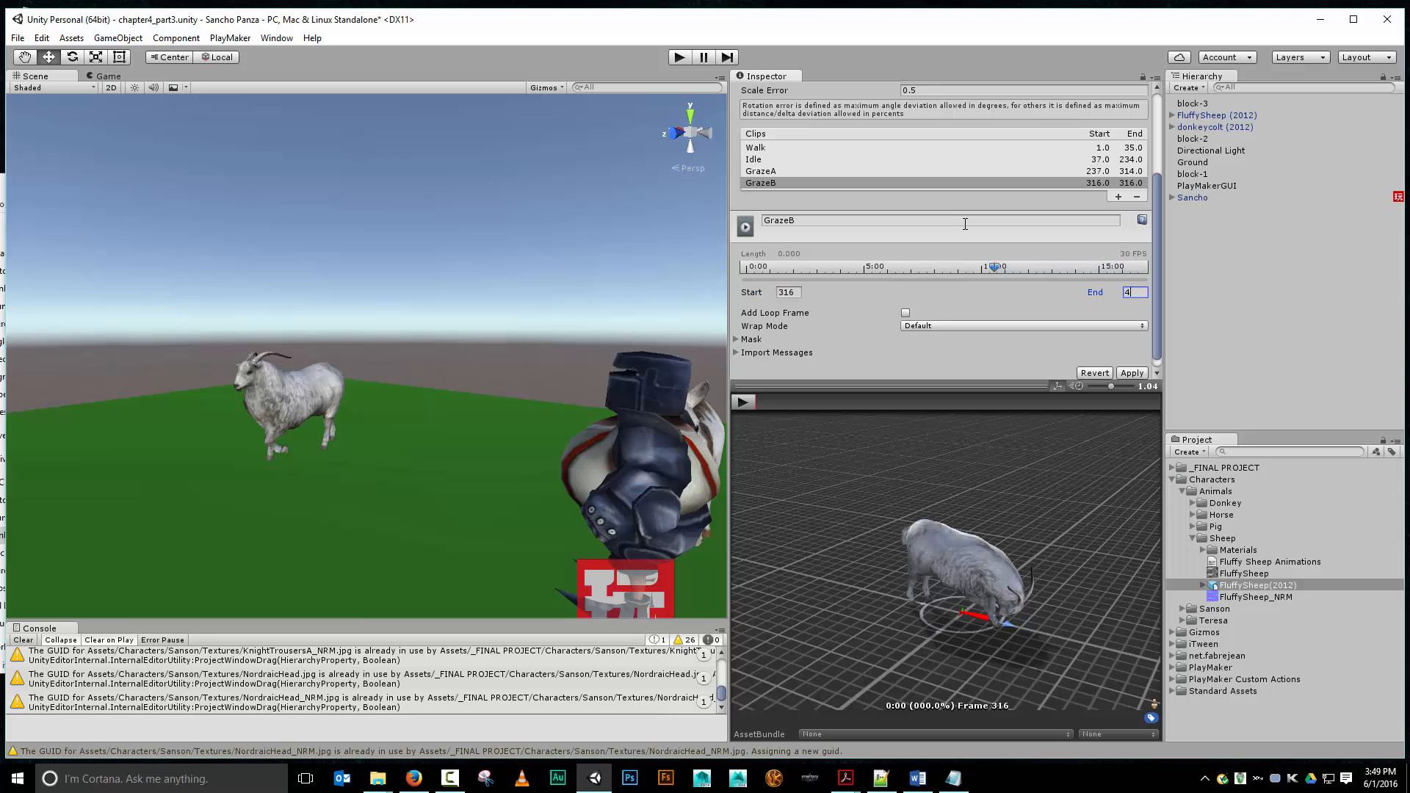
pyautogui.write('04')
# Set the GrazeB clip's Wrap Mode to Loop and play it in the preview.
pyautogui.click(972, 328)
pyautogui.click(958, 376)
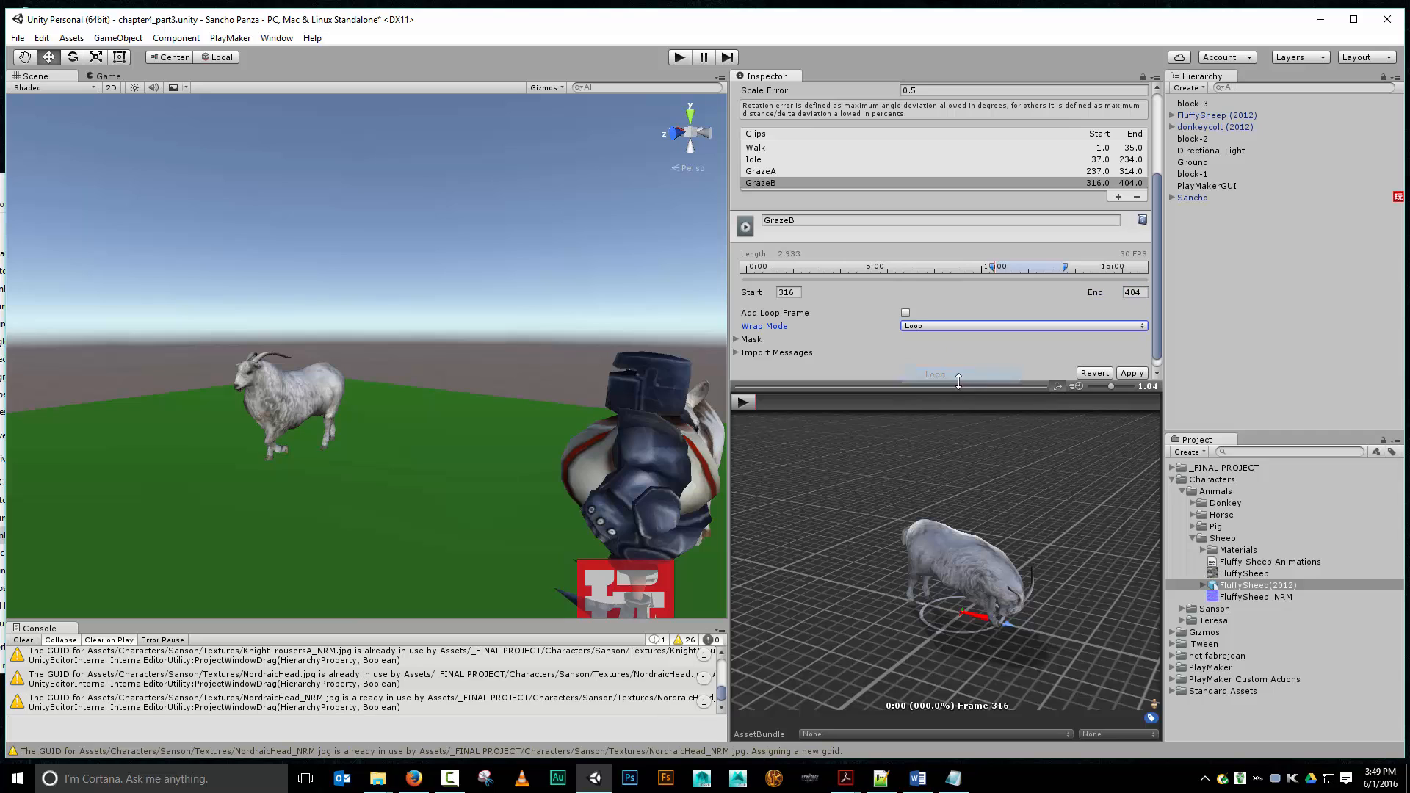
pyautogui.click(750, 398)
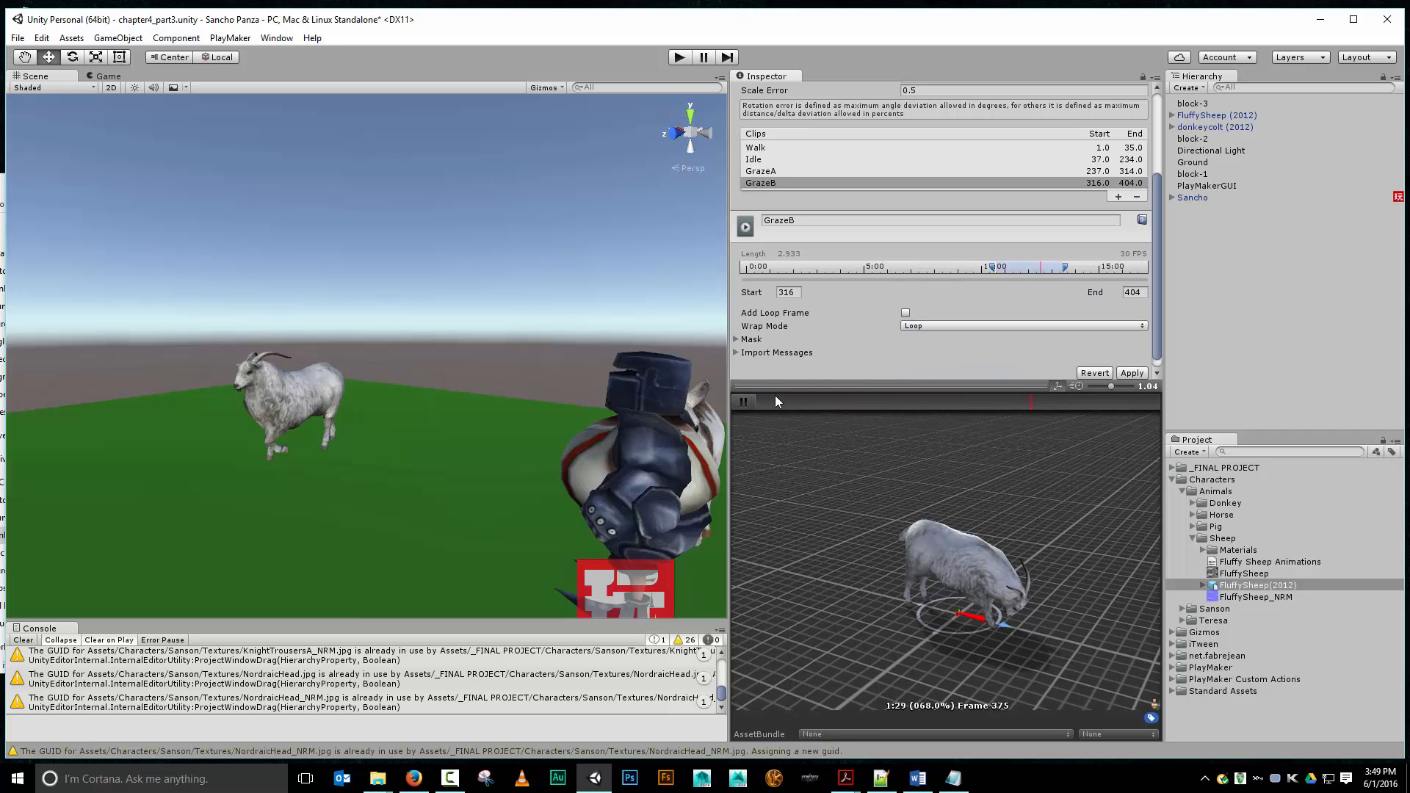
# Fine-tune the GrazeB loop by setting its end frame to 402, and apply the import settings.
pyautogui.click(1131, 292)
pyautogui.press('BackSpace')
pyautogui.write('403')
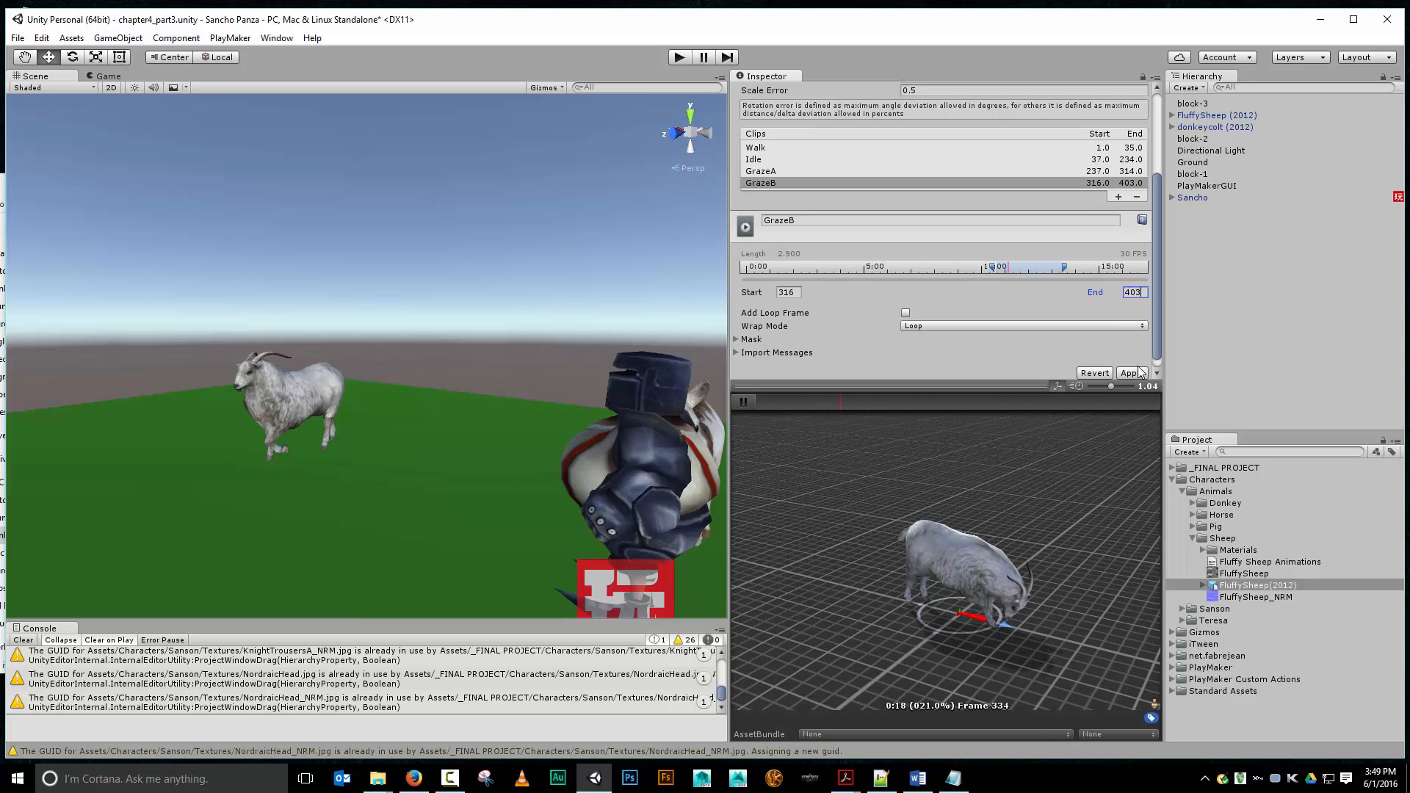
pyautogui.click(1135, 293)
pyautogui.press('BackSpace')
pyautogui.write('2')
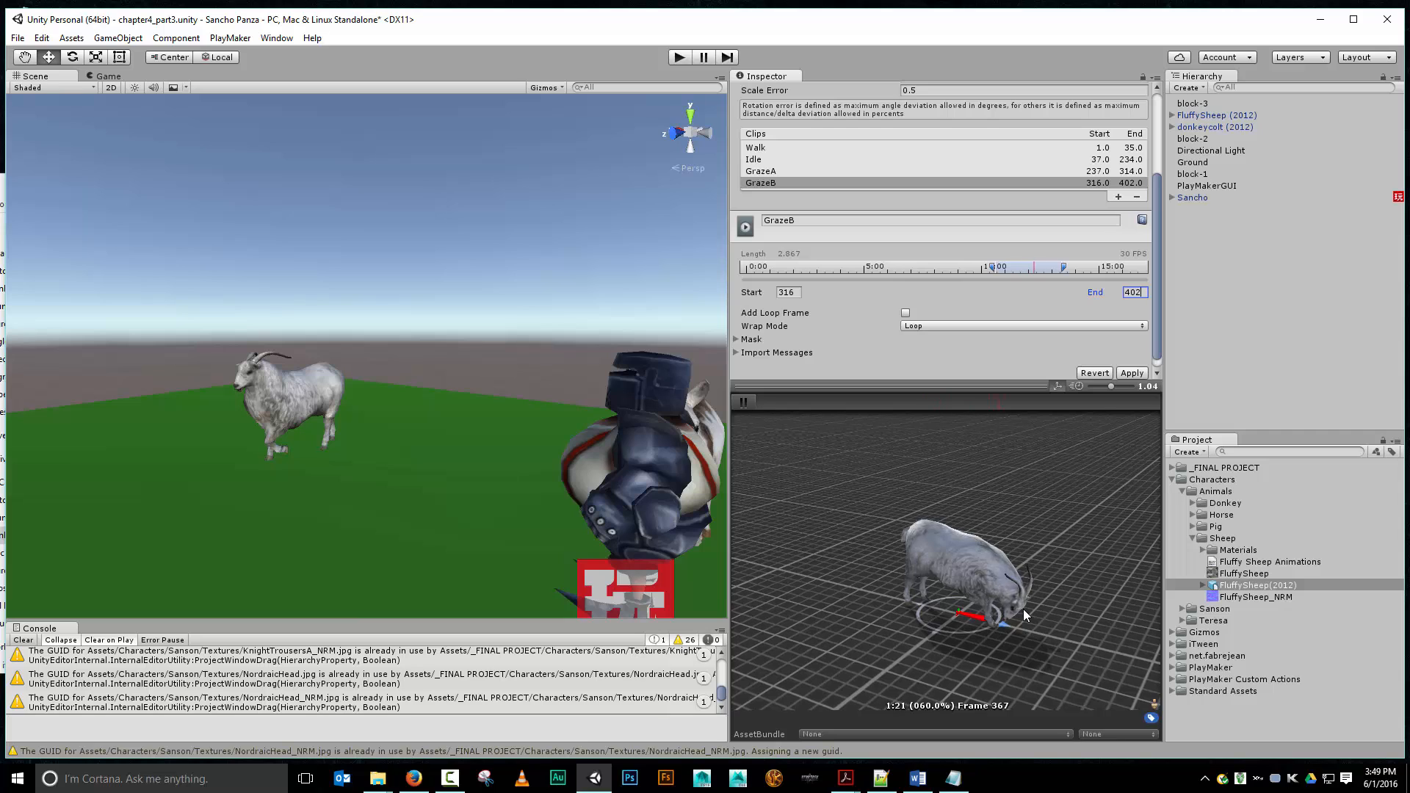
pyautogui.click(1137, 375)
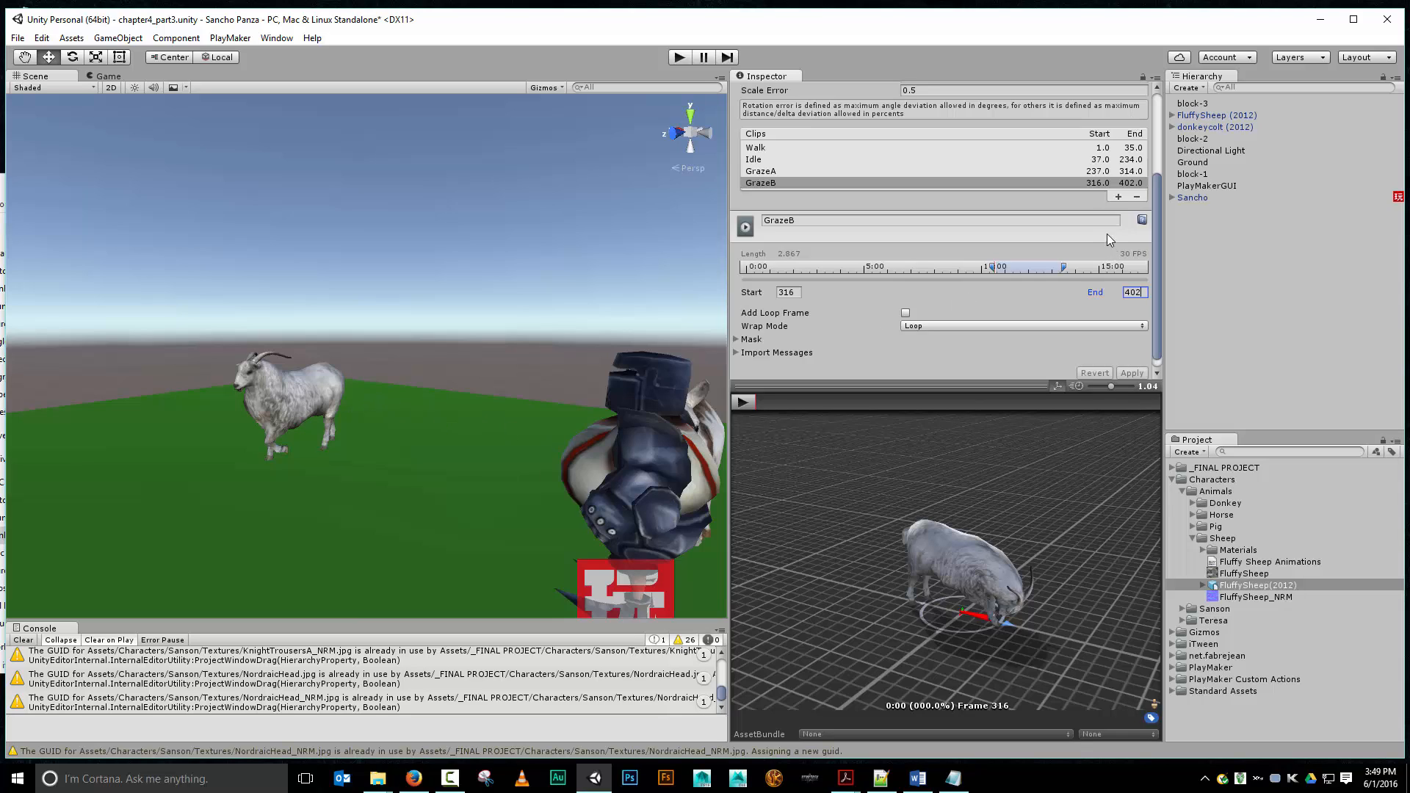
# Disable Play Automatically in the Animation component of the scene's FluffySheep (2012) object.
pyautogui.click(1199, 116)
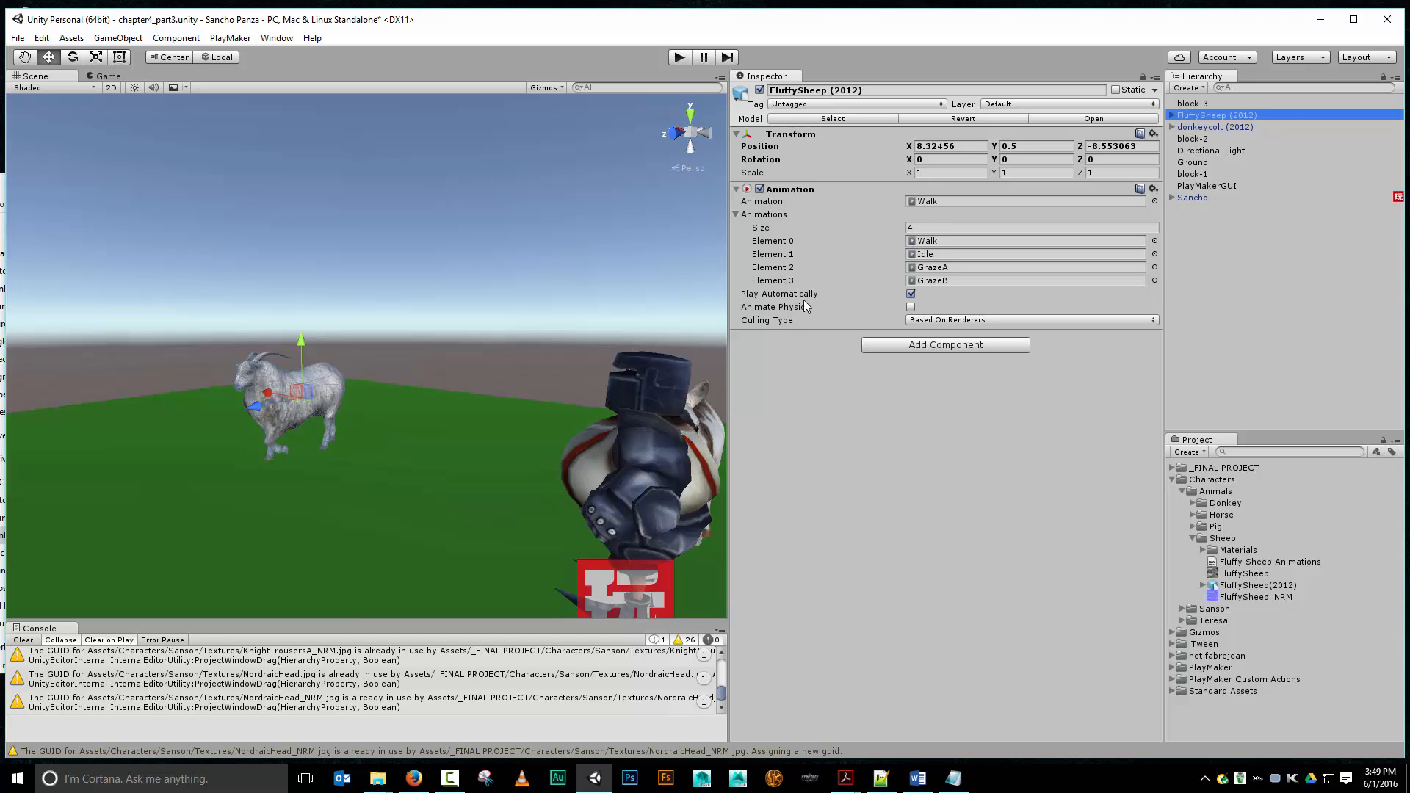
pyautogui.click(911, 294)
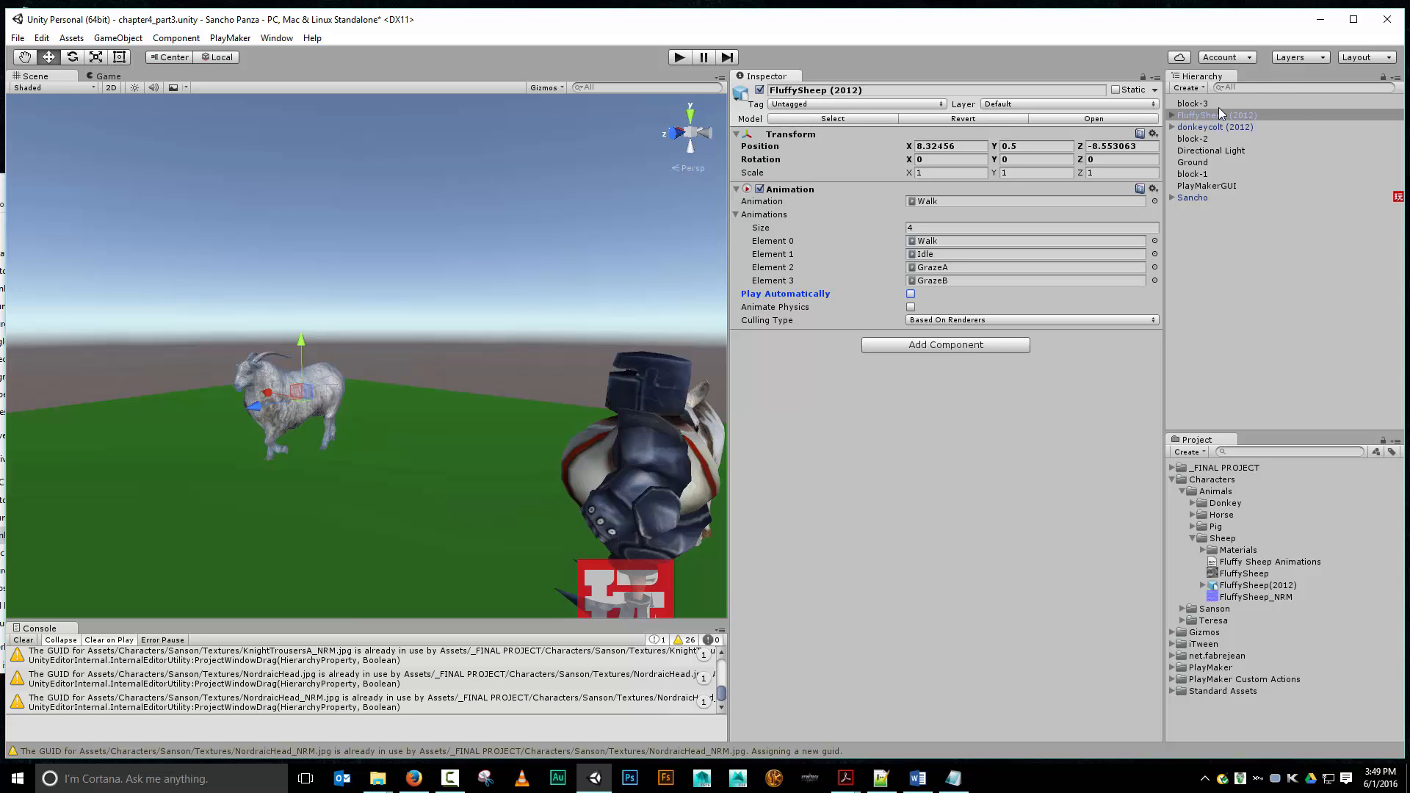
# Open the PlayMaker Editor and add a new FSM to the FluffySheep (2012) object.
pyautogui.click(220, 38)
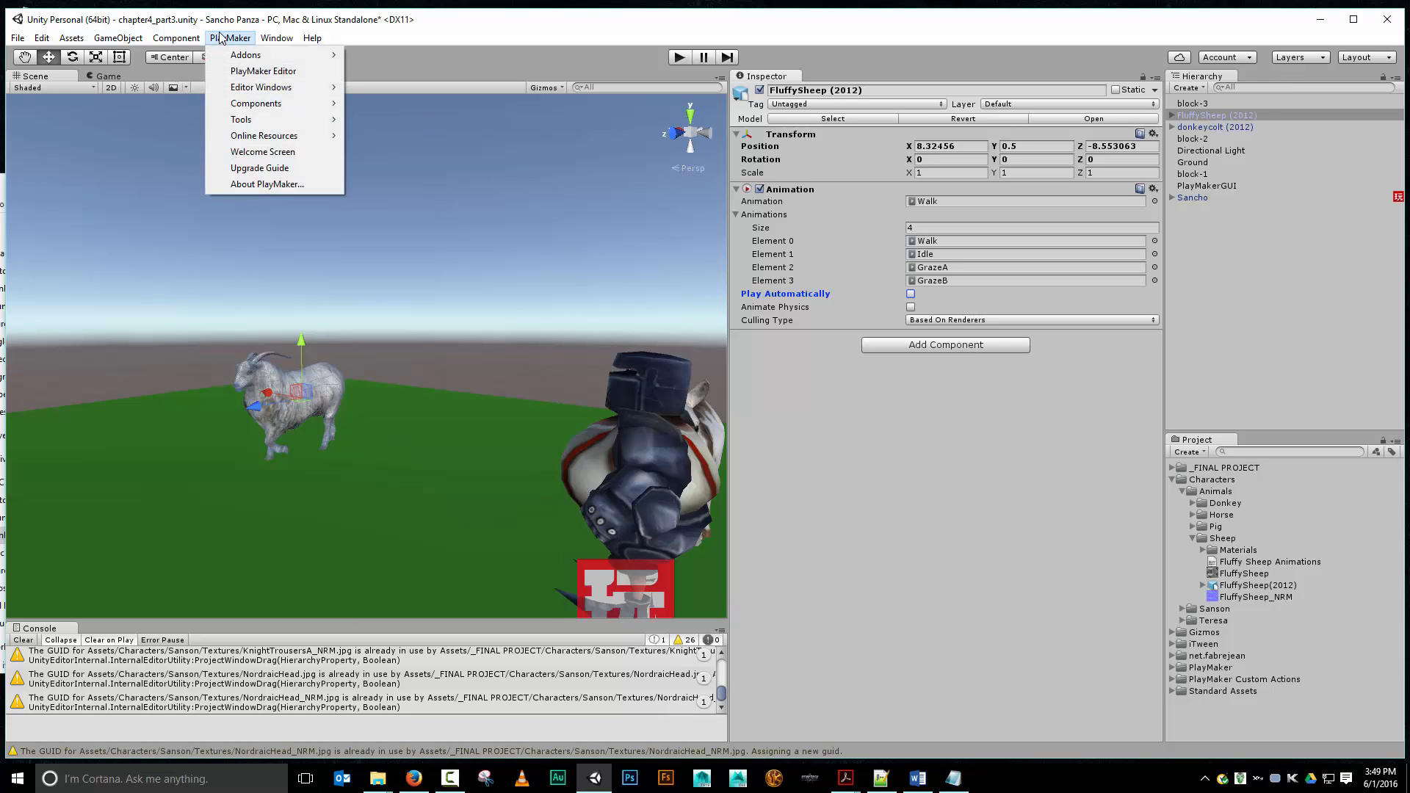
pyautogui.click(244, 71)
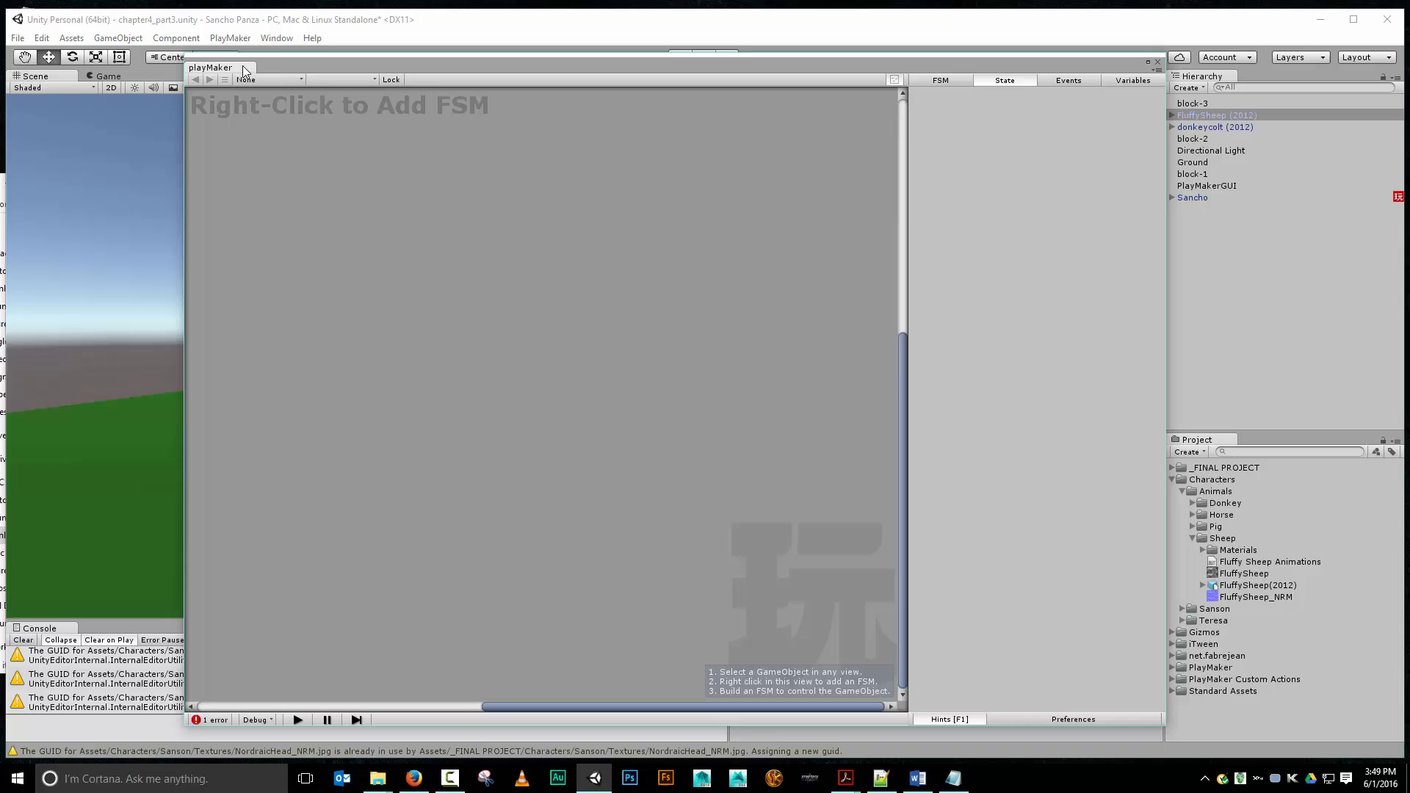
pyautogui.rightClick(429, 301)
pyautogui.click(487, 310)
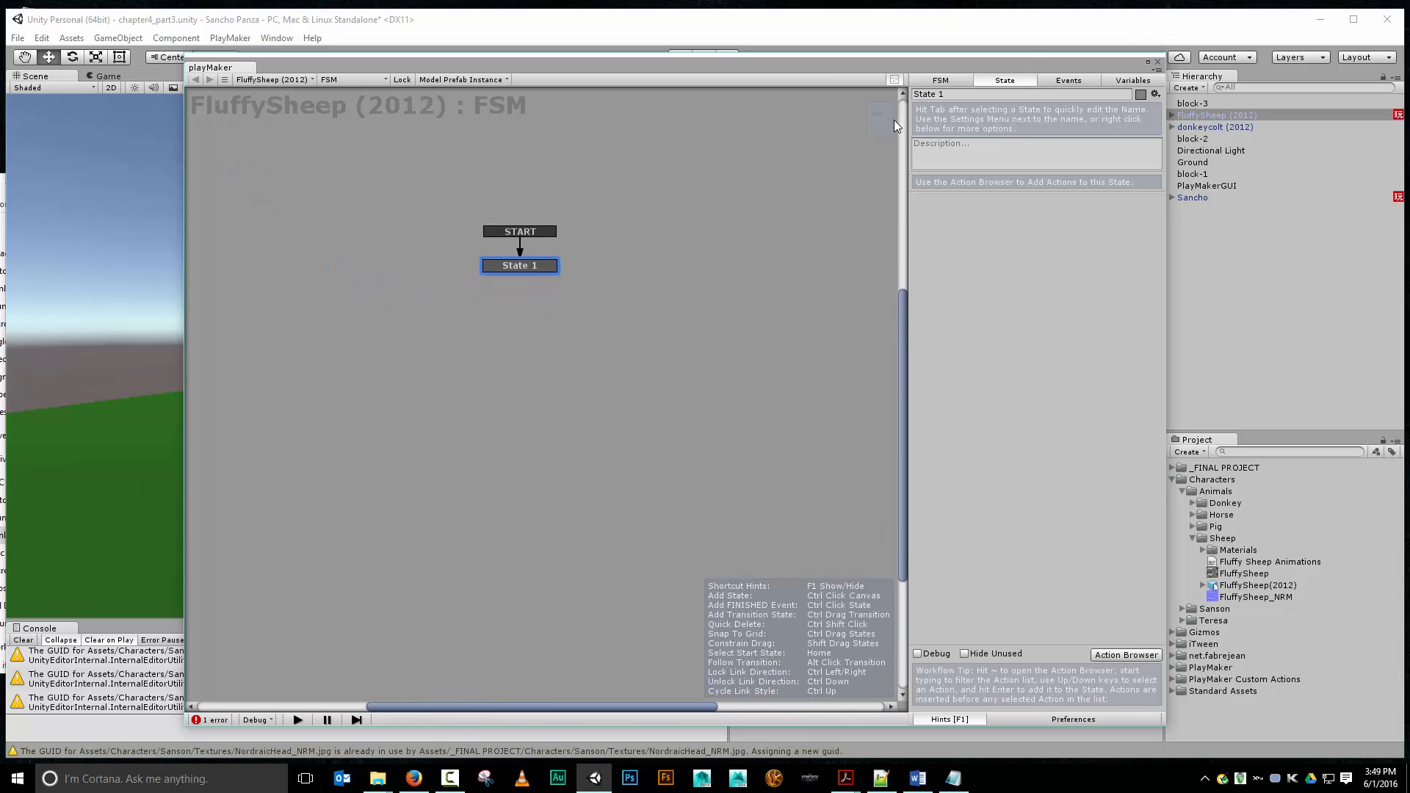
# Rename the sheep FSM's start state to Idle and open the FSM's own settings.
pyautogui.click(995, 96)
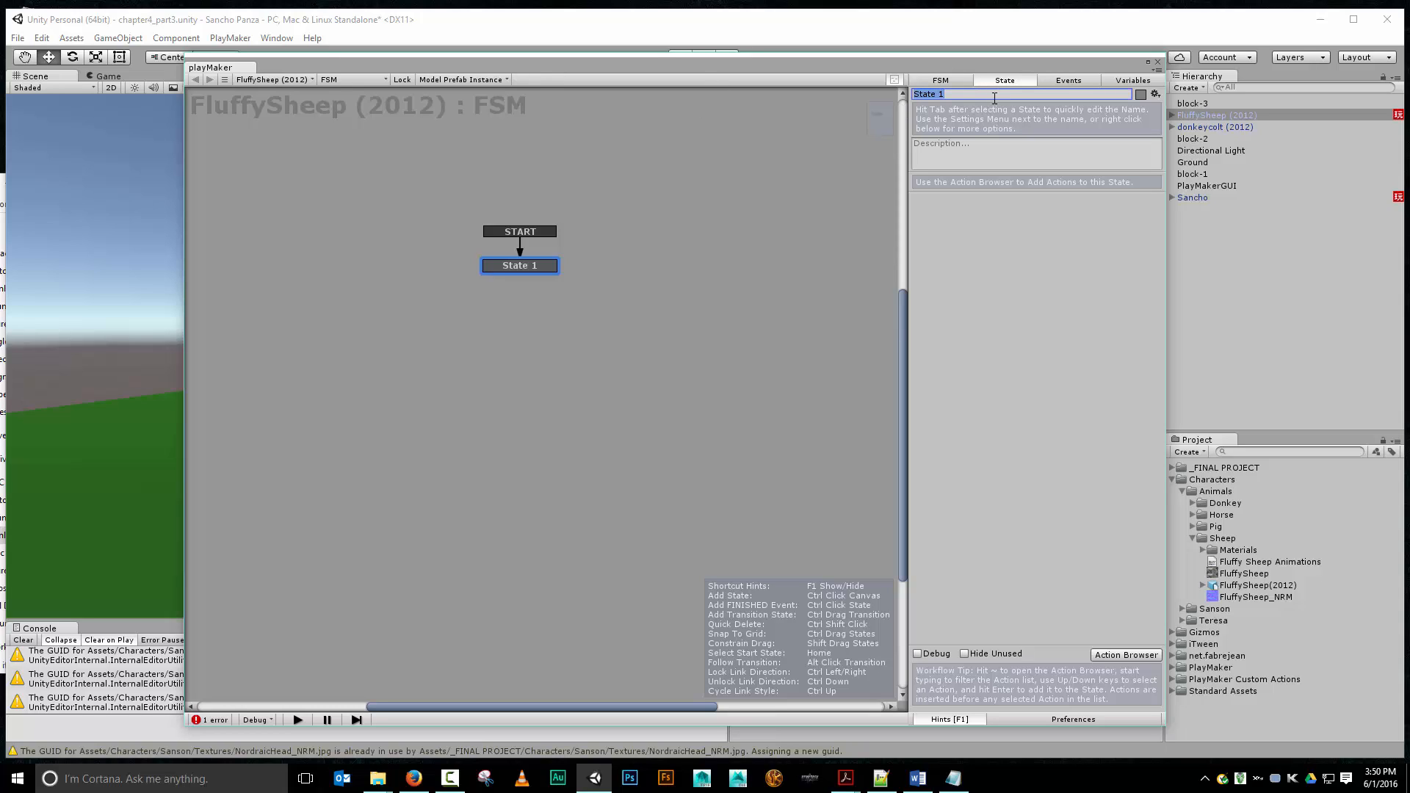
pyautogui.write('Idle')
pyautogui.click(924, 80)
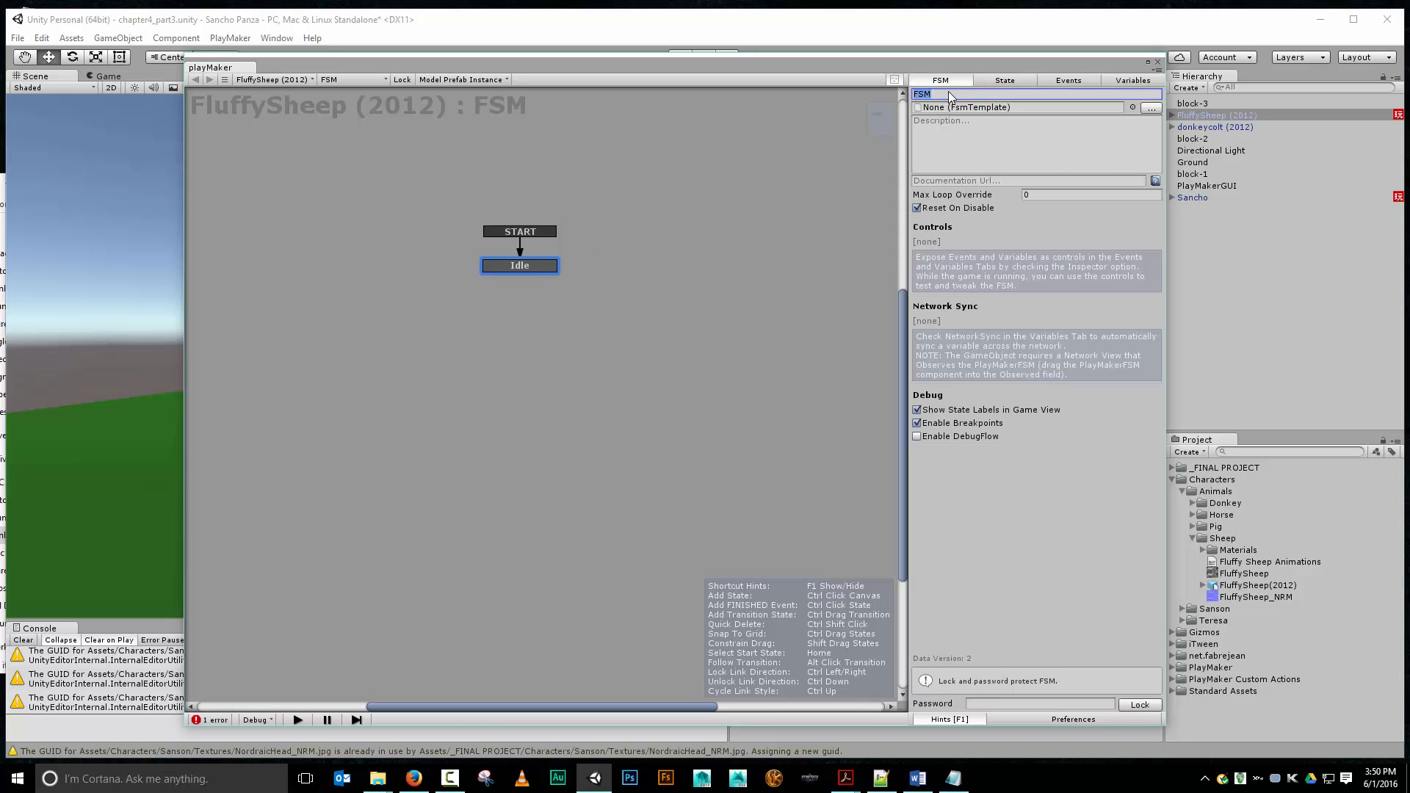
# Name the sheep's FSM Idle and add a Play Random Animation action to its Idle state.
pyautogui.write('Idle')
pyautogui.click(993, 81)
pyautogui.click(1106, 656)
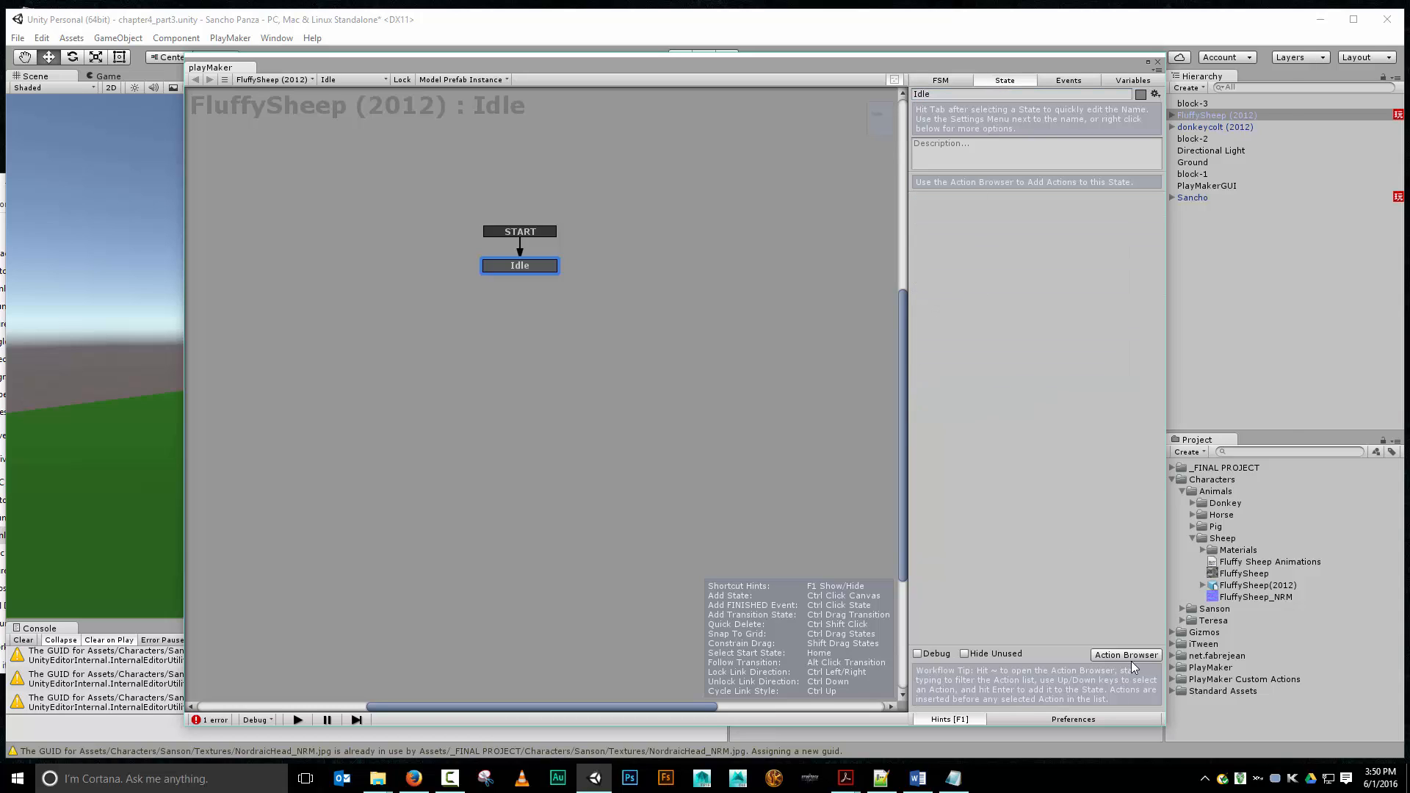
pyautogui.write('play rand')
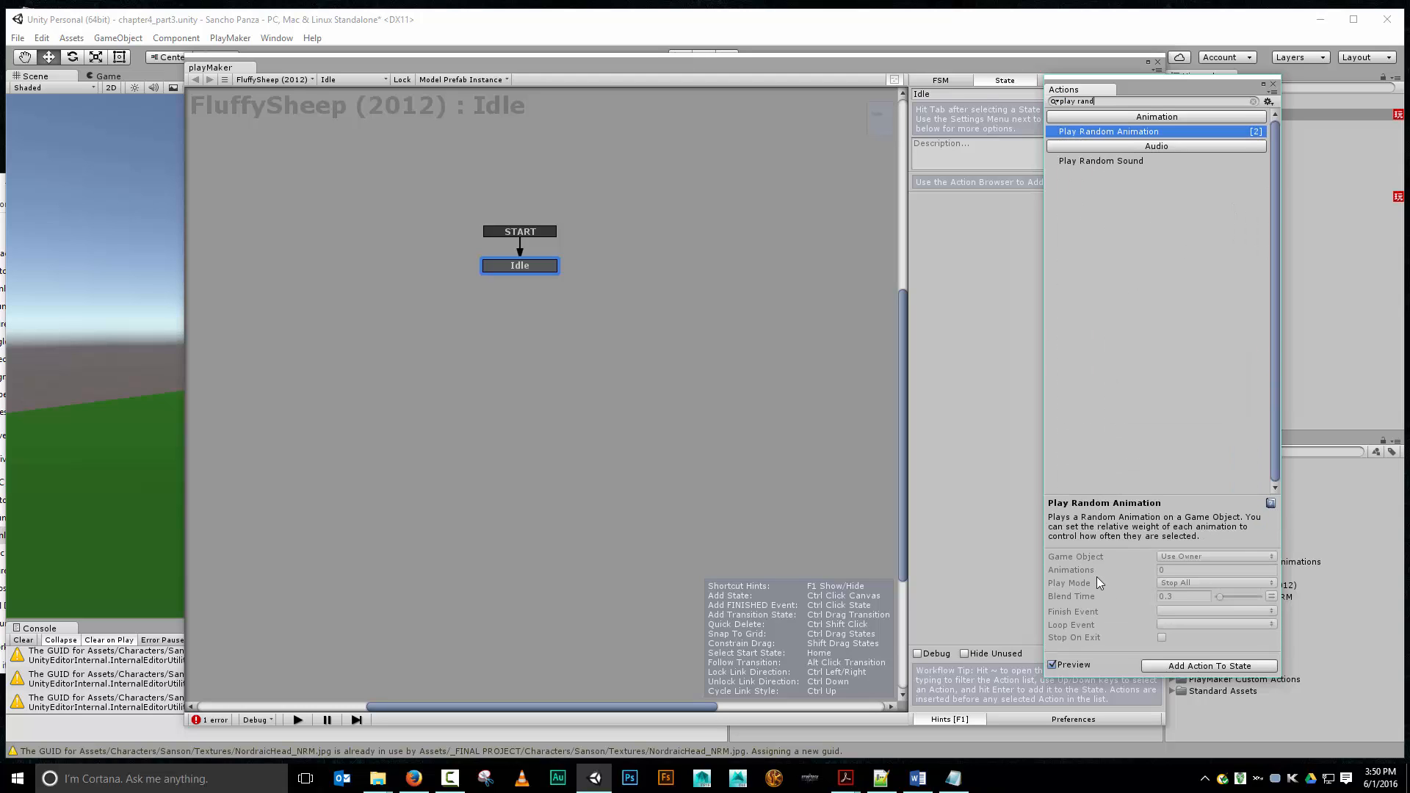
pyautogui.press('Return')
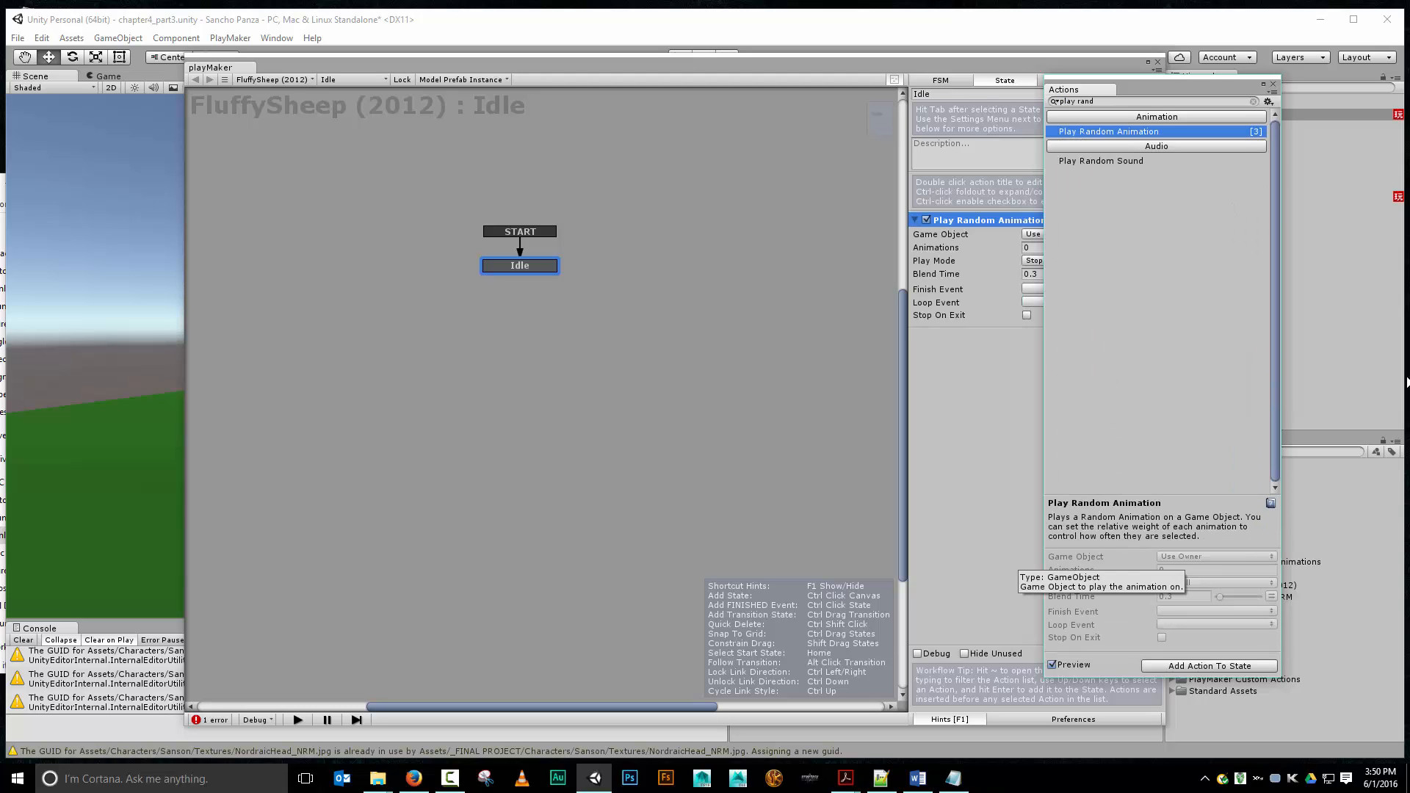
pyautogui.click(1273, 83)
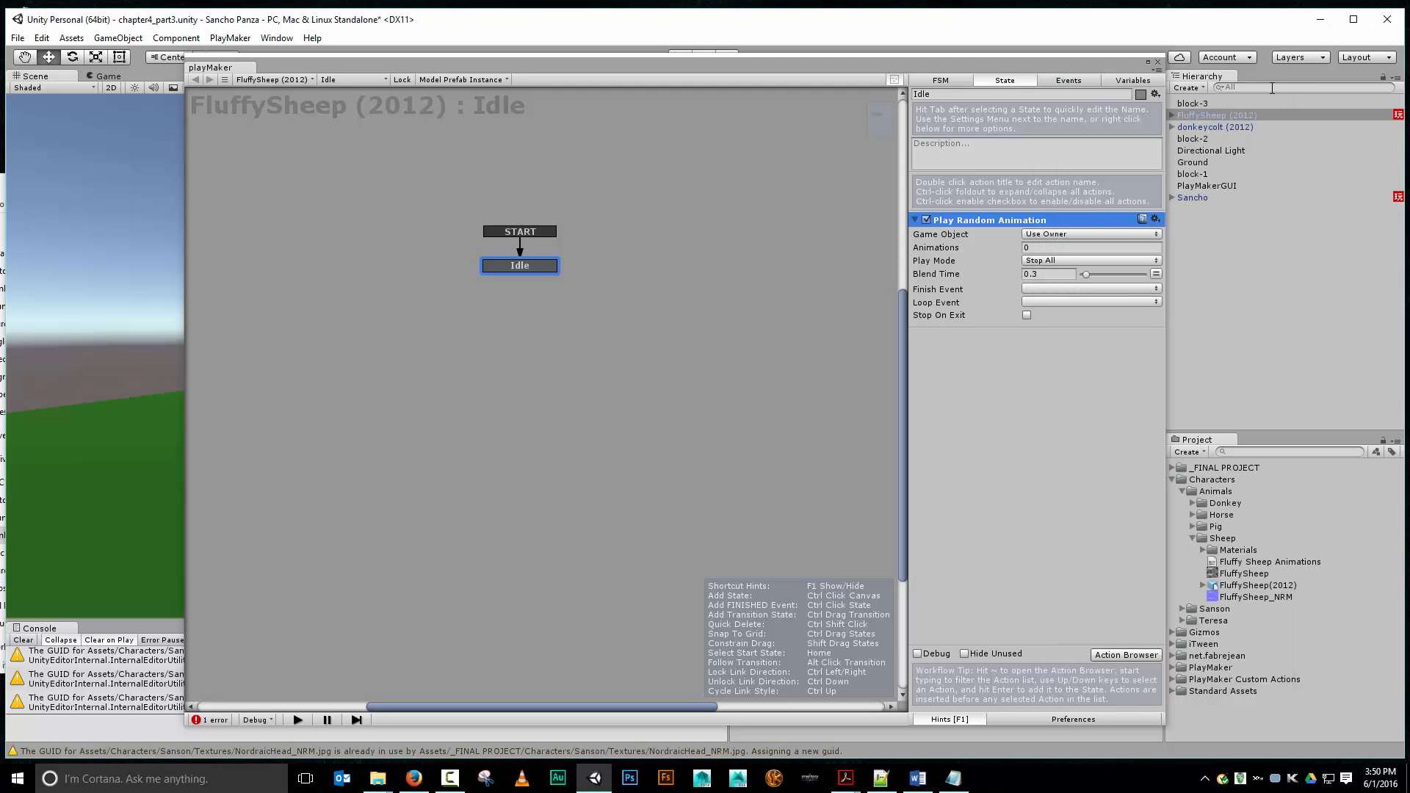
# Give the Play Random Animation action three animations: Idle, GrazeA and GrazeB.
pyautogui.click(1082, 249)
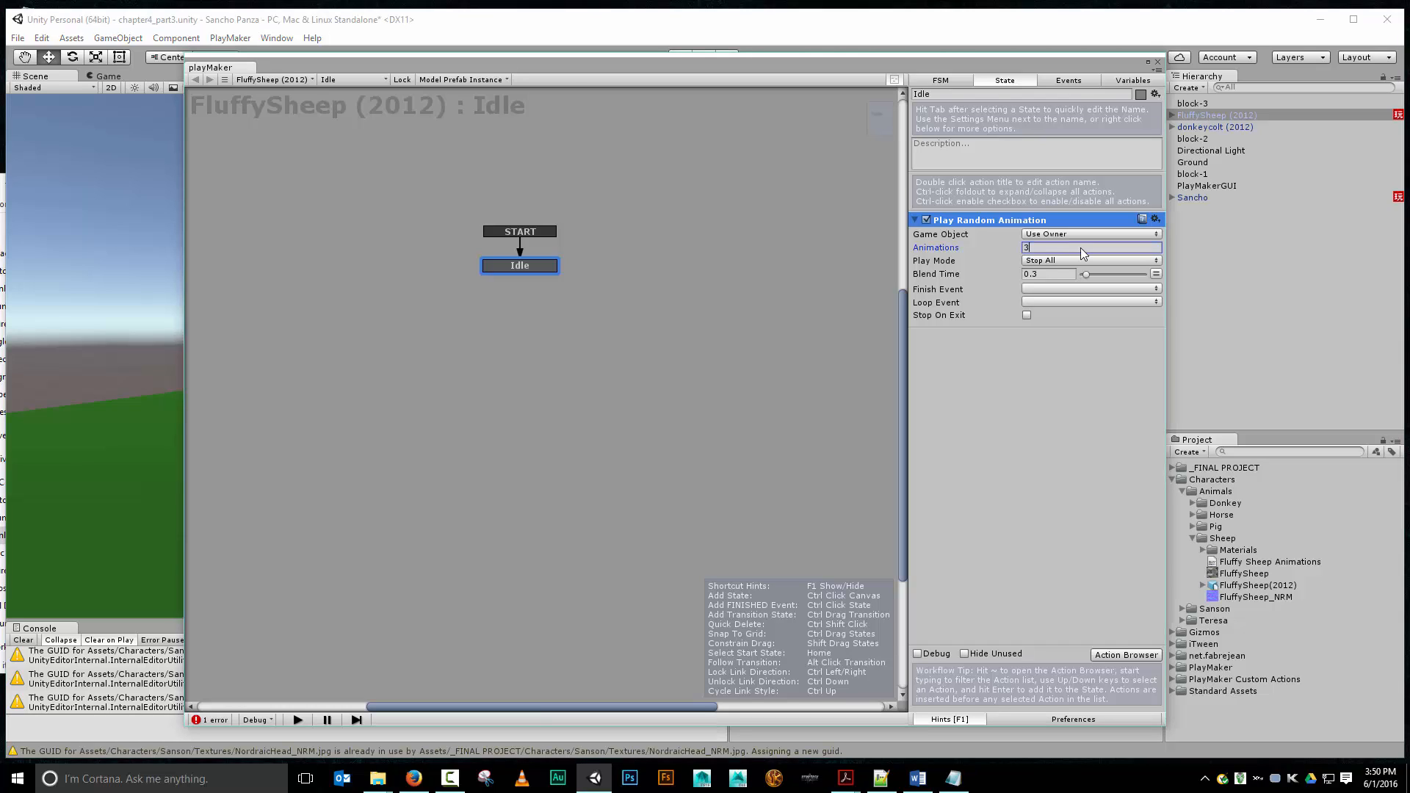
pyautogui.press('Return')
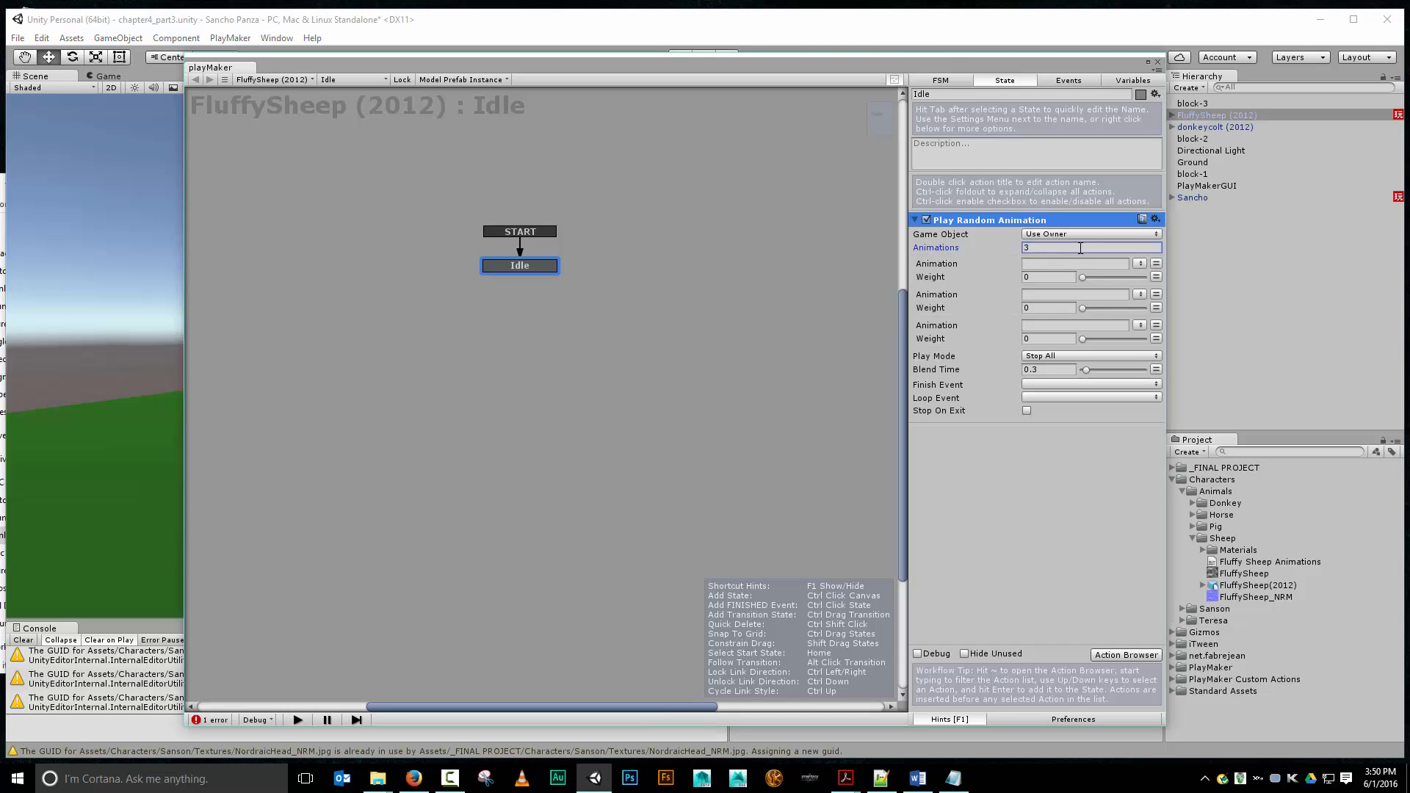
pyautogui.click(1139, 263)
pyautogui.click(1152, 297)
pyautogui.click(1139, 294)
pyautogui.click(1173, 342)
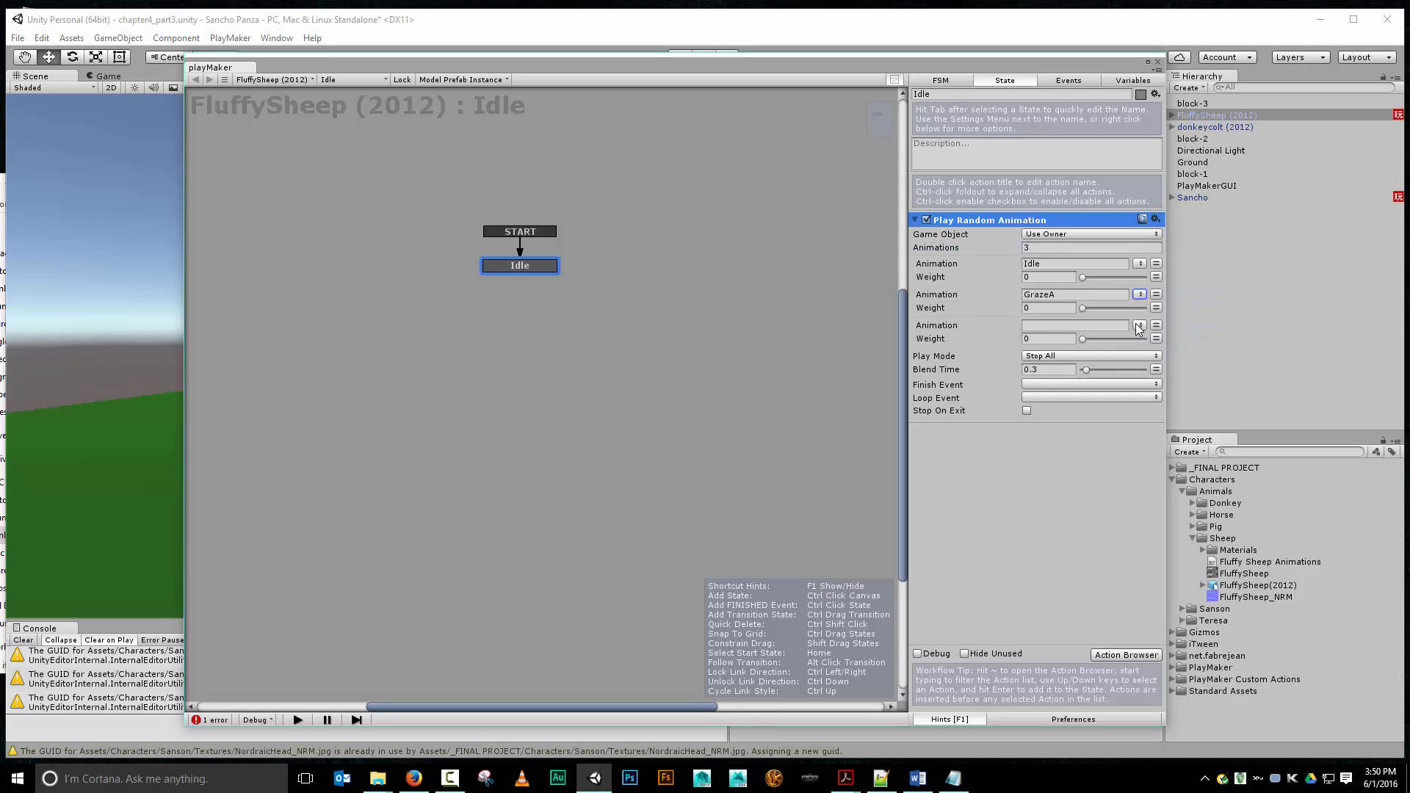
pyautogui.click(1140, 324)
pyautogui.click(1163, 390)
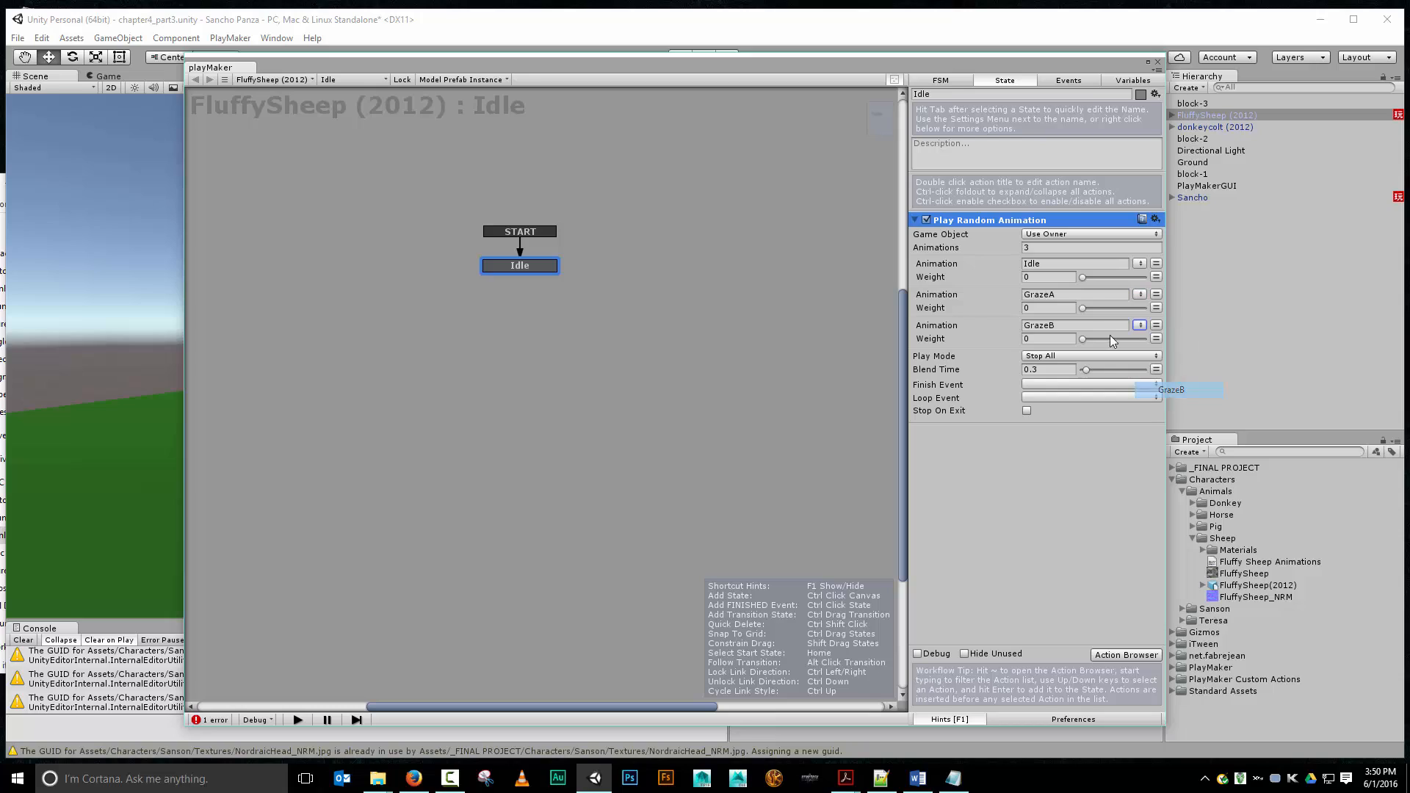
# Set the weight of each of the Idle, GrazeA and GrazeB animations to 0.6, keeping GrazeA as the second animation.
pyautogui.click(1040, 278)
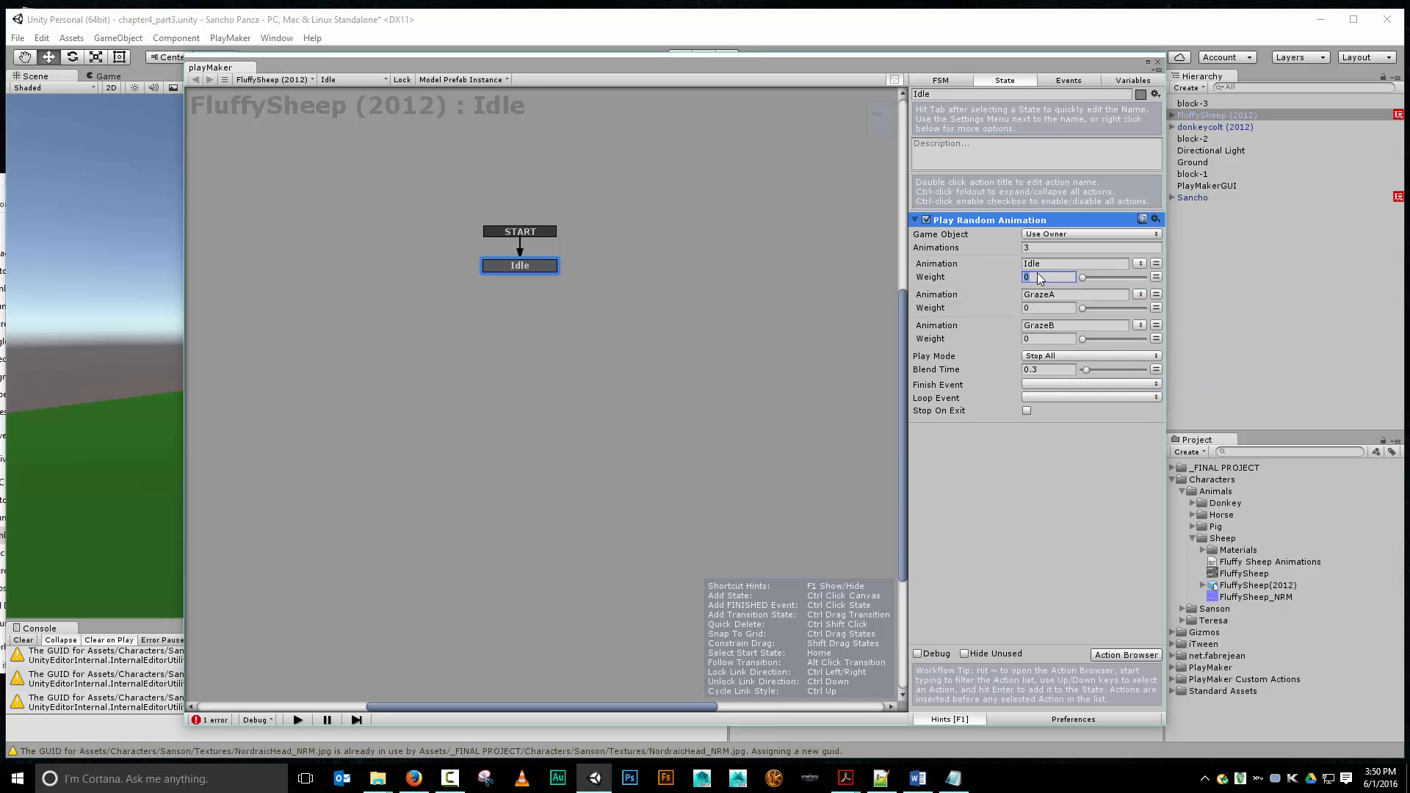
pyautogui.press('Tab')
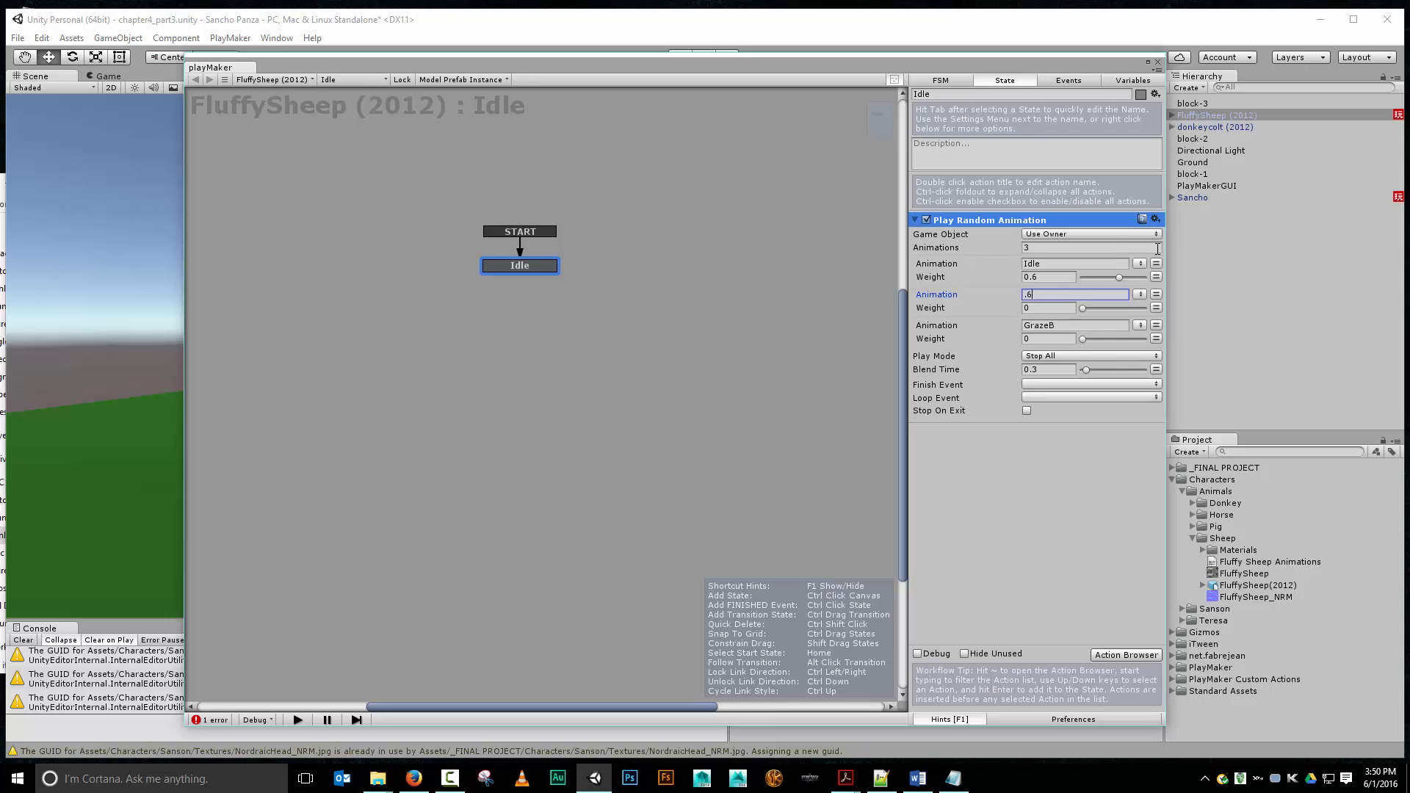
pyautogui.click(1139, 294)
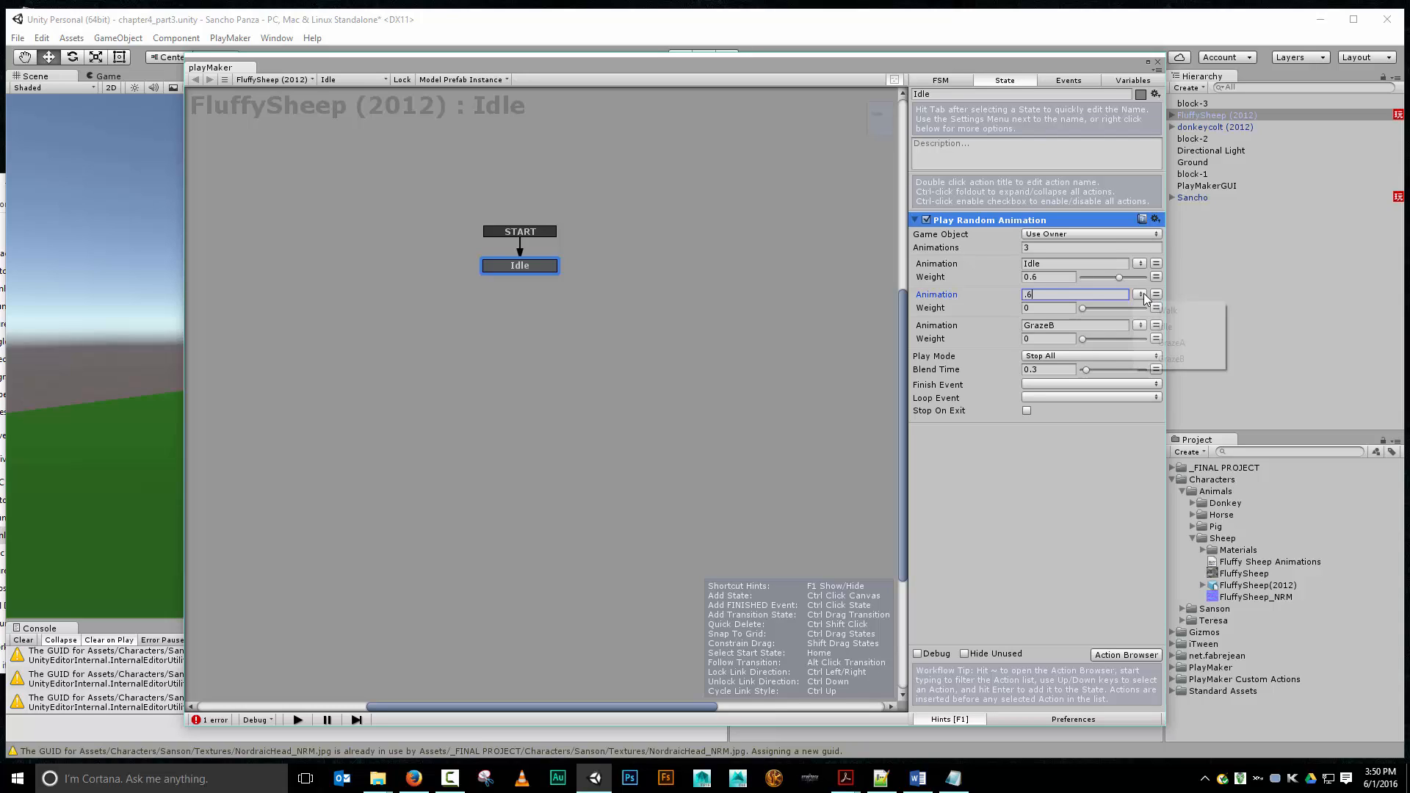
pyautogui.click(1172, 343)
pyautogui.click(1062, 310)
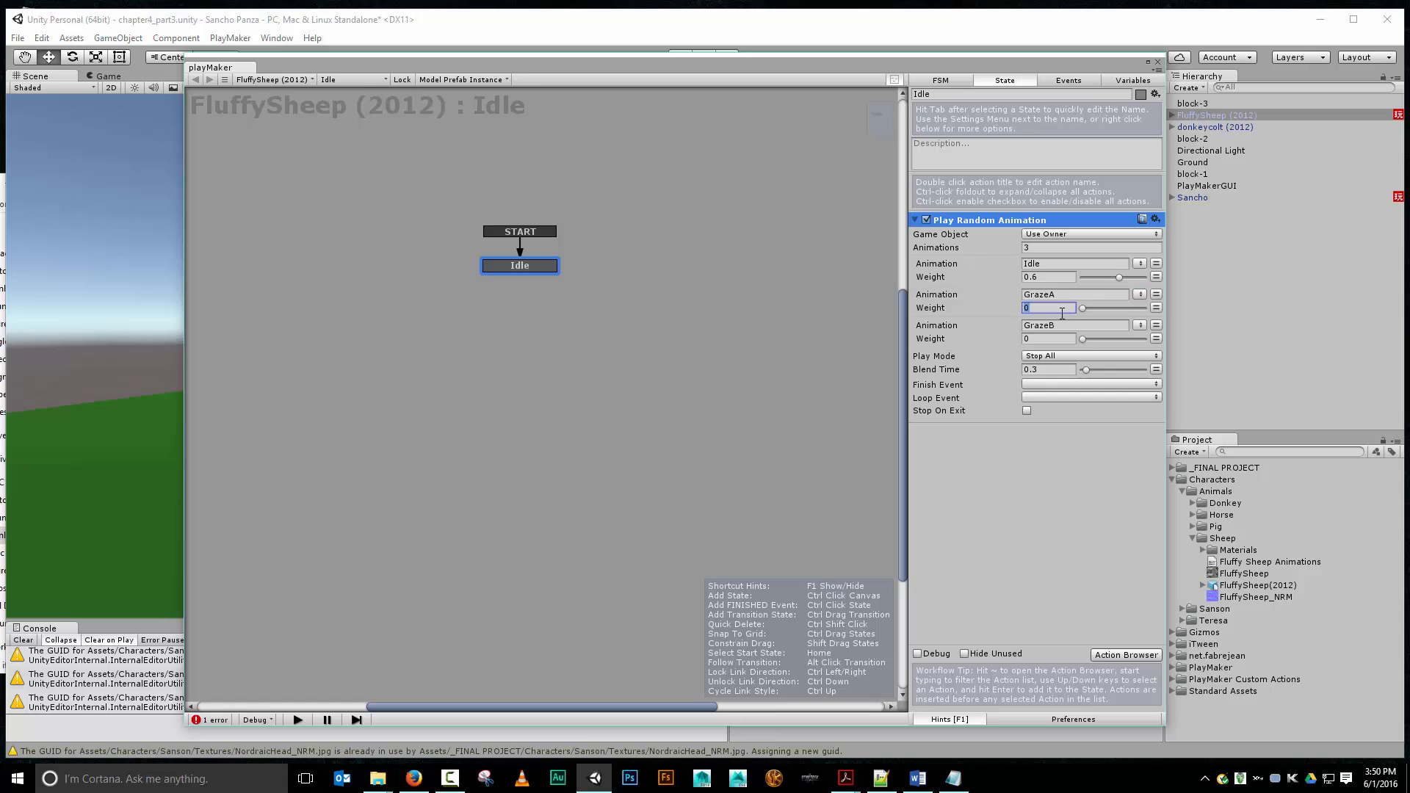
pyautogui.press('Tab')
pyautogui.press('Tab')
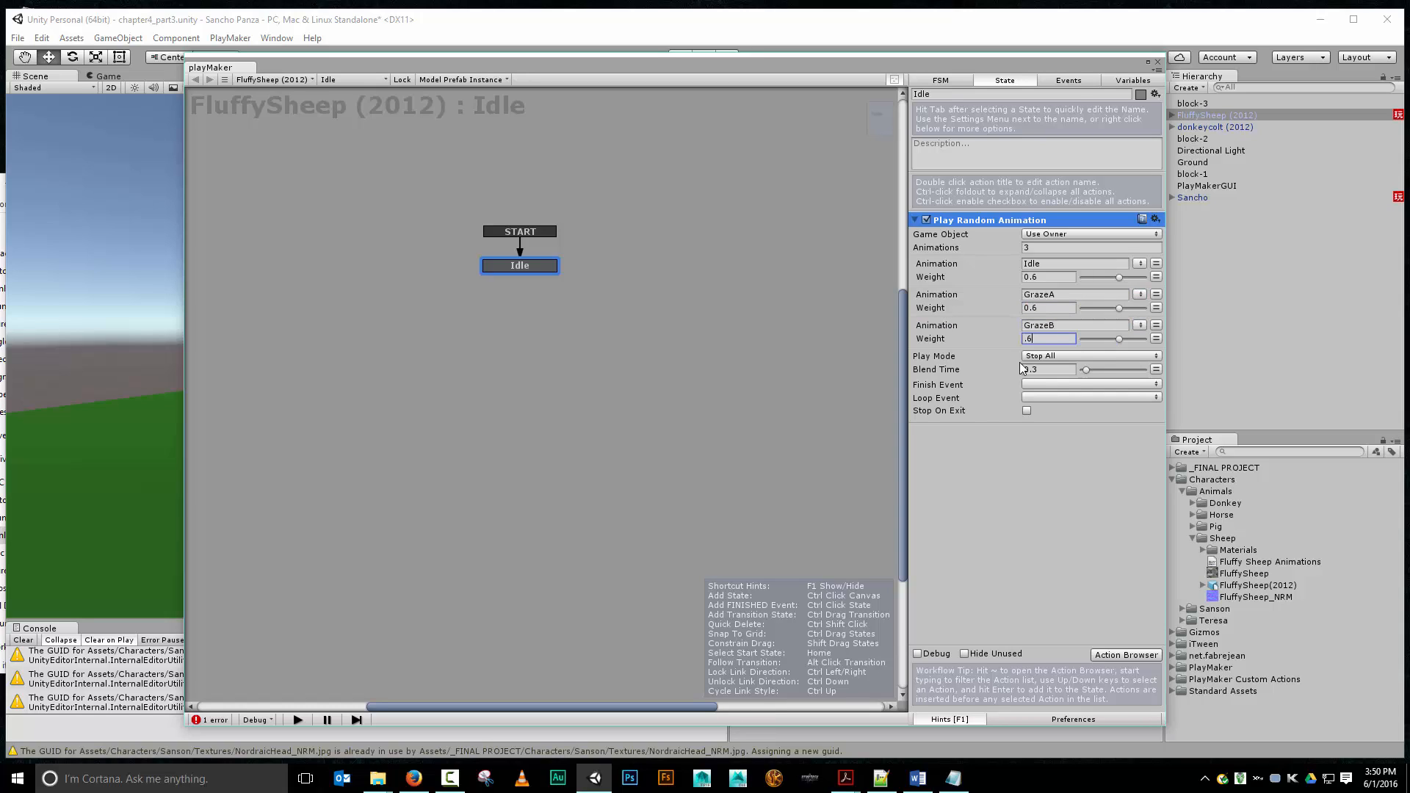
# Add a new event named Looping to the FSM and assign it as the Play Random Animation action's Loop Event.
pyautogui.click(1066, 397)
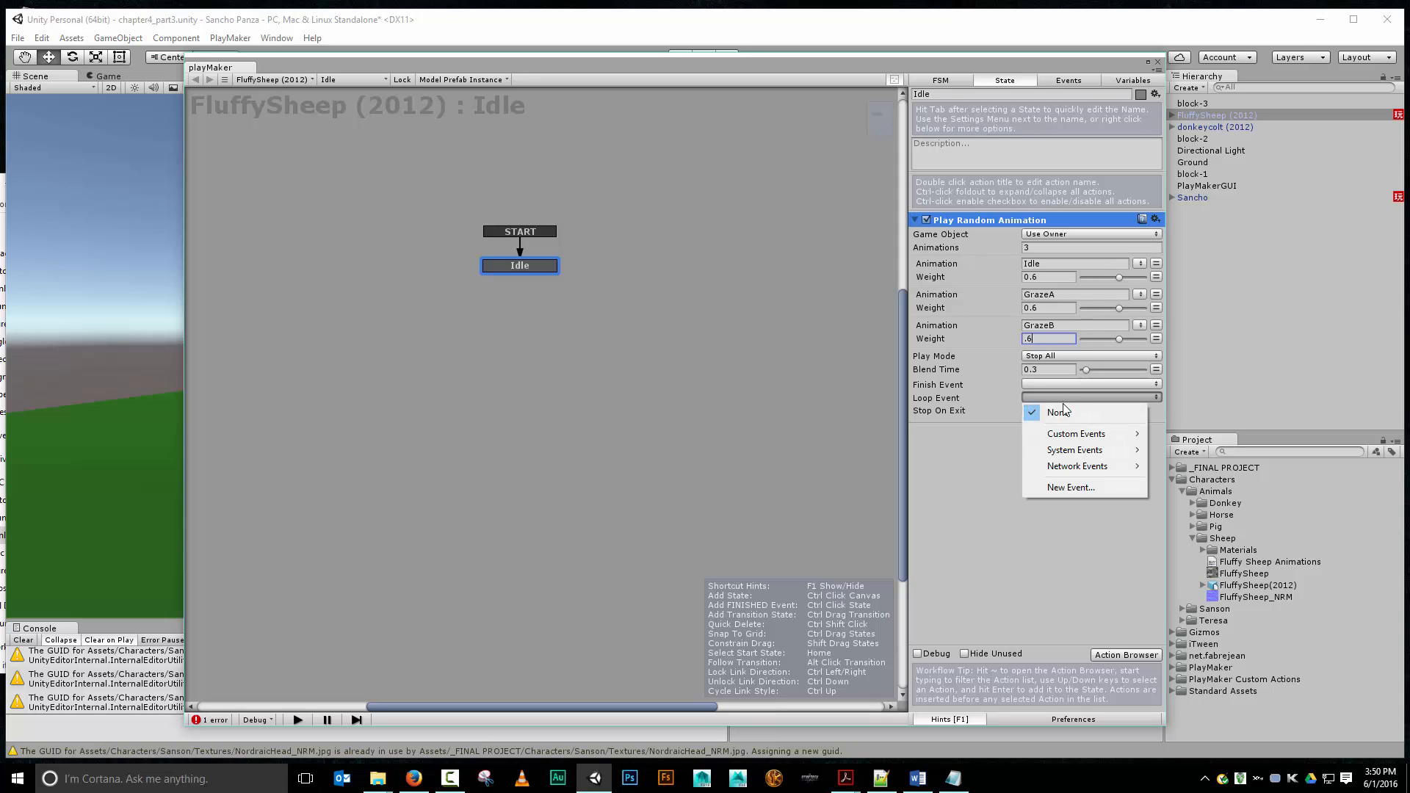
pyautogui.click(997, 507)
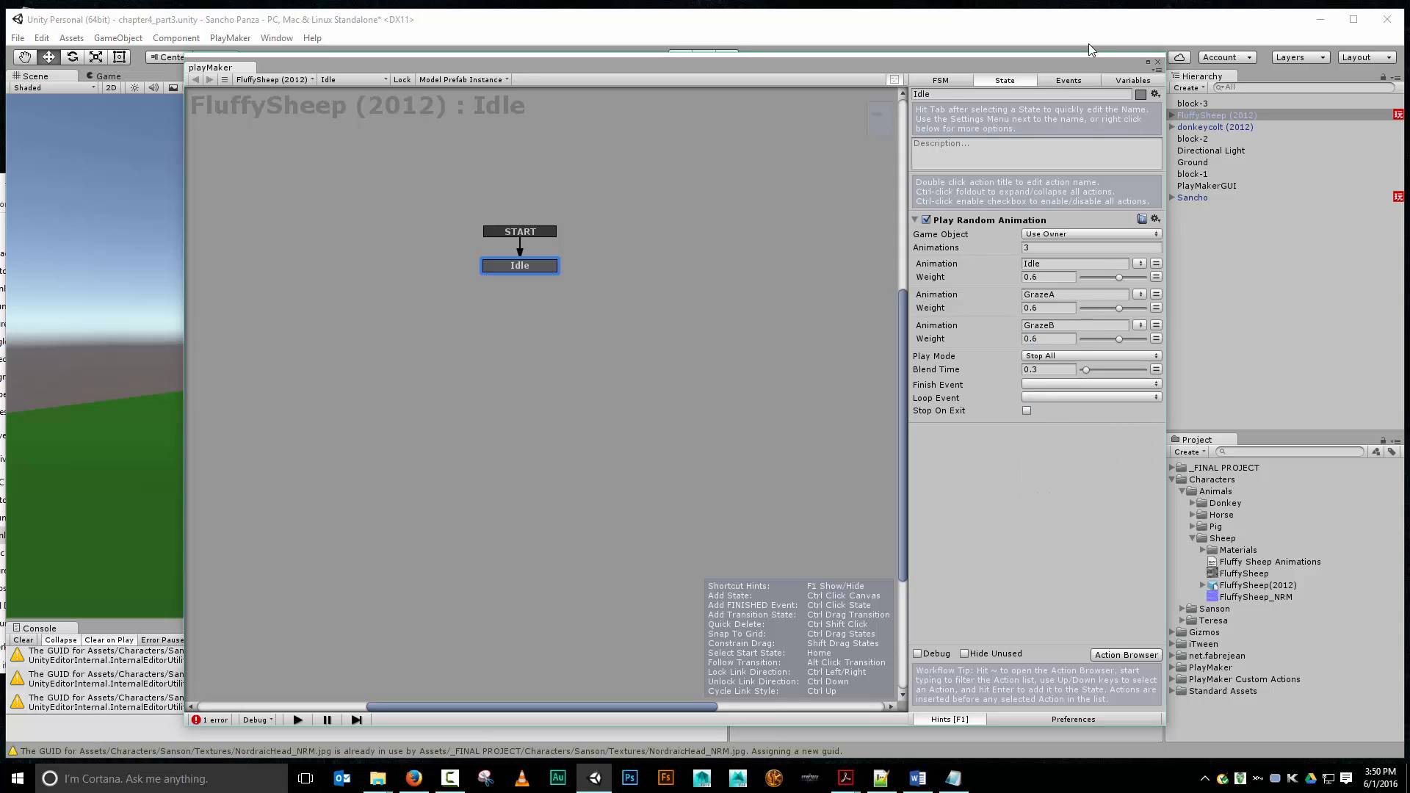
pyautogui.click(1069, 81)
pyautogui.click(1032, 628)
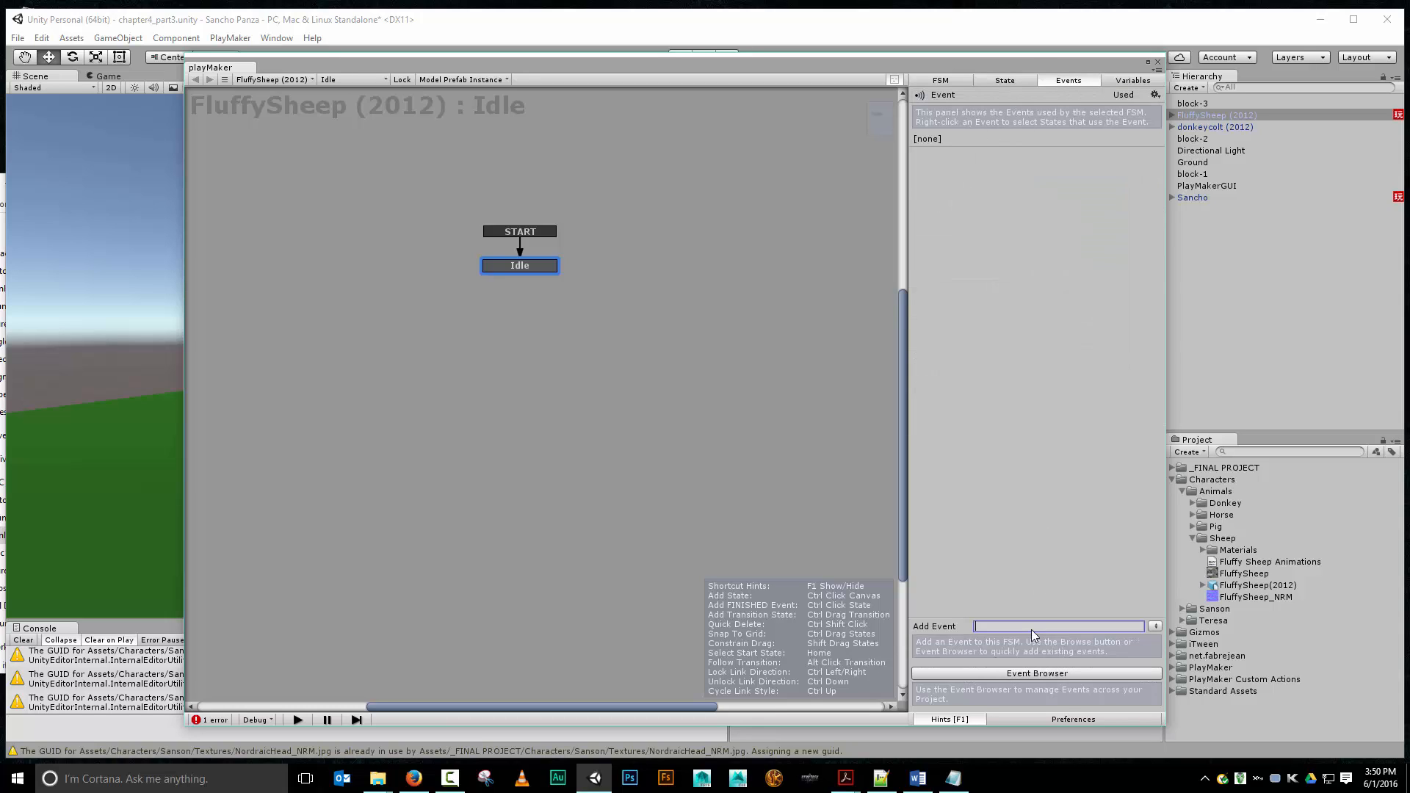
pyautogui.write('Looping')
pyautogui.press('Return')
pyautogui.click(994, 82)
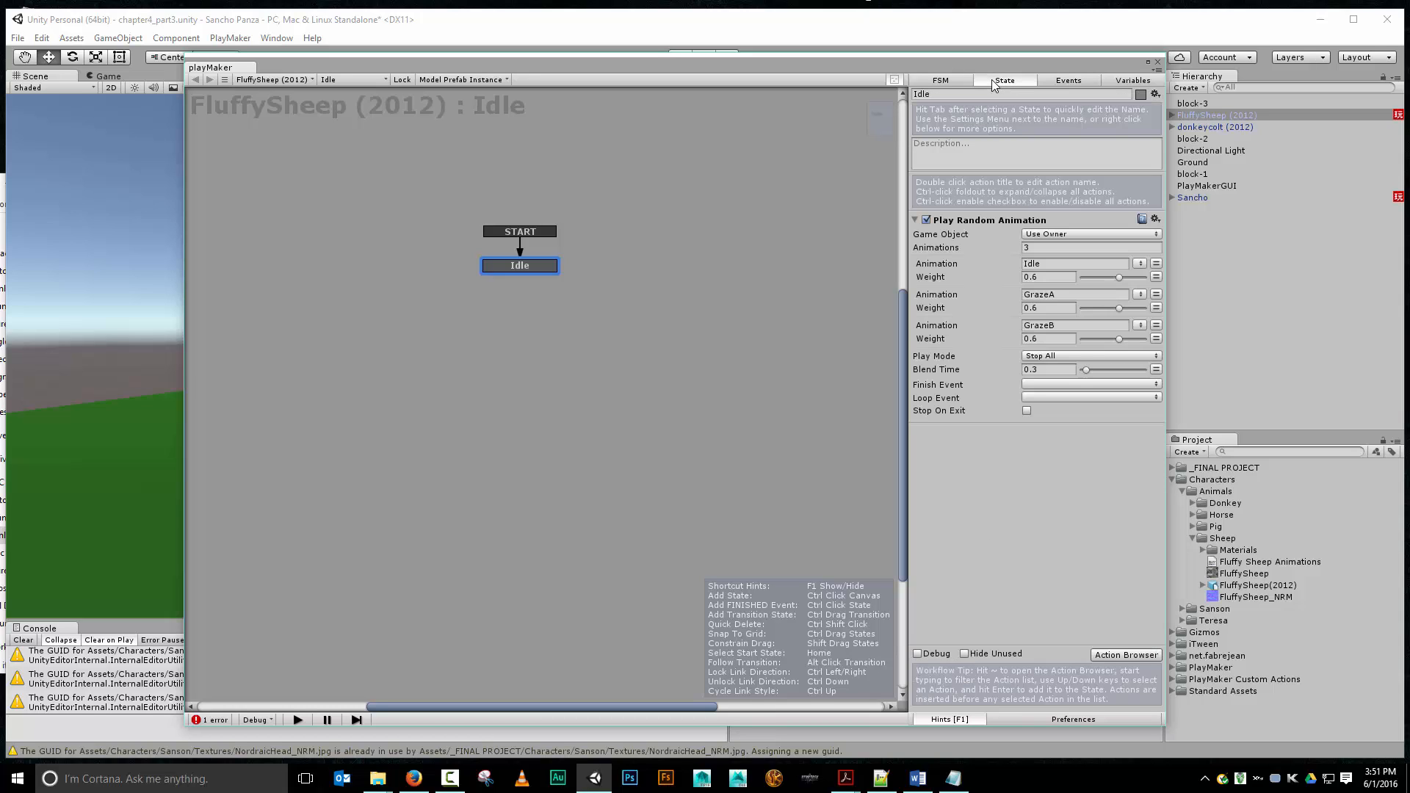
pyautogui.click(1048, 400)
pyautogui.click(1065, 432)
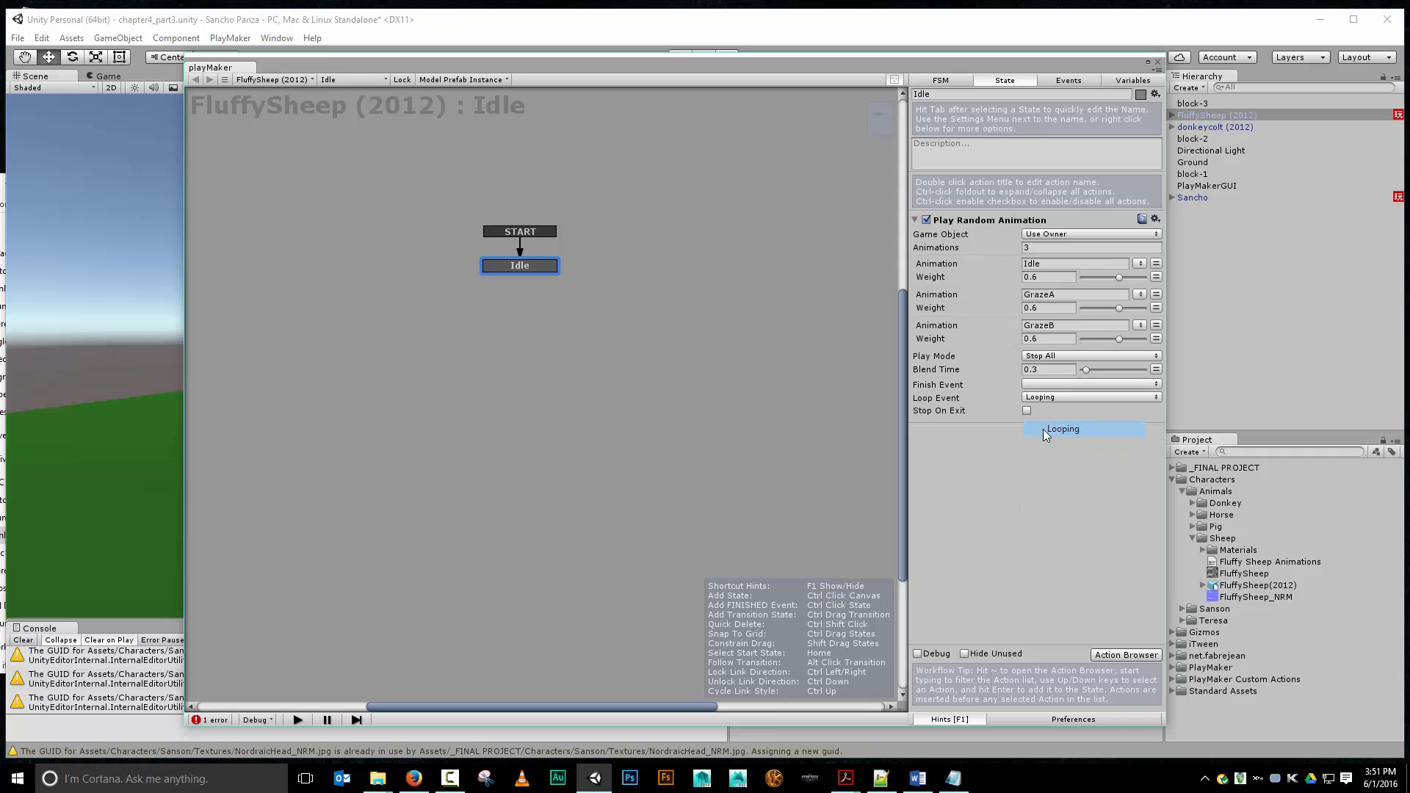
# Add a Looping transition to the Idle state and link it back to the Idle state itself.
pyautogui.rightClick(539, 264)
pyautogui.moveTo(570, 275)
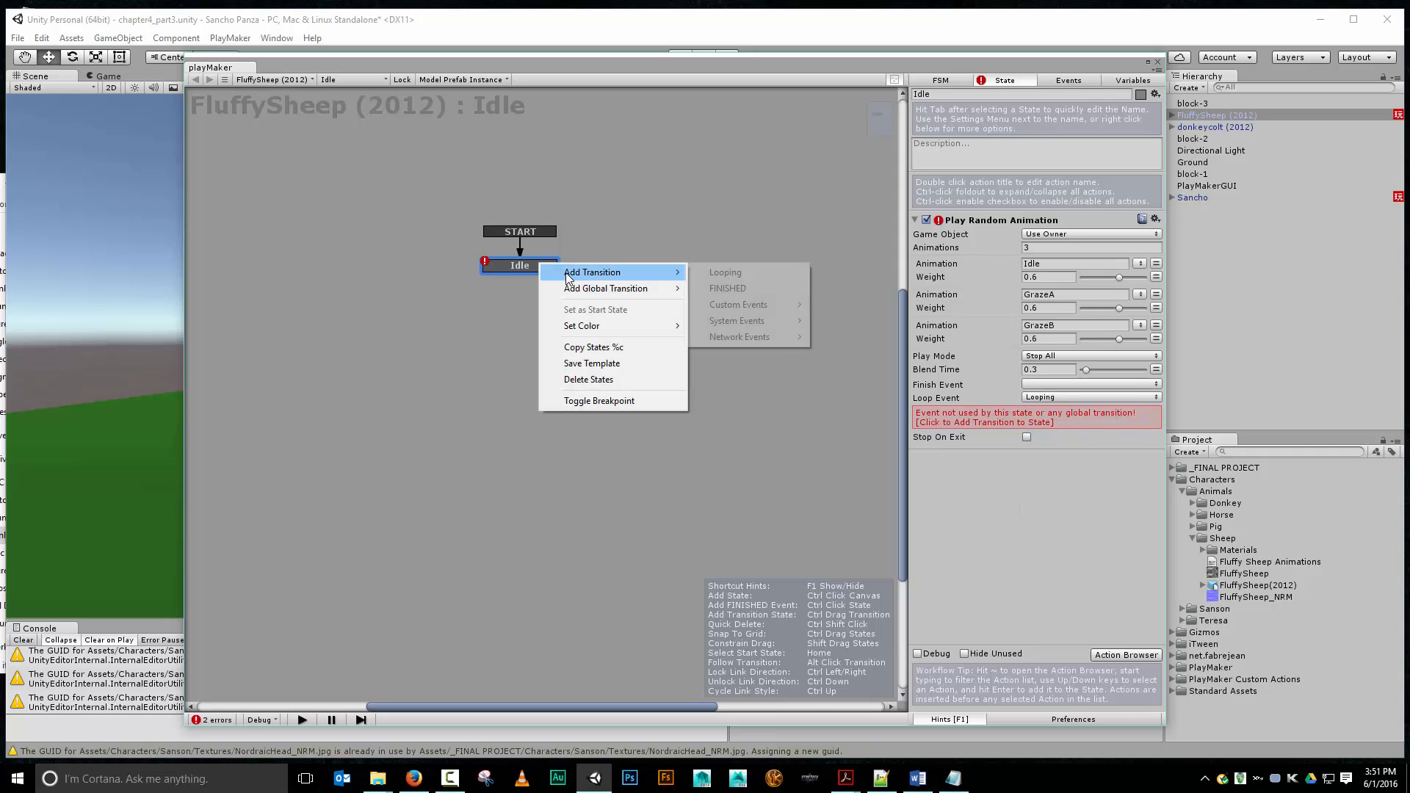
pyautogui.click(726, 273)
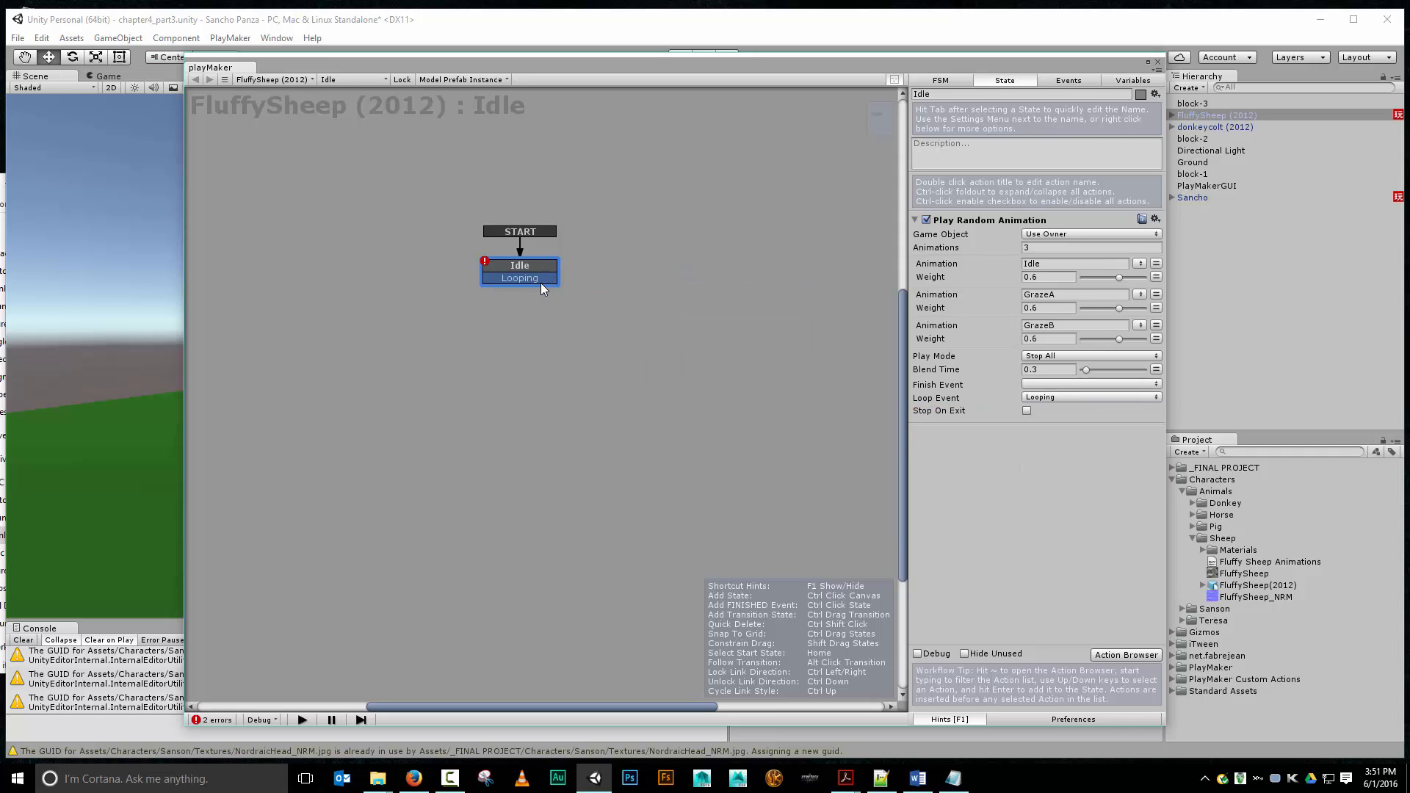
pyautogui.moveTo(542, 287)
pyautogui.mouseDown()
pyautogui.moveTo(592, 273)
pyautogui.moveTo(558, 267)
pyautogui.mouseUp()
# Play the scene with the PlayMaker window moved aside, steer Sancho to watch the sheep's random animations, and stop the game.
pyautogui.moveTo(783, 64); pyautogui.dragTo(1409, 79)
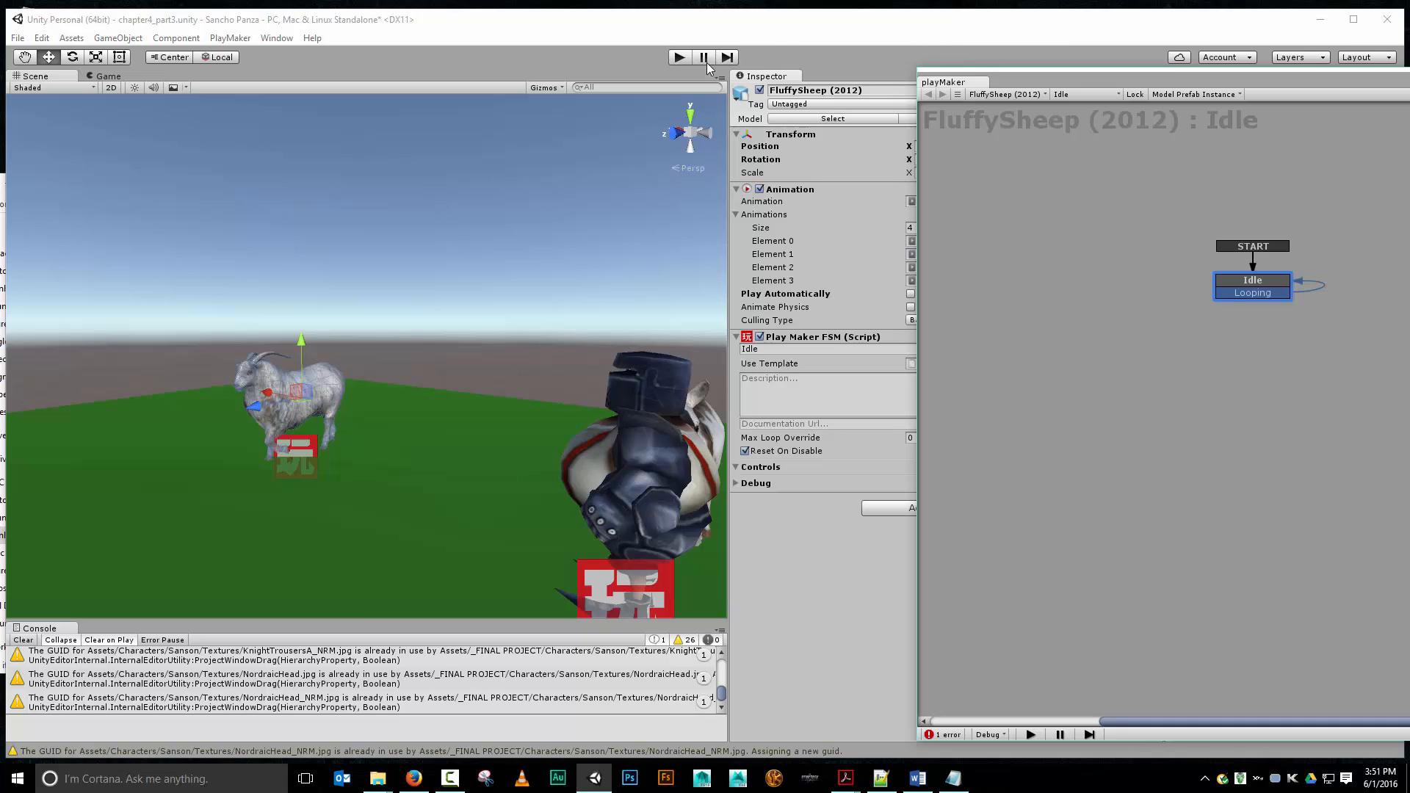
pyautogui.click(679, 58)
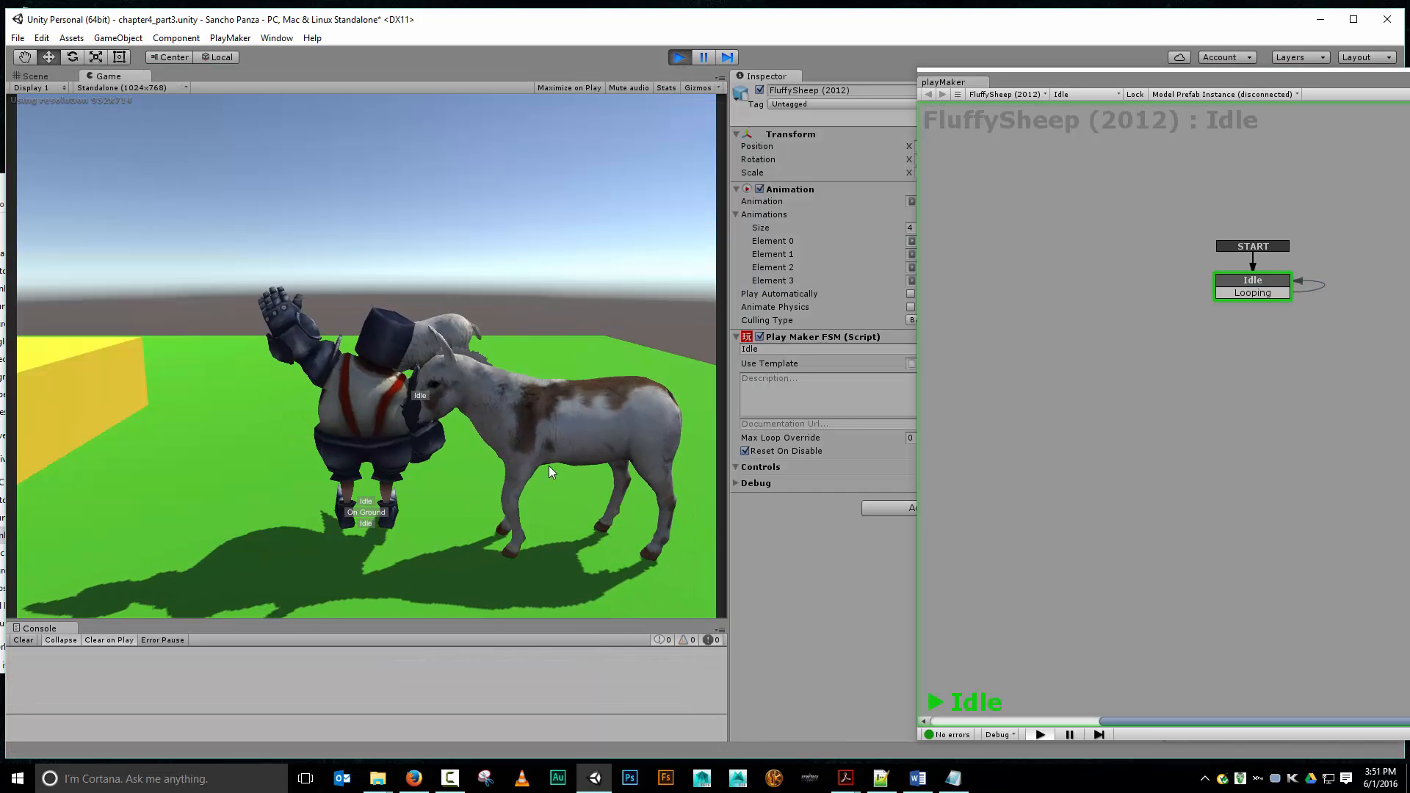
pyautogui.press('a')
pyautogui.press('d')
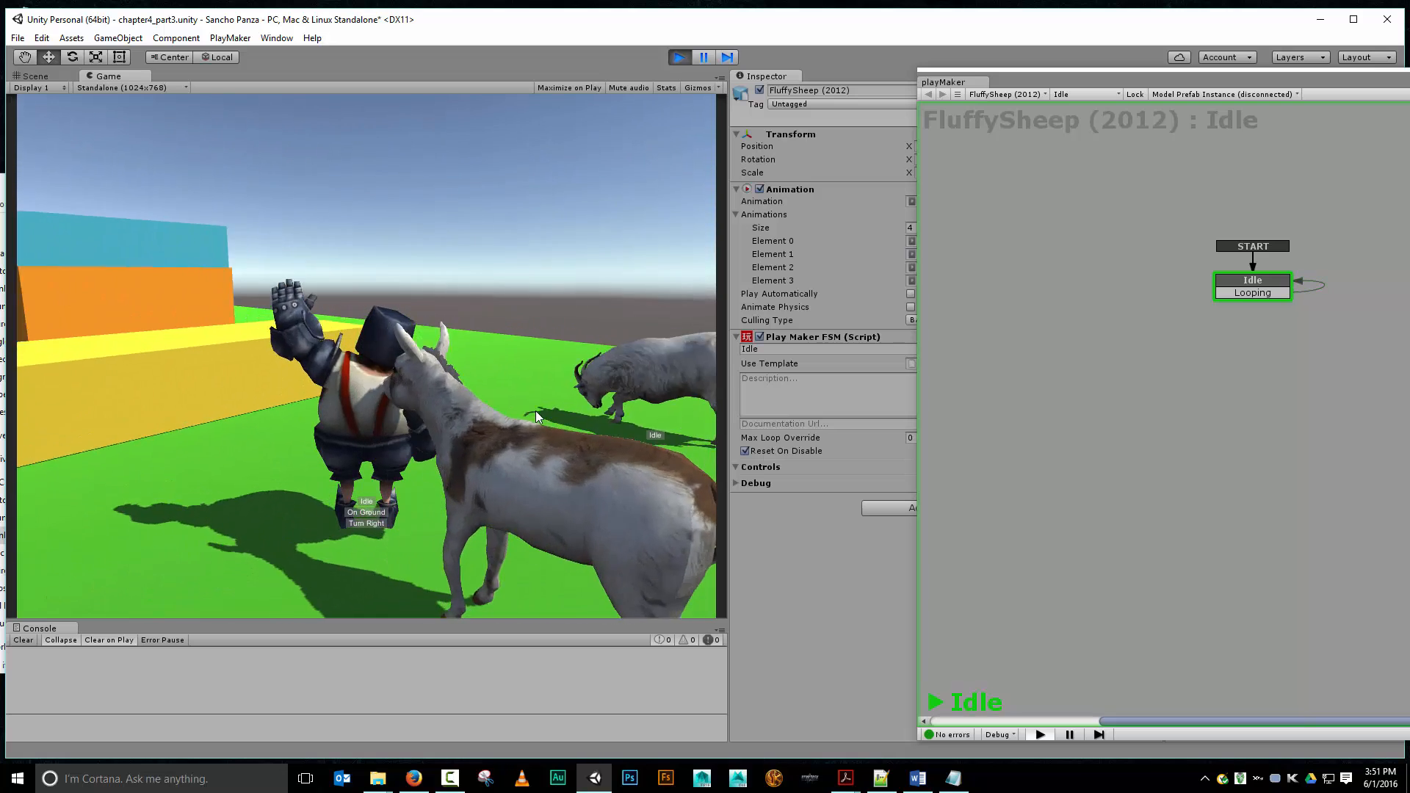
pyautogui.press('w')
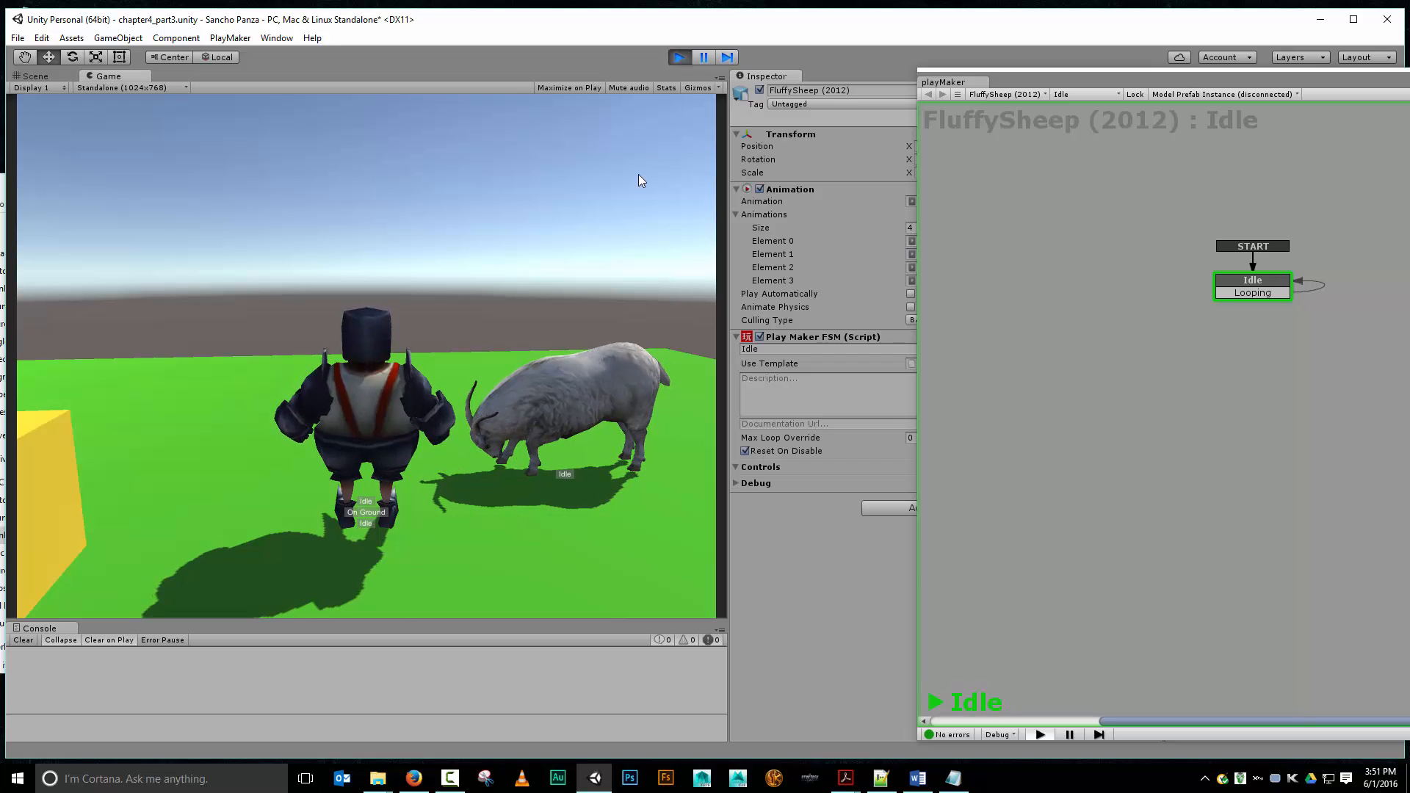
pyautogui.moveTo(1126, 85); pyautogui.dragTo(997, 80)
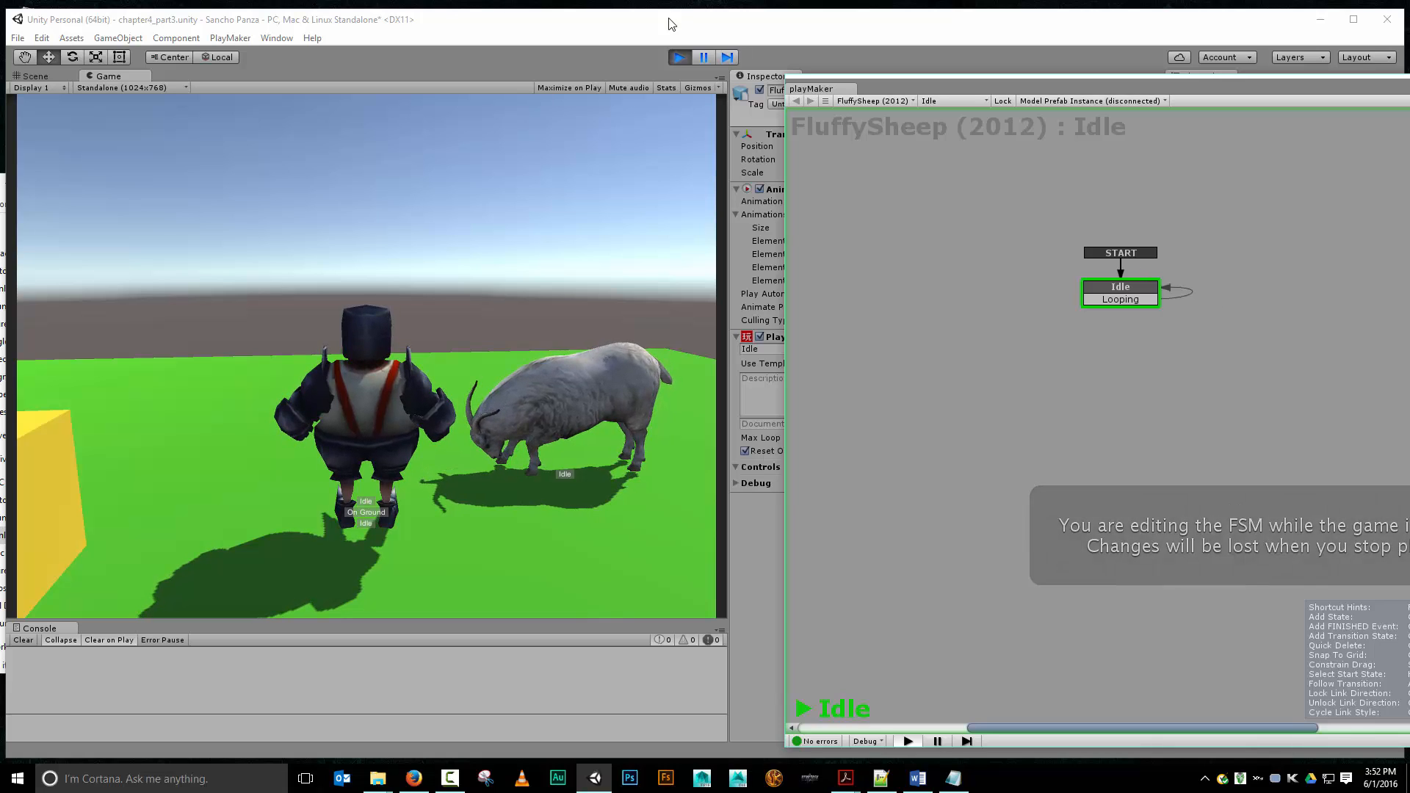
pyautogui.click(679, 57)
pyautogui.moveTo(959, 81); pyautogui.dragTo(1409, 82)
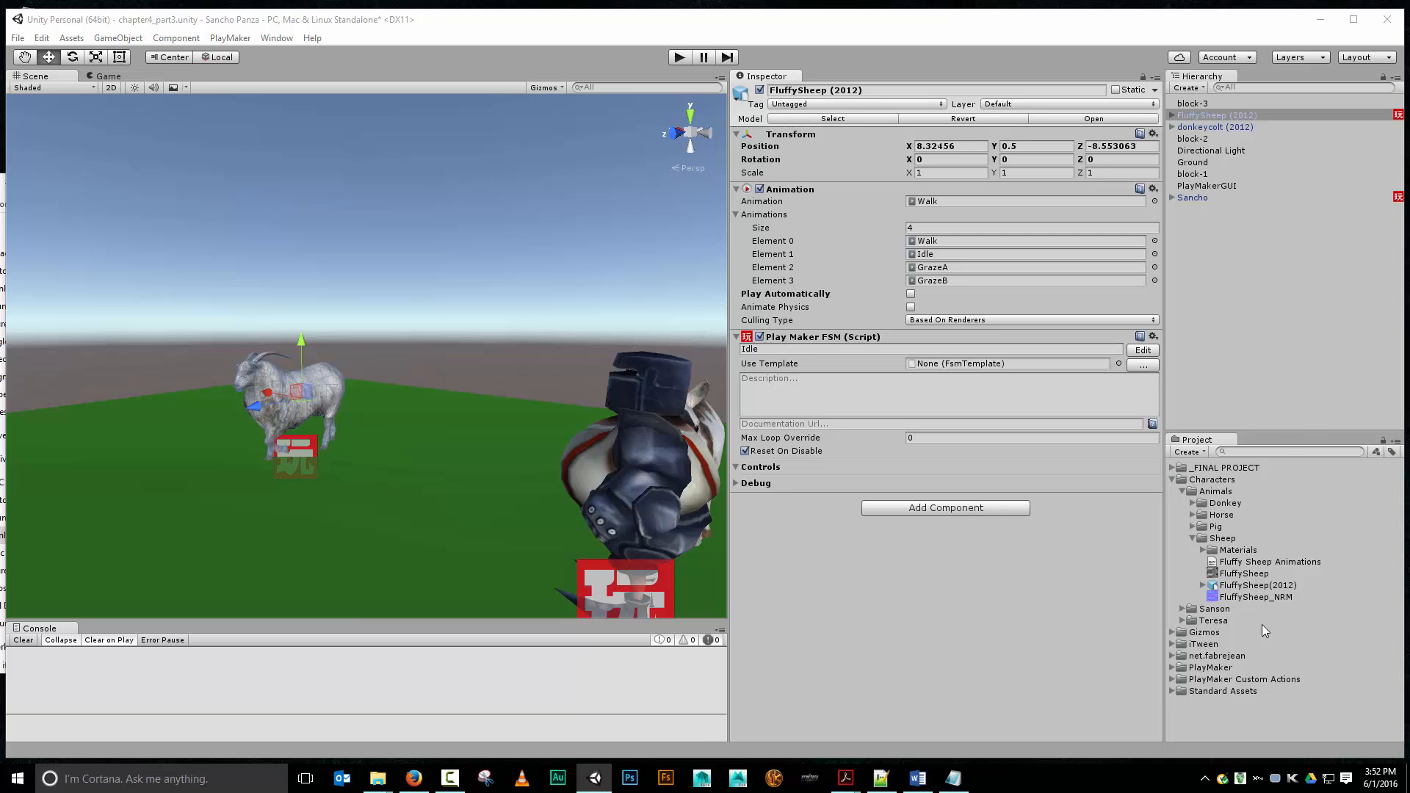